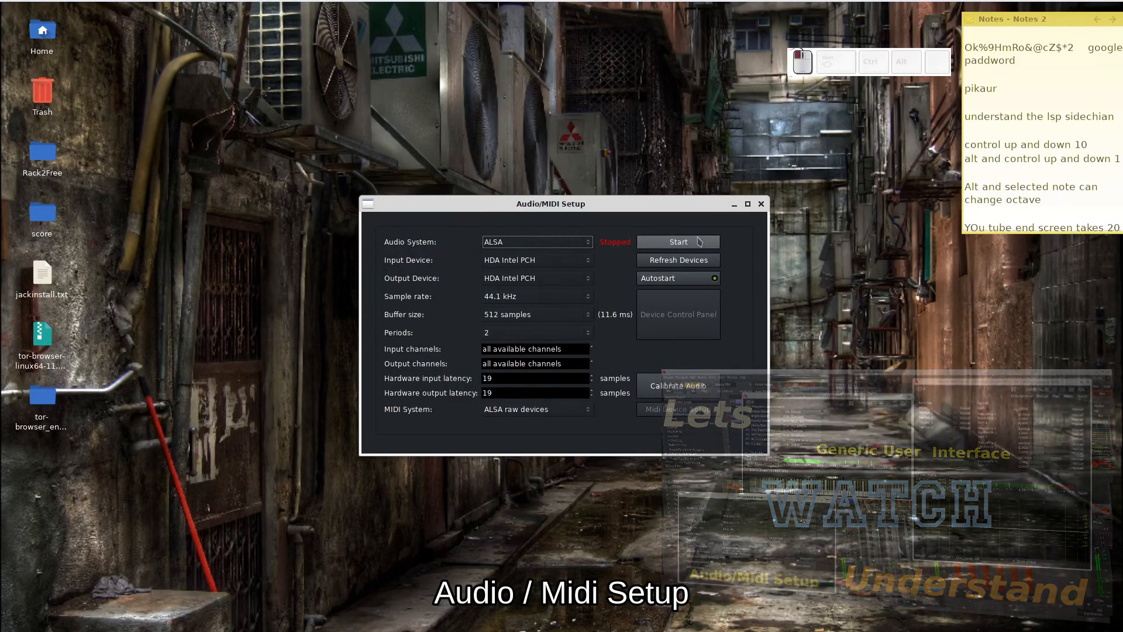
Start the audio engine with the ALSA device settings already configured
click(679, 241)
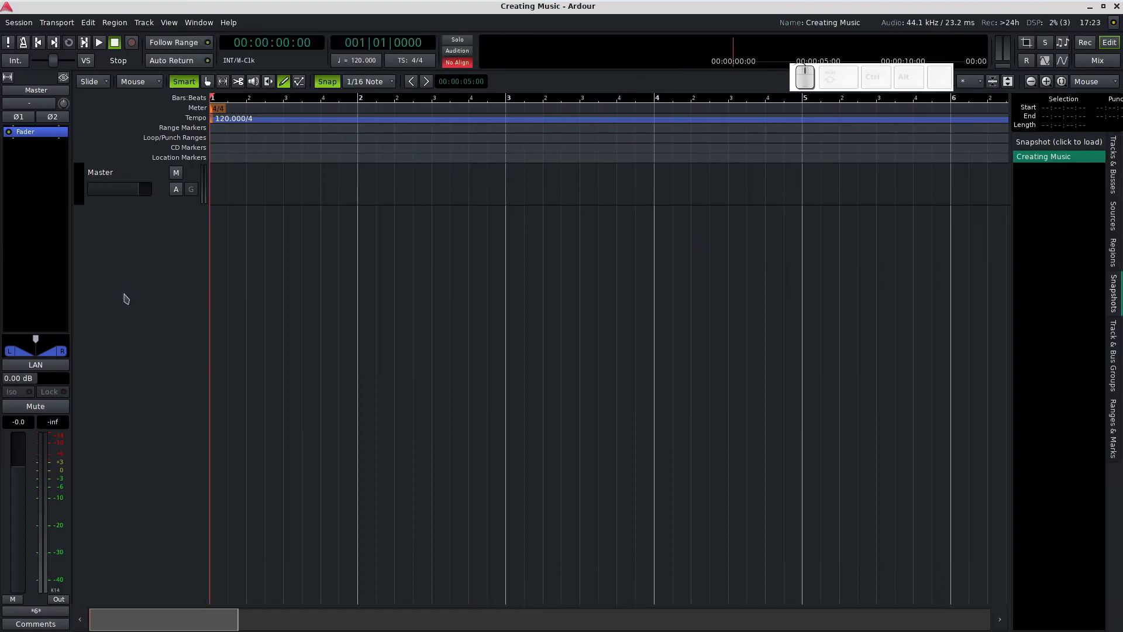
Add six MIDI tracks with the Vitalium (LV2) instrument, keeping the track creation dialog open
double_click(123, 296)
drag(169, 154, 528, 130)
click(414, 185)
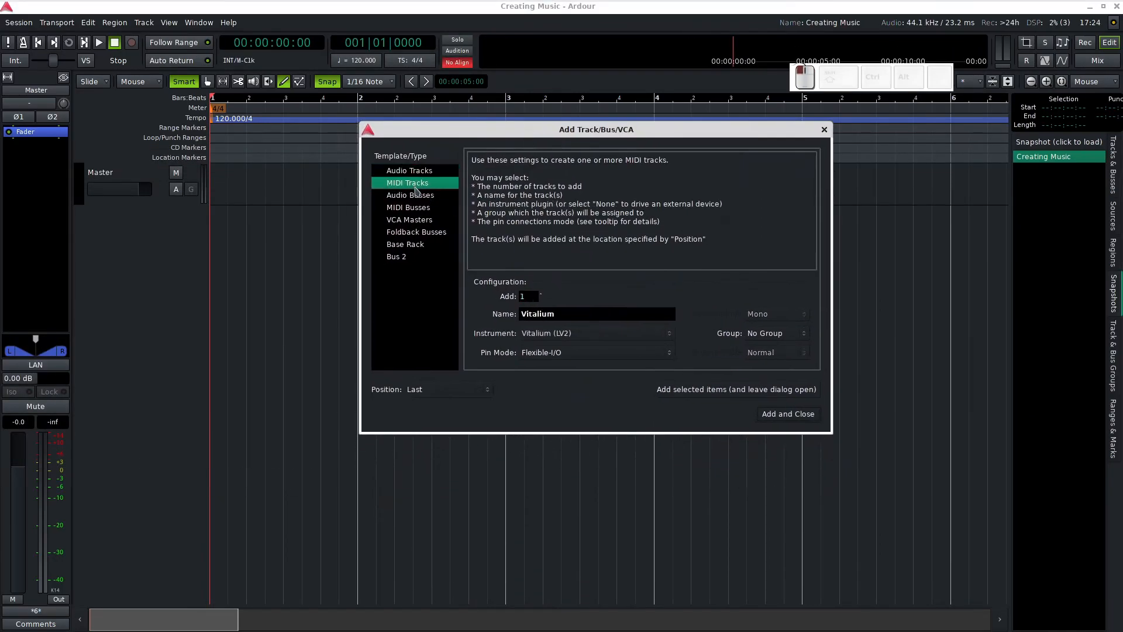
click(541, 295)
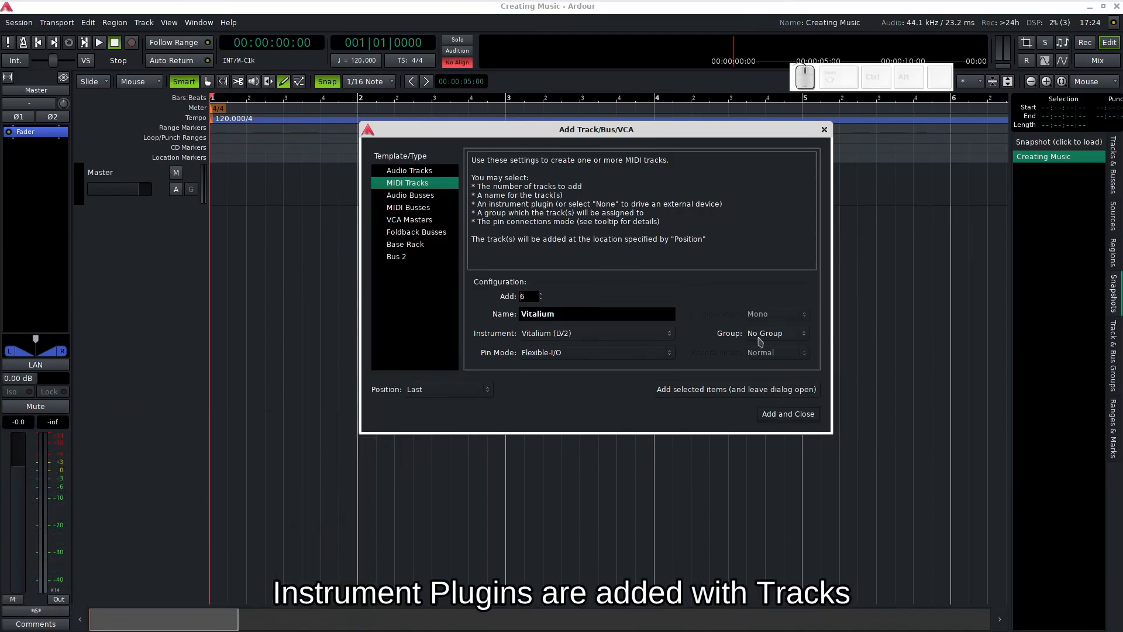
click(781, 394)
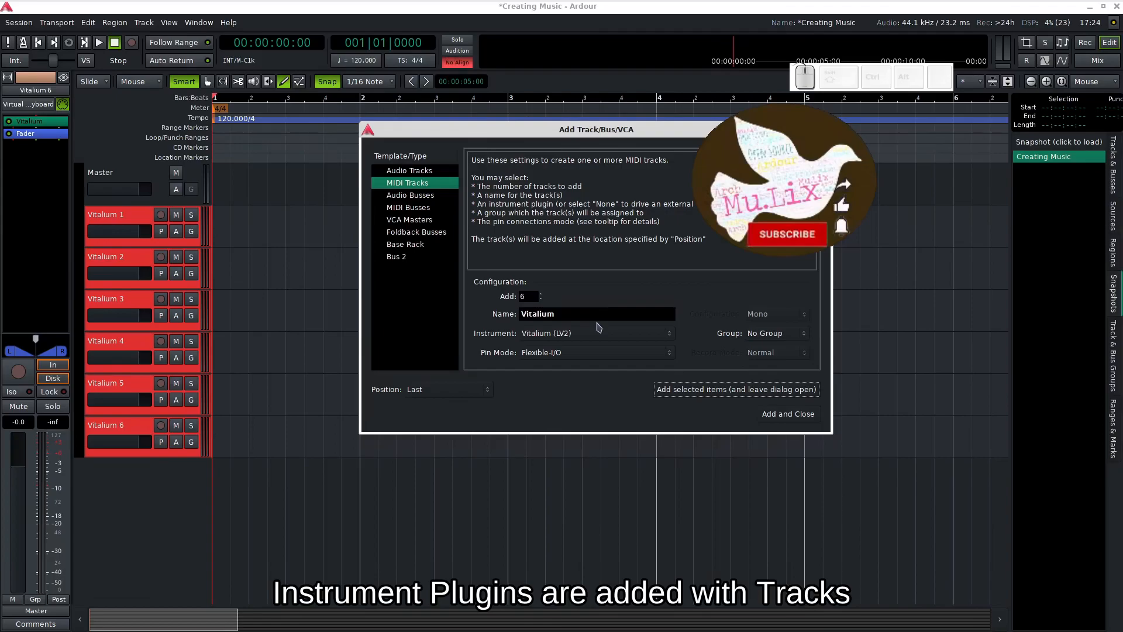
Add four stereo audio busses named Audio Bus, keeping the track creation dialog open
click(430, 197)
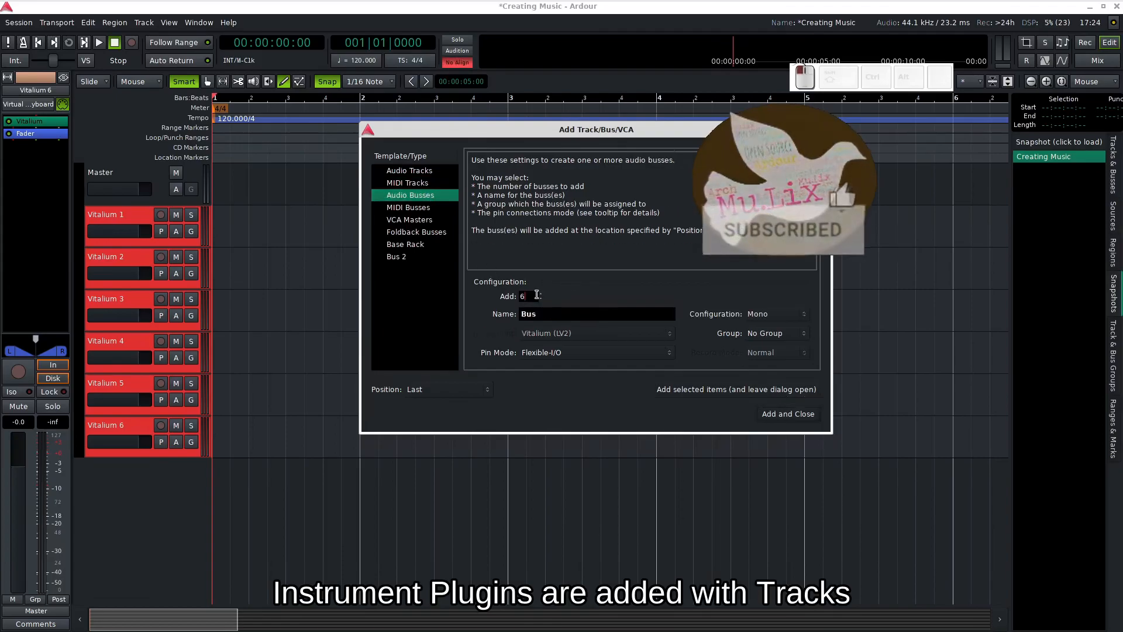
text(4)
key(Left)
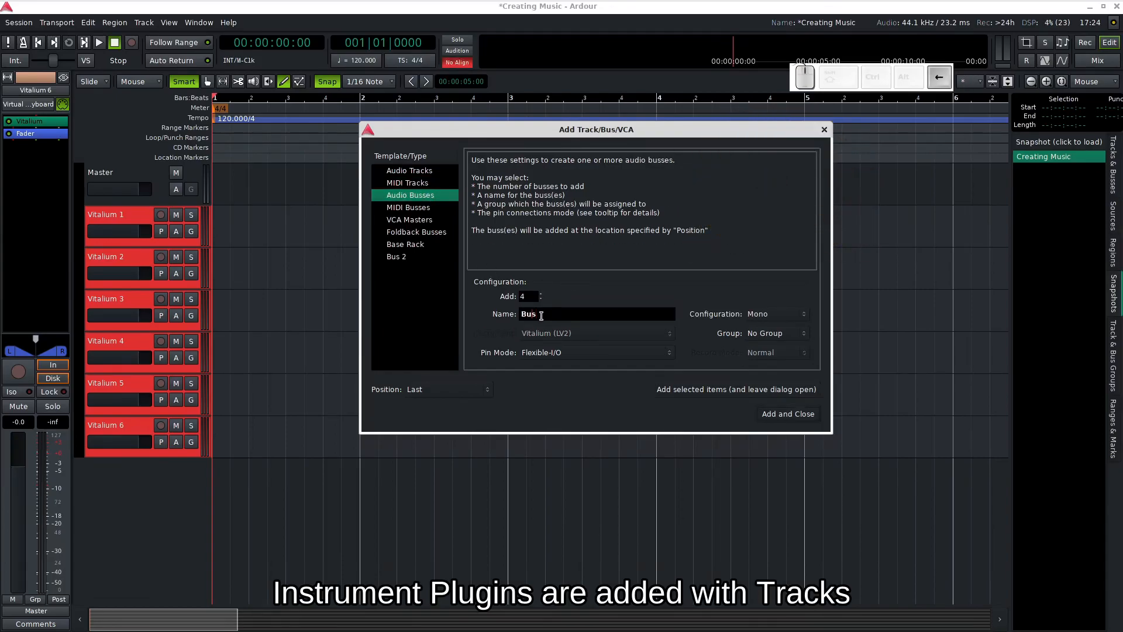
text(o)
click(775, 316)
click(770, 331)
click(777, 395)
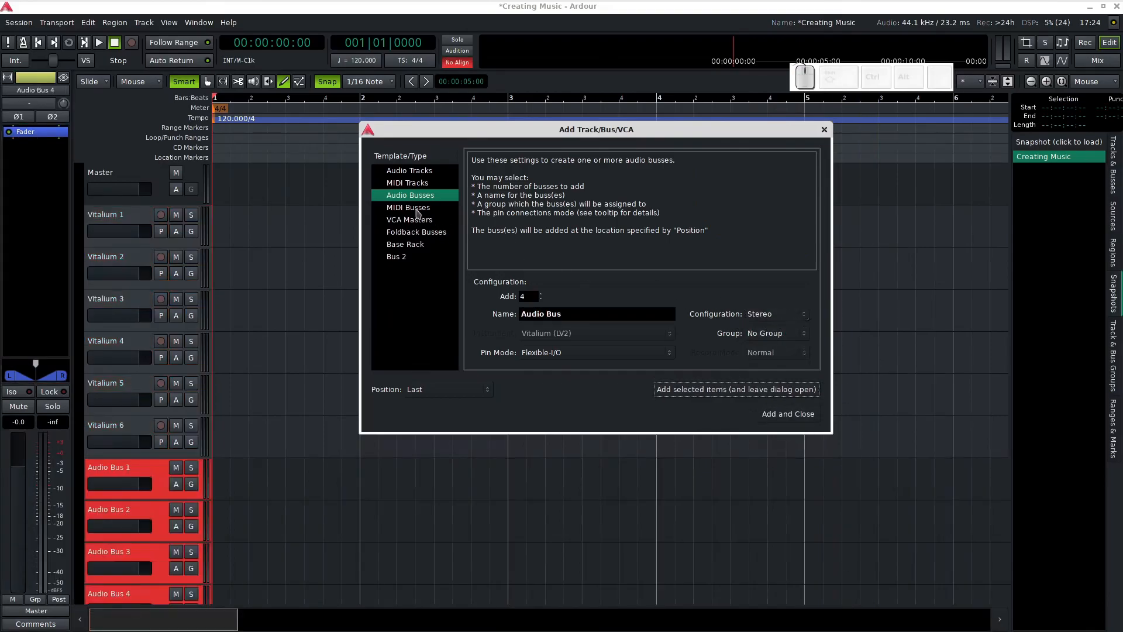
Add four MIDI tracks with the Odin2 (LV2) instrument, keeping the track creation dialog open
click(417, 186)
click(591, 335)
scroll(581, 175, up, 5)
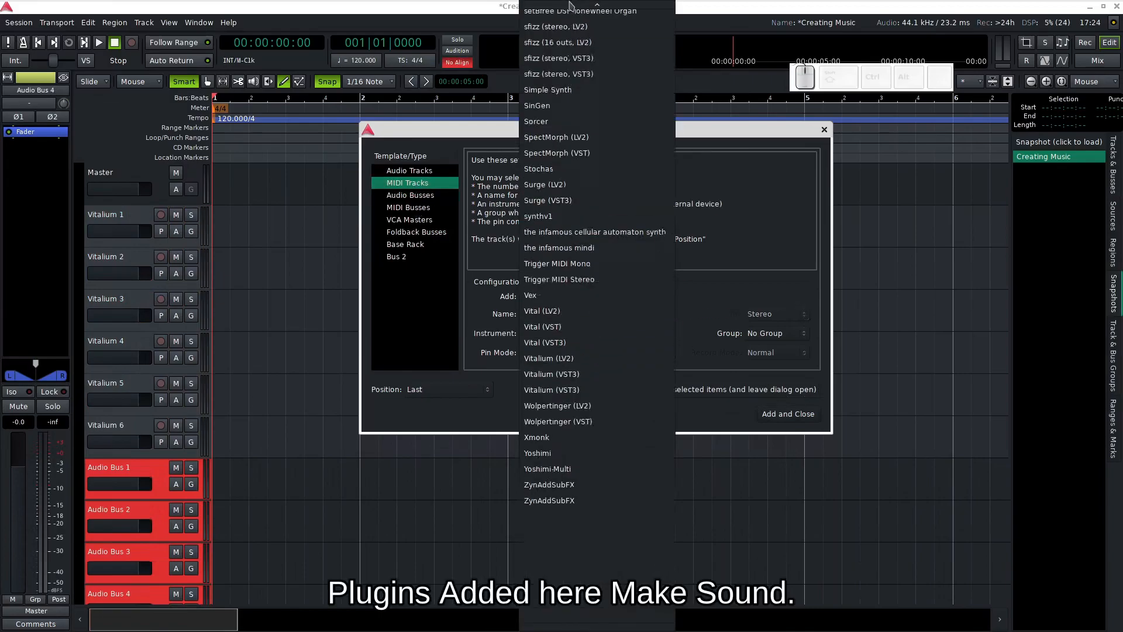
scroll(565, 89, up, 3)
click(568, 144)
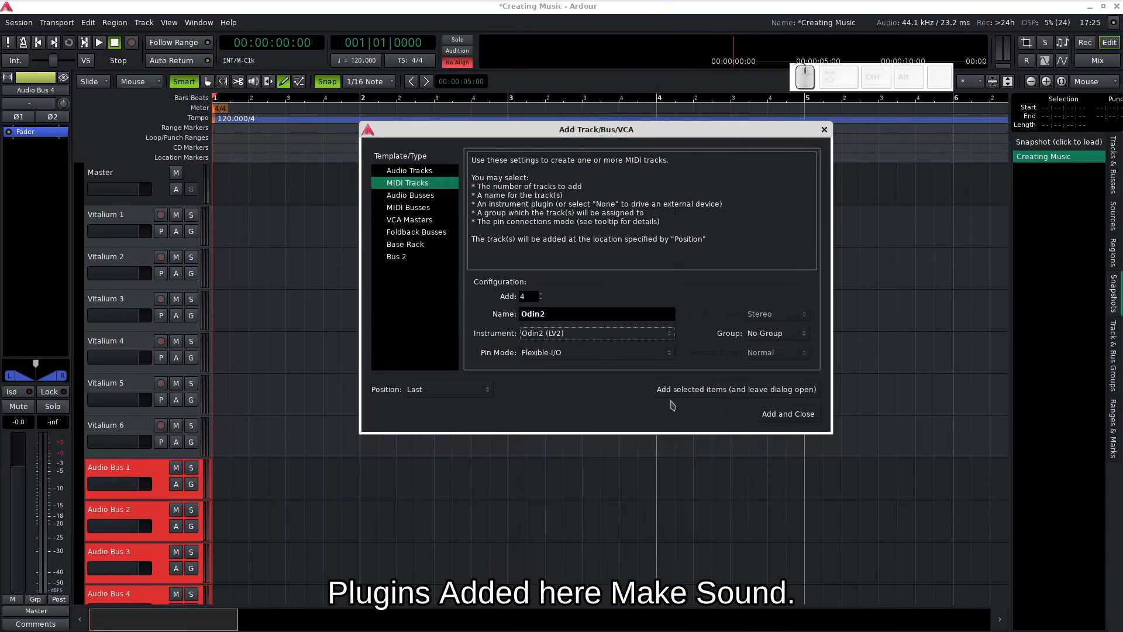
click(783, 396)
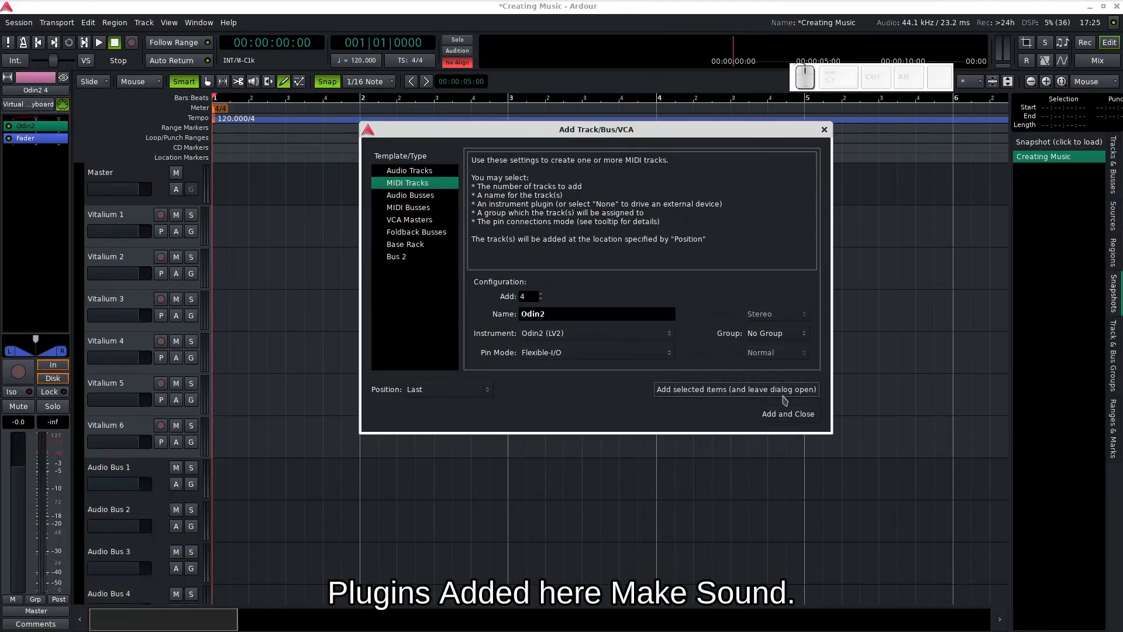
Add four MIDI tracks with the Geonkick Single instrument and close the track creation dialog
click(591, 332)
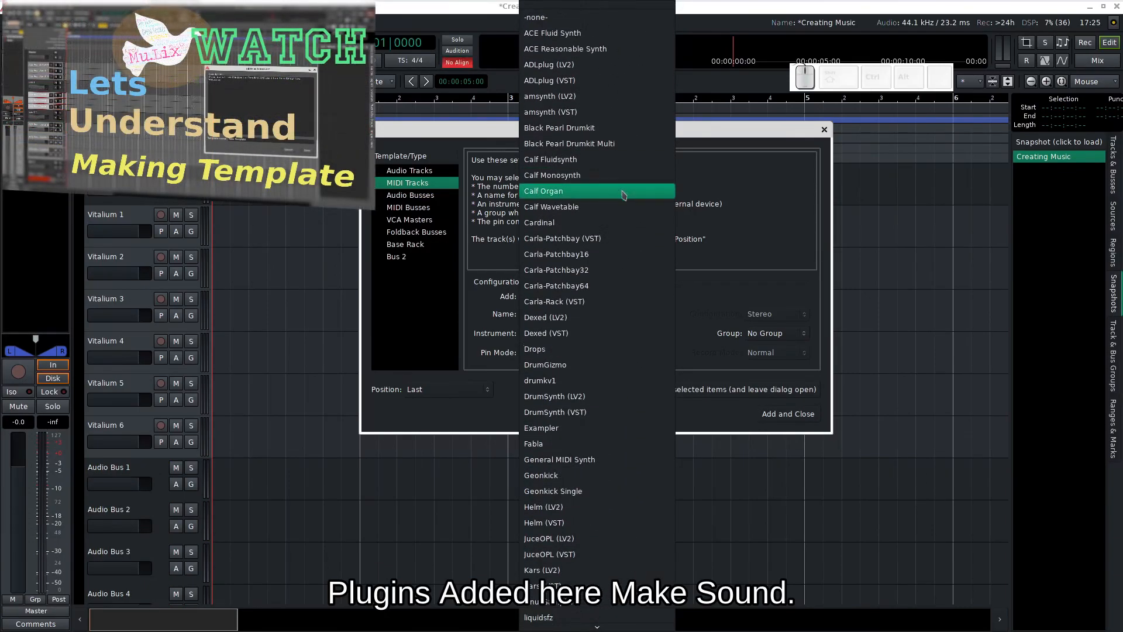
click(630, 492)
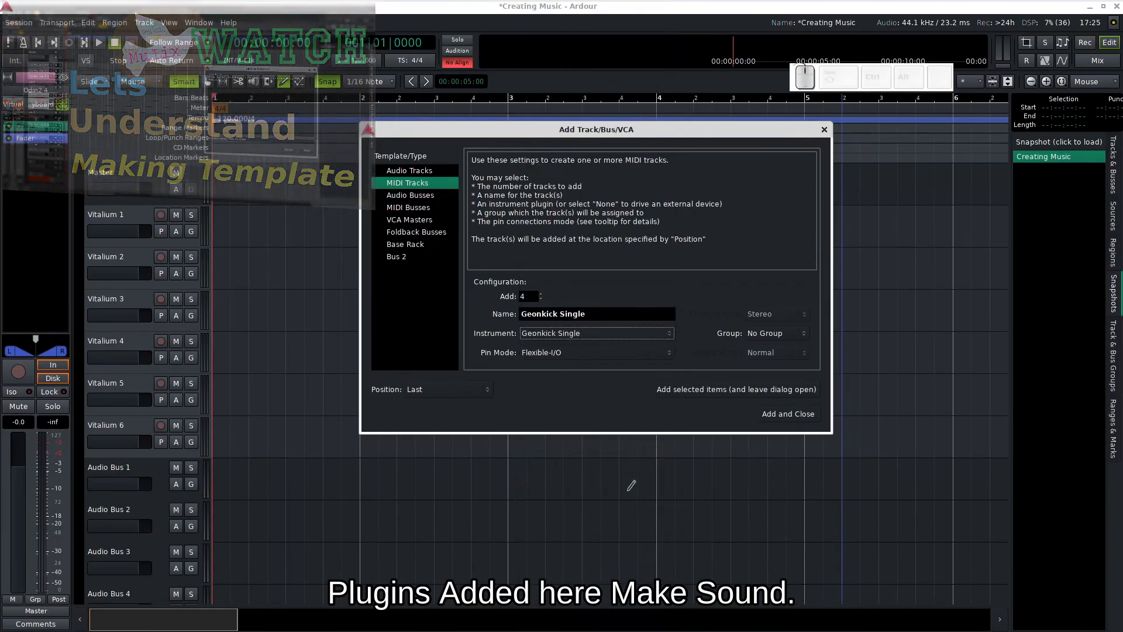
click(782, 414)
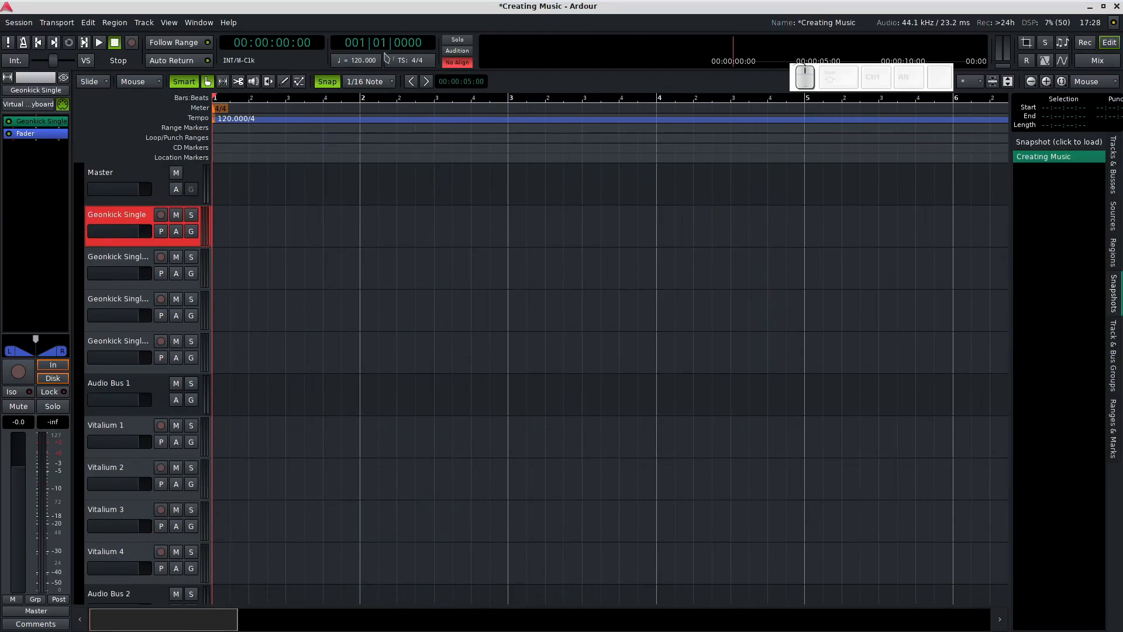
Set the session tempo to a constant 138 beats per minute
click(360, 62)
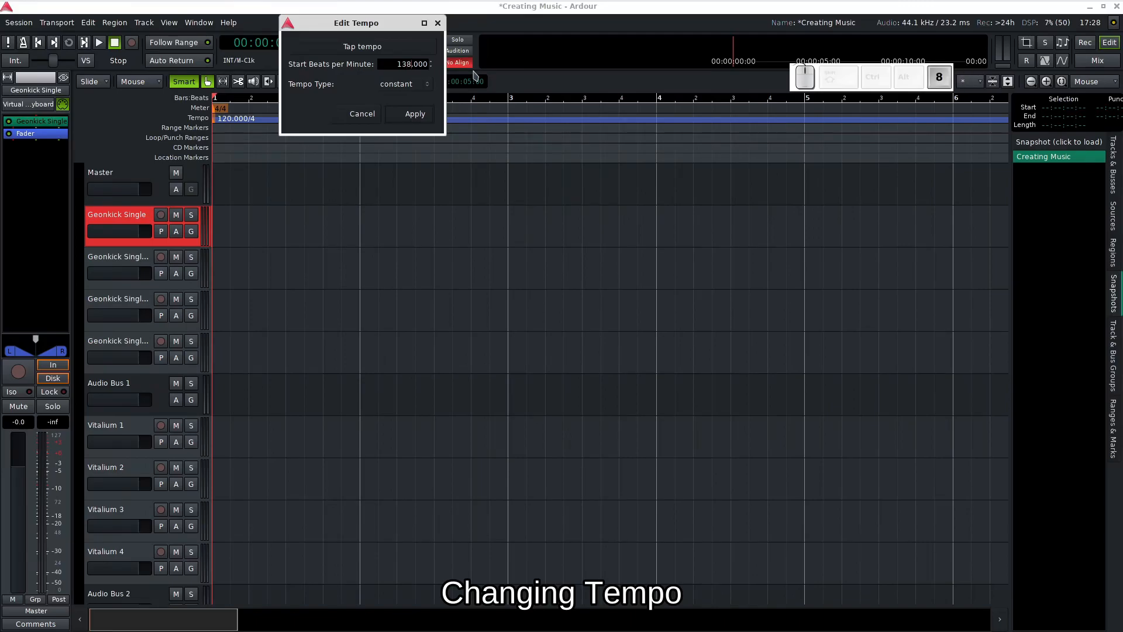
click(415, 115)
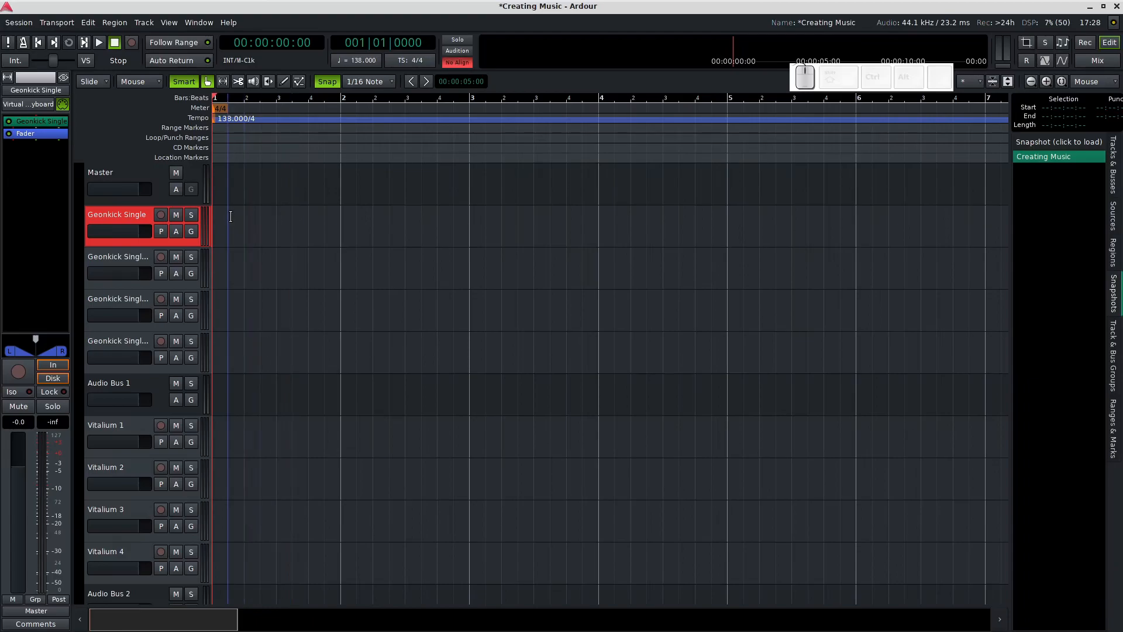
Rename the first Geonkick Single track as Kick and draw a four-bar MIDI region on it from bar 1 to bar 5
double_click(131, 217)
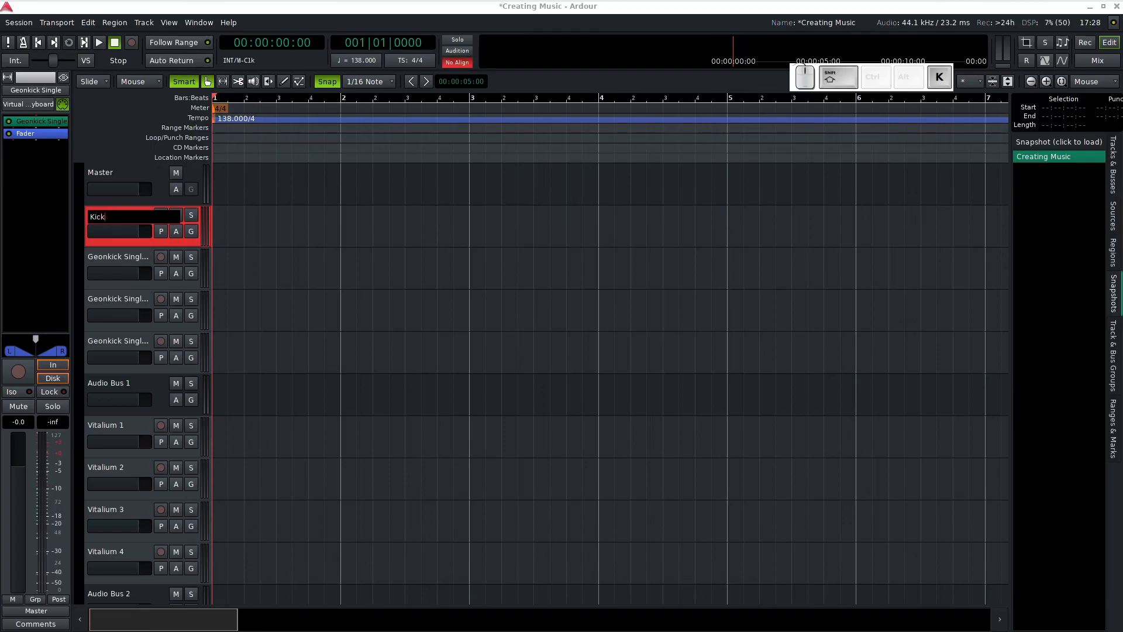
key(Return)
key(d)
drag(223, 211, 726, 215)
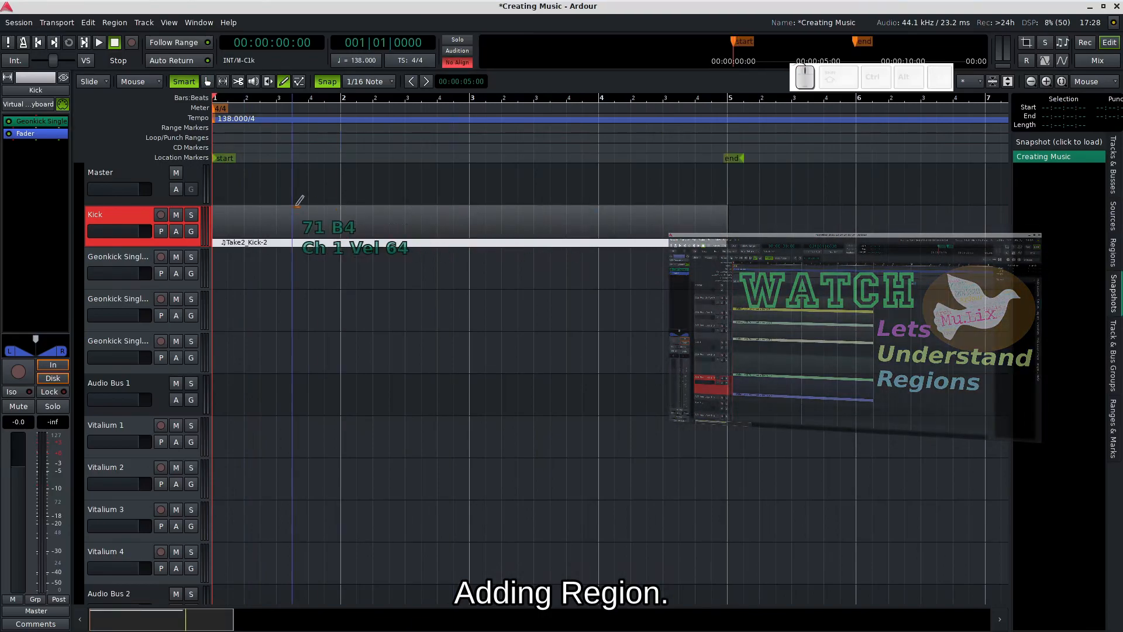
Enlarge the Kick track, set the grid to 1/8 Note, and draw an F4 note at the start of each of bars 1 to 4
drag(178, 241, 178, 483)
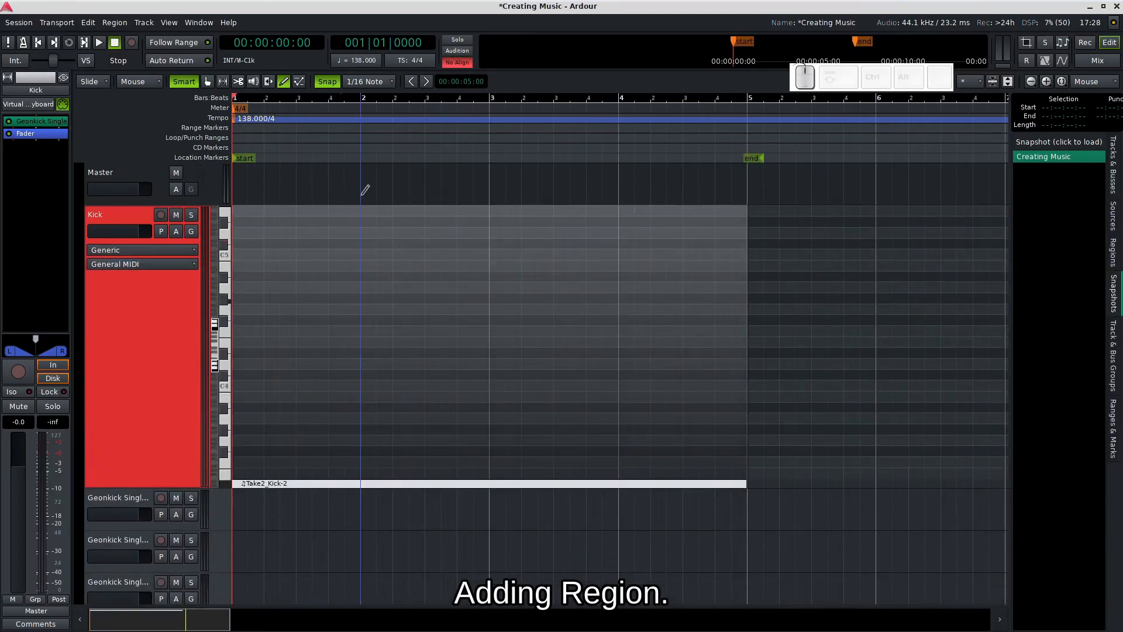
click(368, 81)
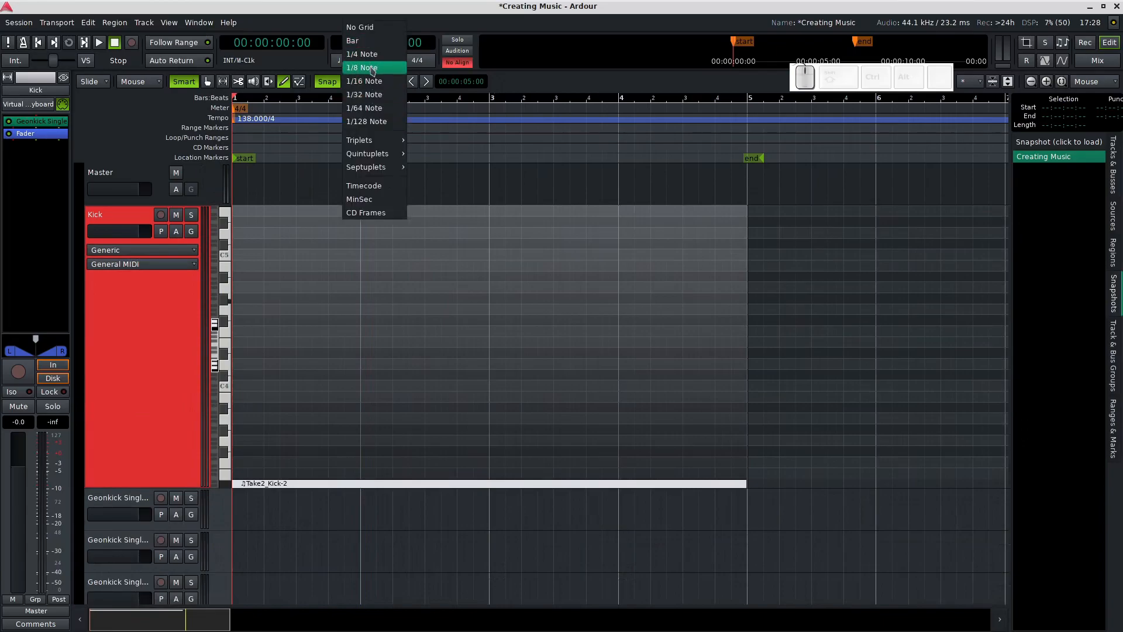
click(368, 67)
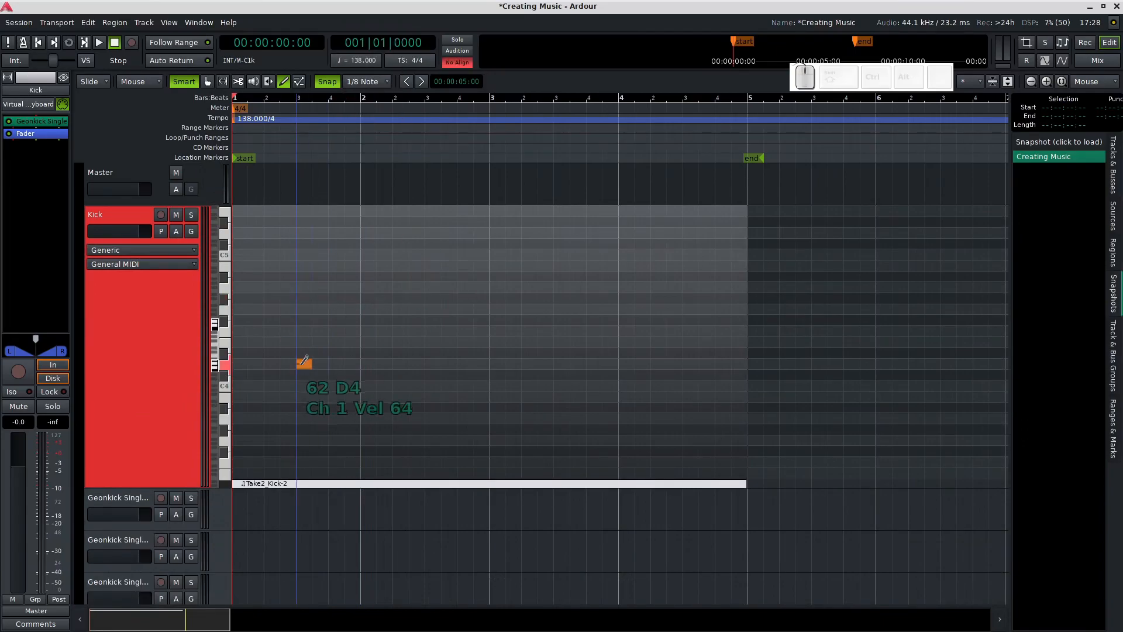
click(240, 330)
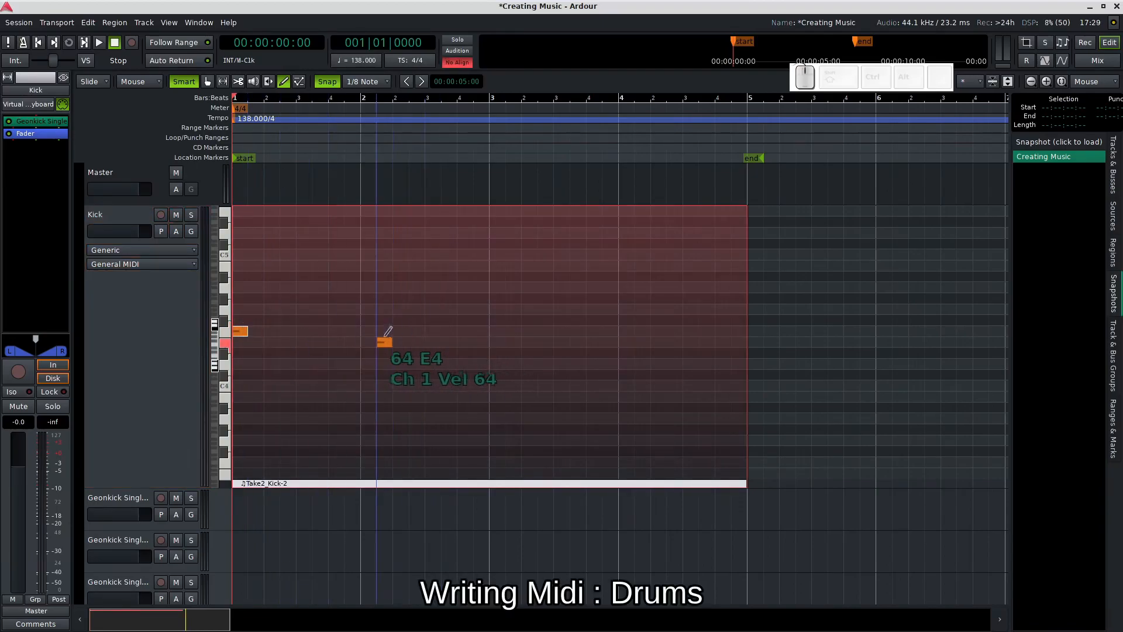
click(374, 328)
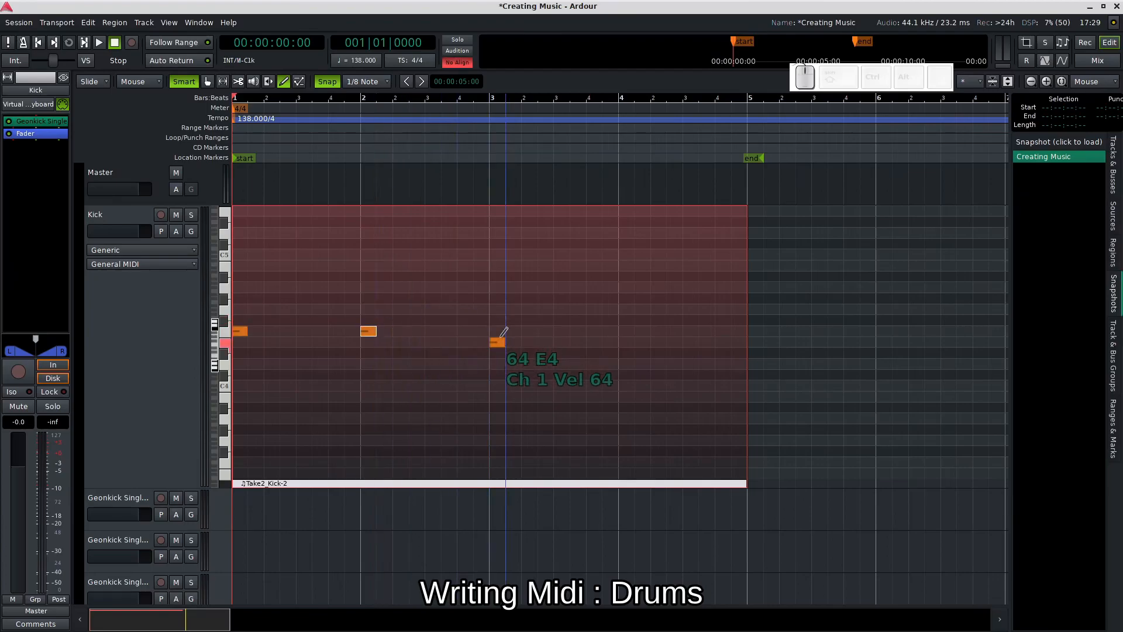
click(500, 332)
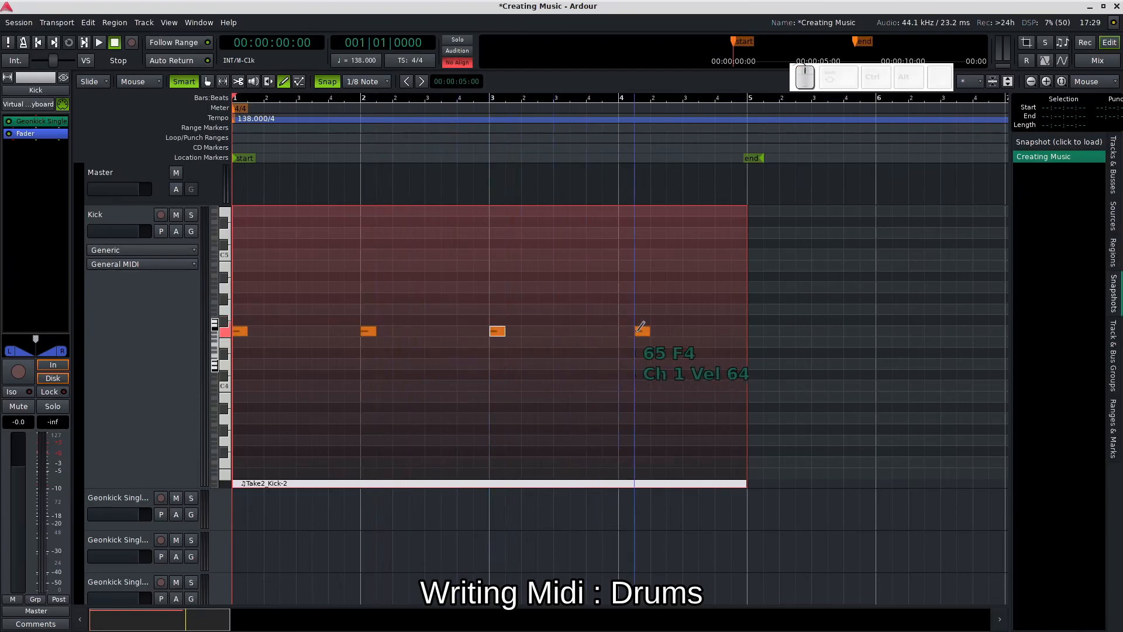
click(629, 330)
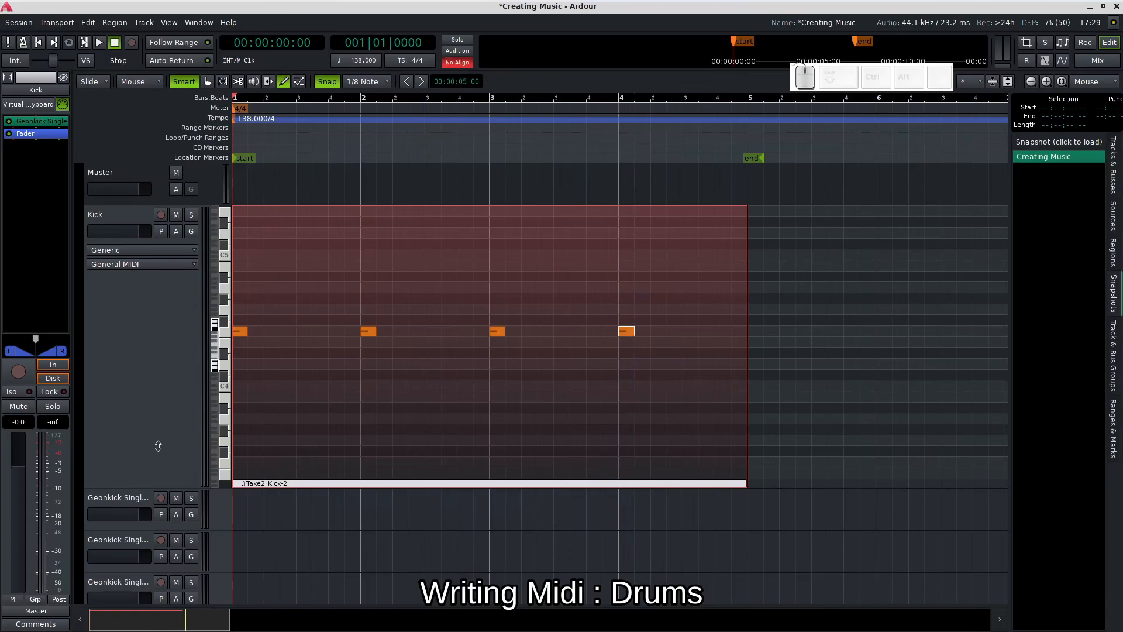
Create a loop range from bar 1 to bar 5 and move the session end marker to beat 4 of bar 5
right_click(250, 138)
click(264, 138)
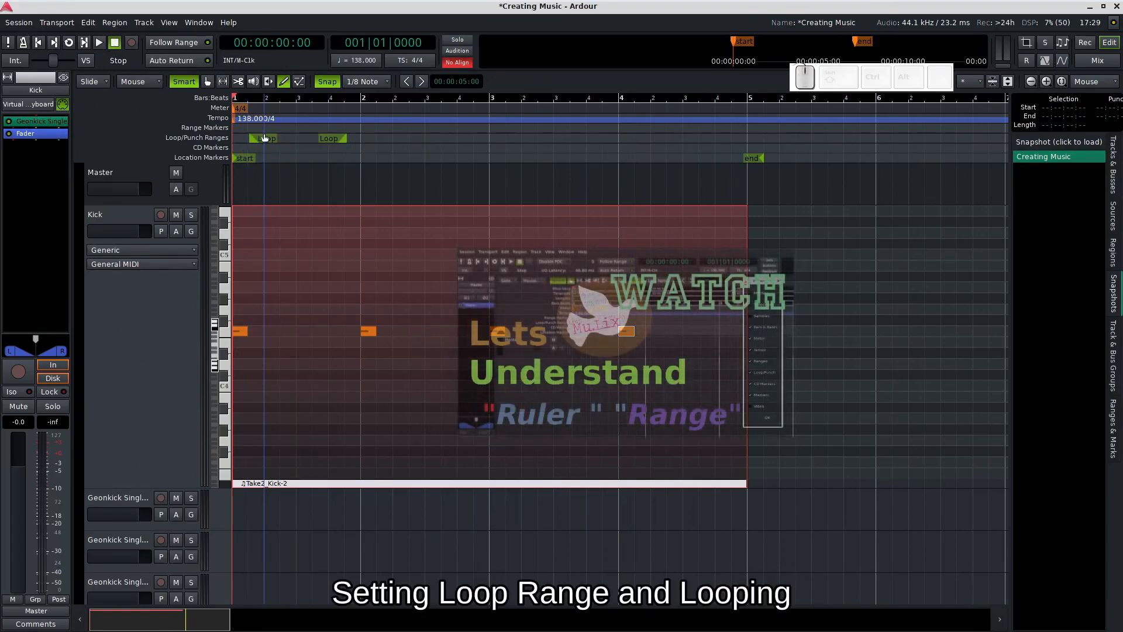
drag(251, 138, 241, 141)
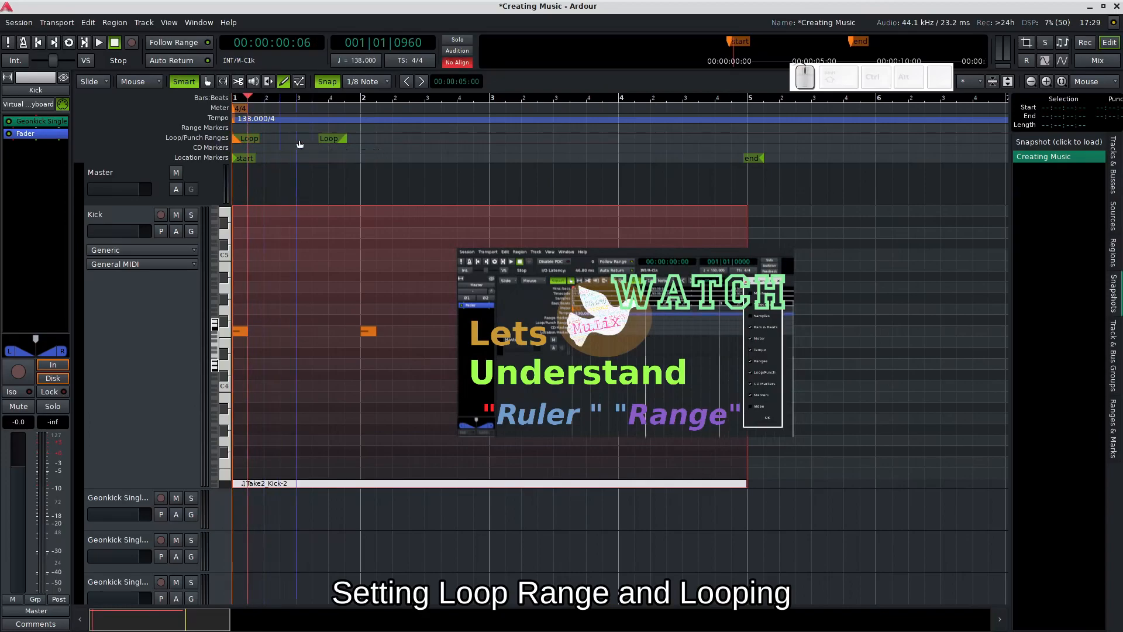
mouse_move(337, 137)
mouse_down()
mouse_move(566, 124)
mouse_move(761, 142)
mouse_move(743, 147)
mouse_up()
mouse_move(755, 157)
mouse_down()
mouse_move(845, 157)
mouse_move(830, 167)
mouse_move(865, 171)
mouse_move(830, 167)
mouse_up()
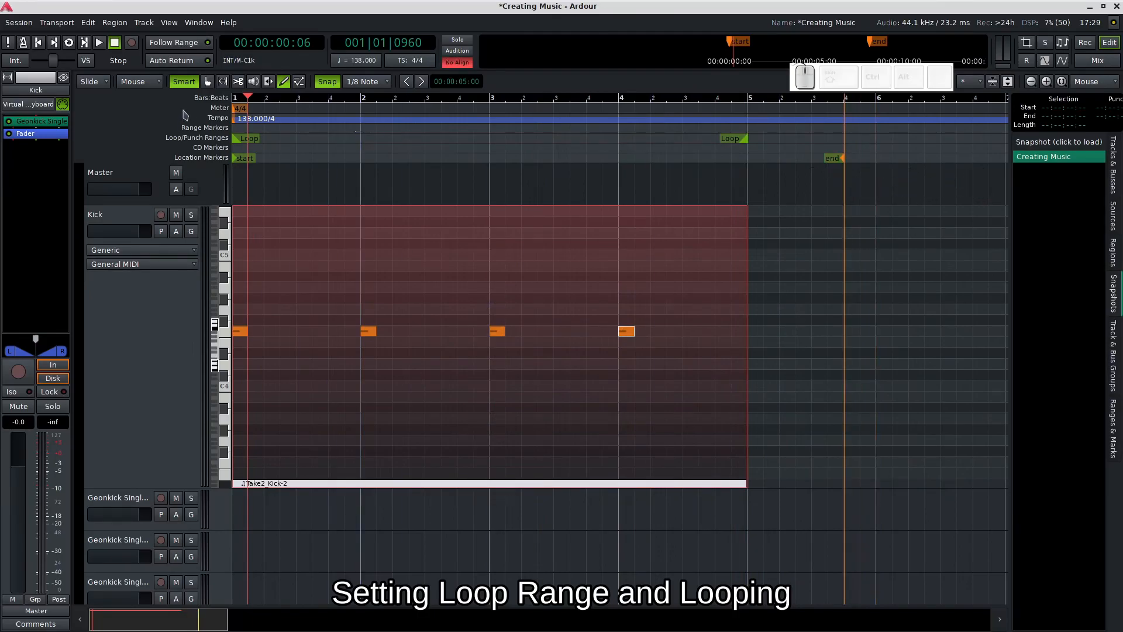
Start loop playback and open the Kick track's Geonkick Single plugin, moving its window aside
key(l)
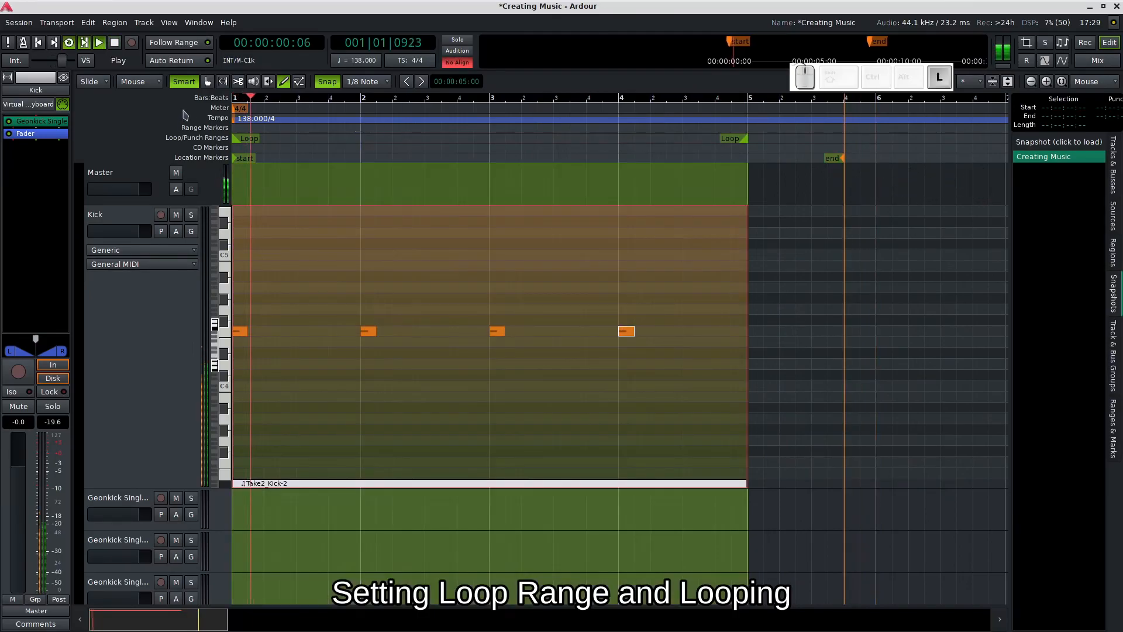
click(125, 363)
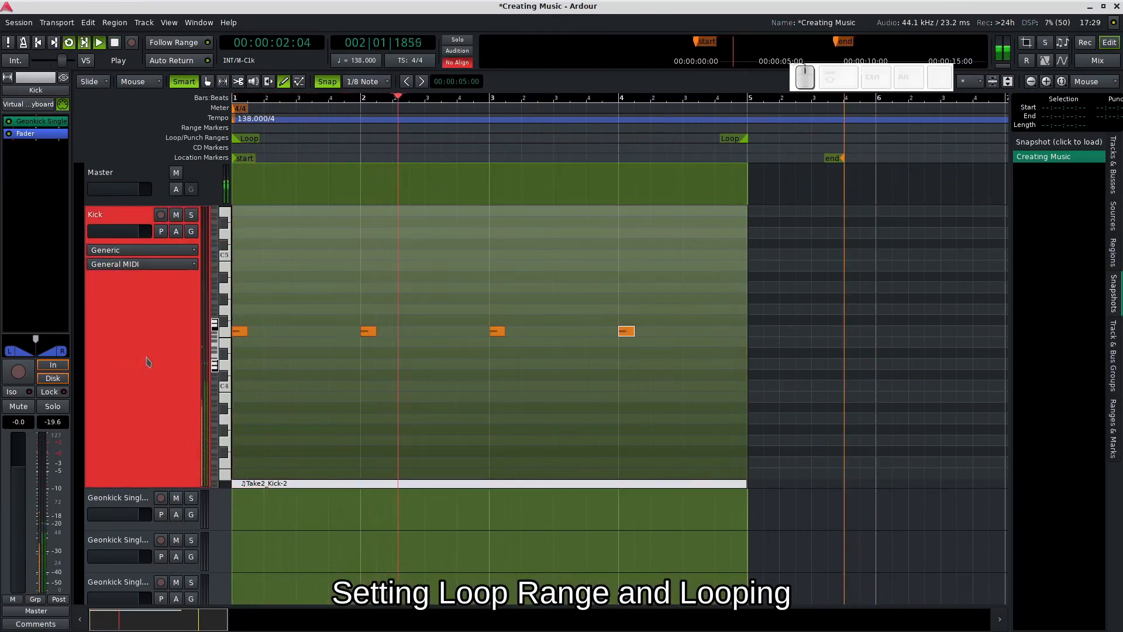
double_click(52, 122)
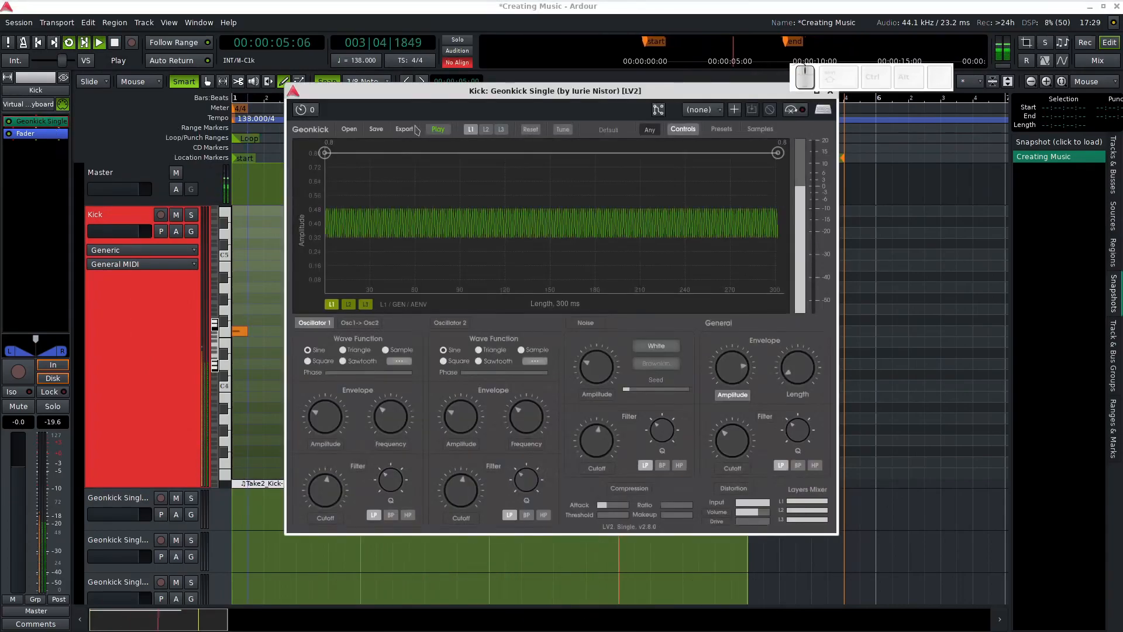
drag(476, 95, 295, 94)
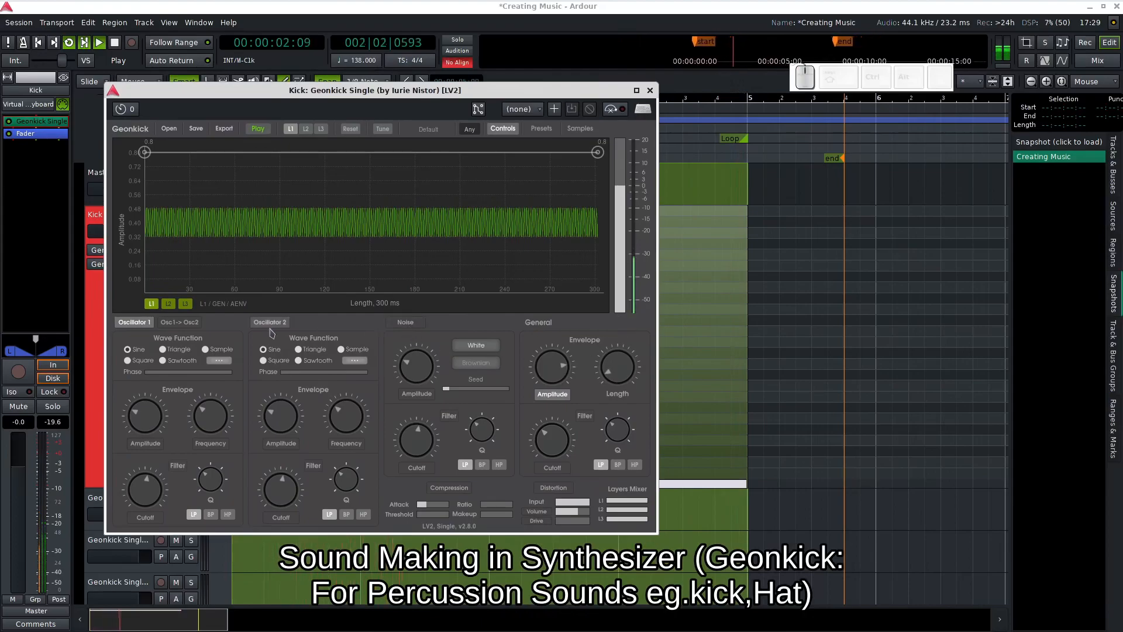
Set oscillator 1 to a square wave and shape its filter cutoff envelope into a steep initial drop followed by a flat low tail
click(127, 360)
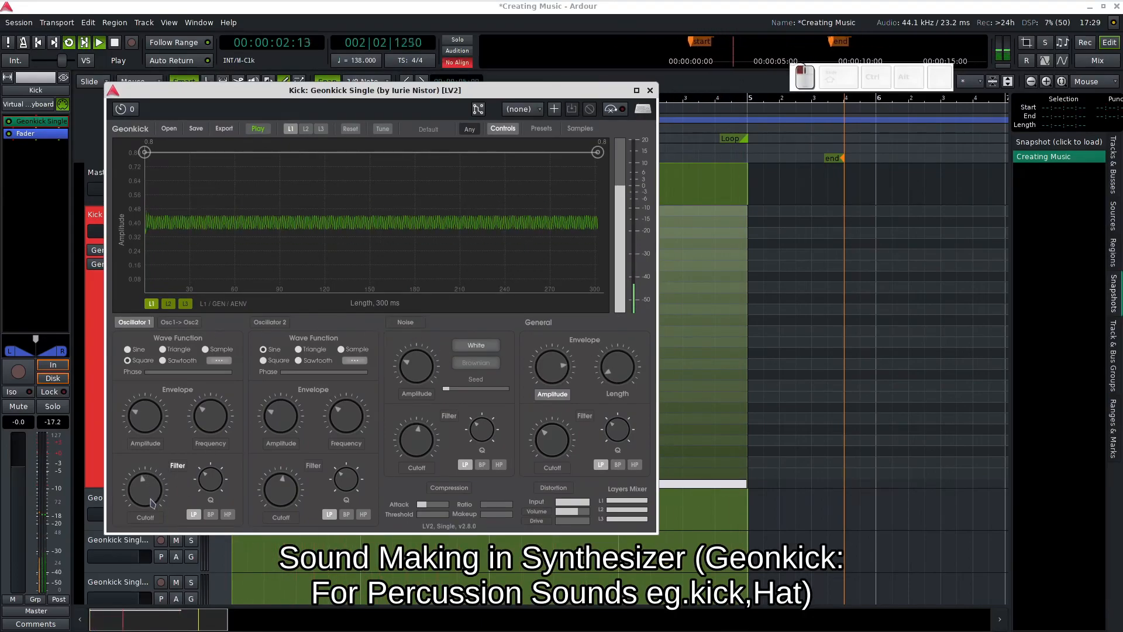
click(146, 518)
drag(597, 152, 588, 293)
double_click(367, 224)
drag(367, 224, 250, 225)
drag(167, 157, 159, 181)
drag(249, 225, 162, 246)
drag(159, 181, 153, 201)
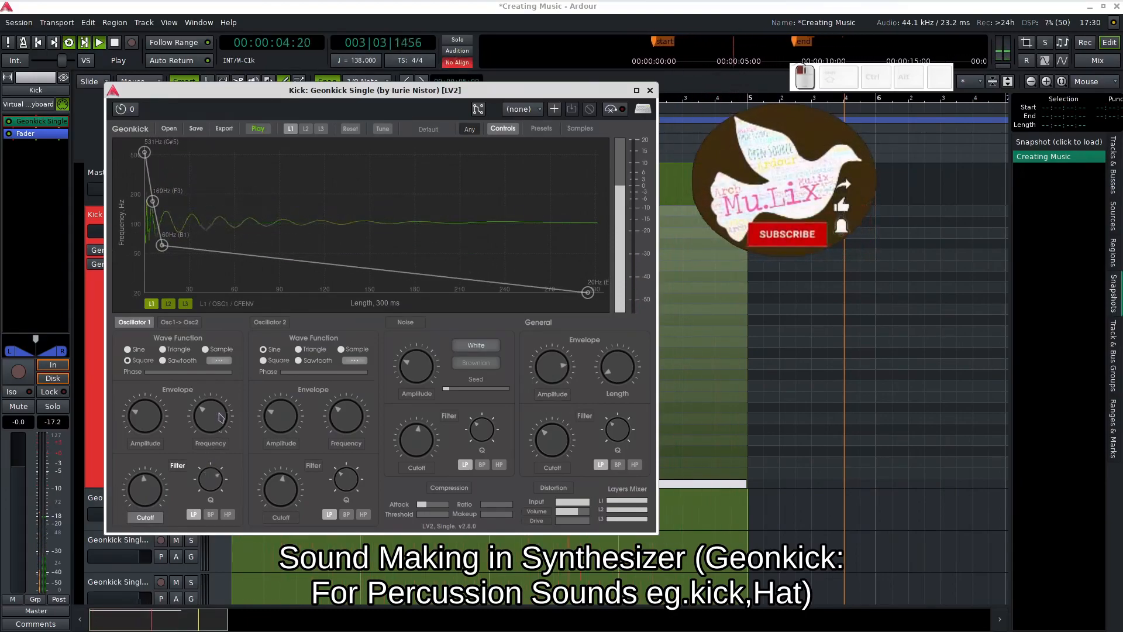
drag(162, 245, 161, 259)
drag(588, 294, 593, 258)
Enable the noise generator and shape its amplitude envelope from about 0.14 down to 0.011 near 36 ms, ending at 0 near 257 ms
click(405, 324)
click(417, 394)
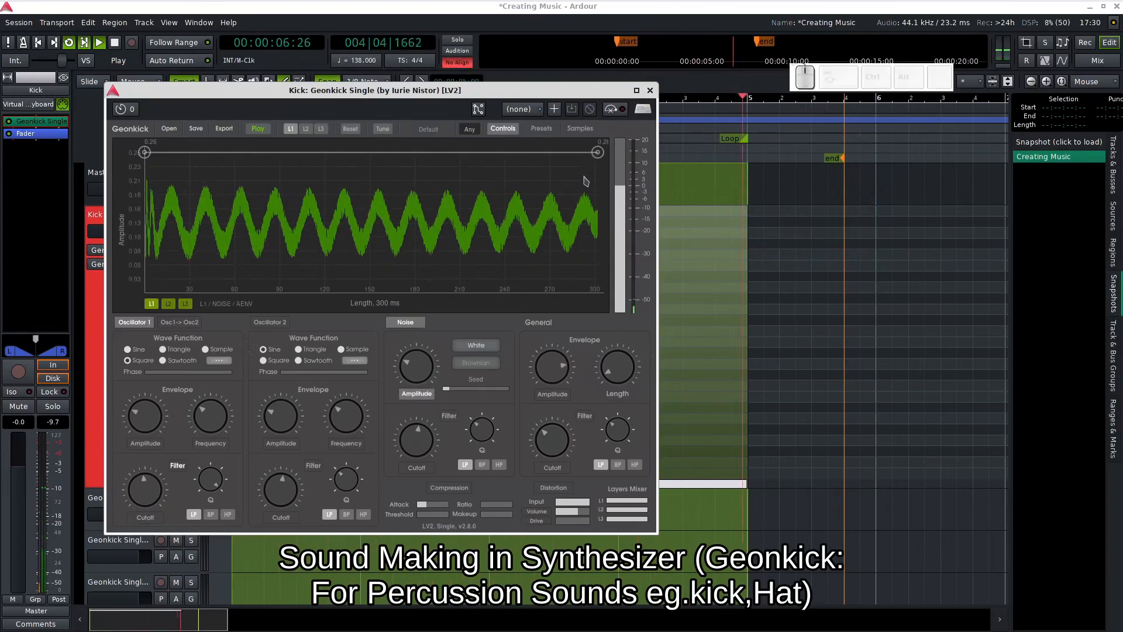
drag(595, 153, 531, 292)
double_click(207, 196)
drag(208, 196, 199, 286)
drag(144, 153, 144, 217)
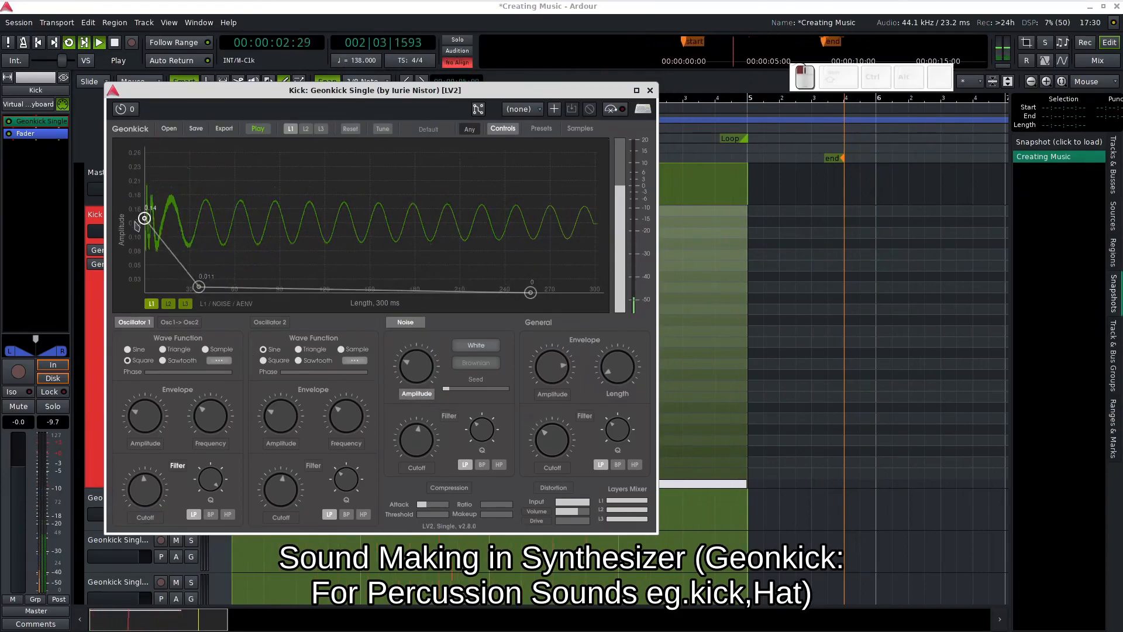
Refine the noise generator as Brownian with an amplitude envelope starting near 0.078 and dropping to about 0.017, and close the plugin window
drag(199, 287, 185, 283)
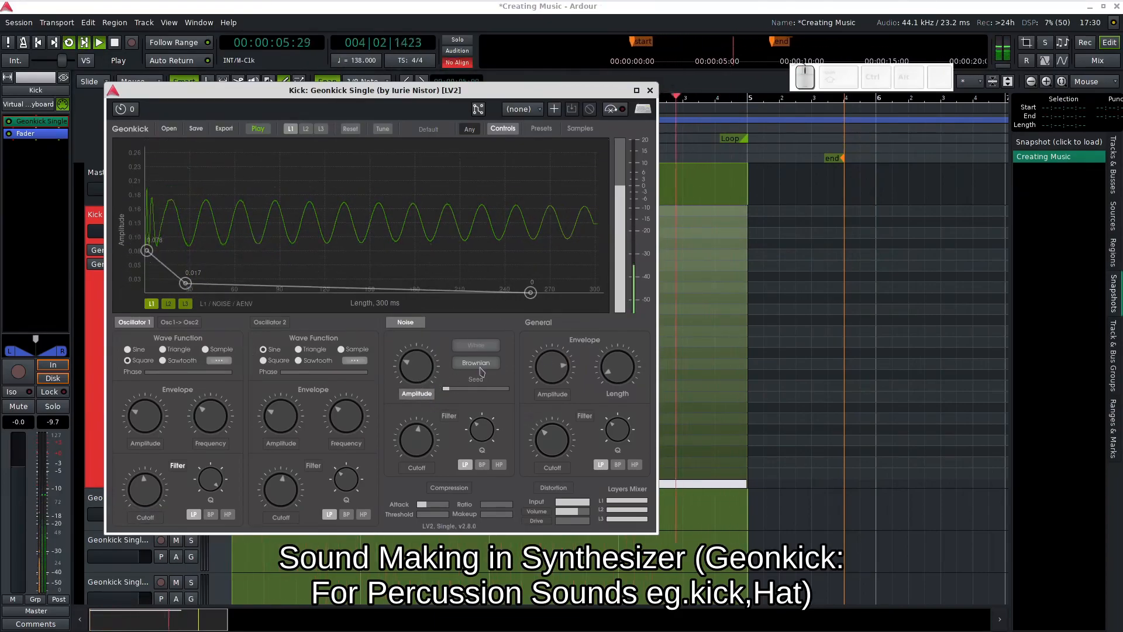
drag(144, 170, 144, 152)
drag(185, 283, 155, 285)
mouse_move(530, 292)
mouse_down()
mouse_move(538, 248)
mouse_move(541, 280)
mouse_up()
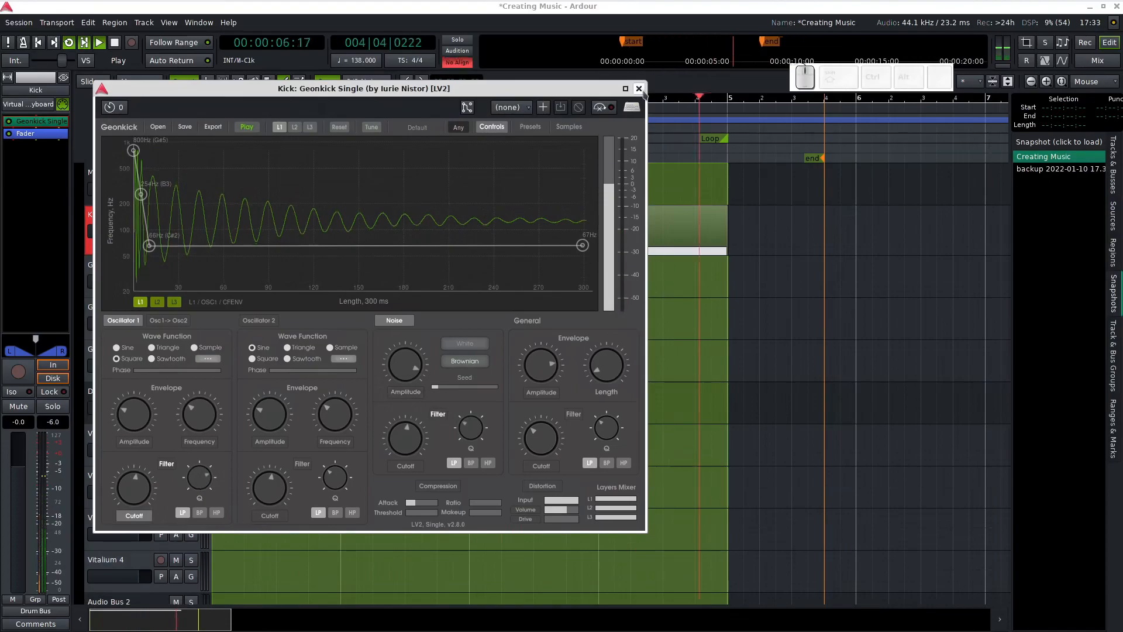
click(639, 89)
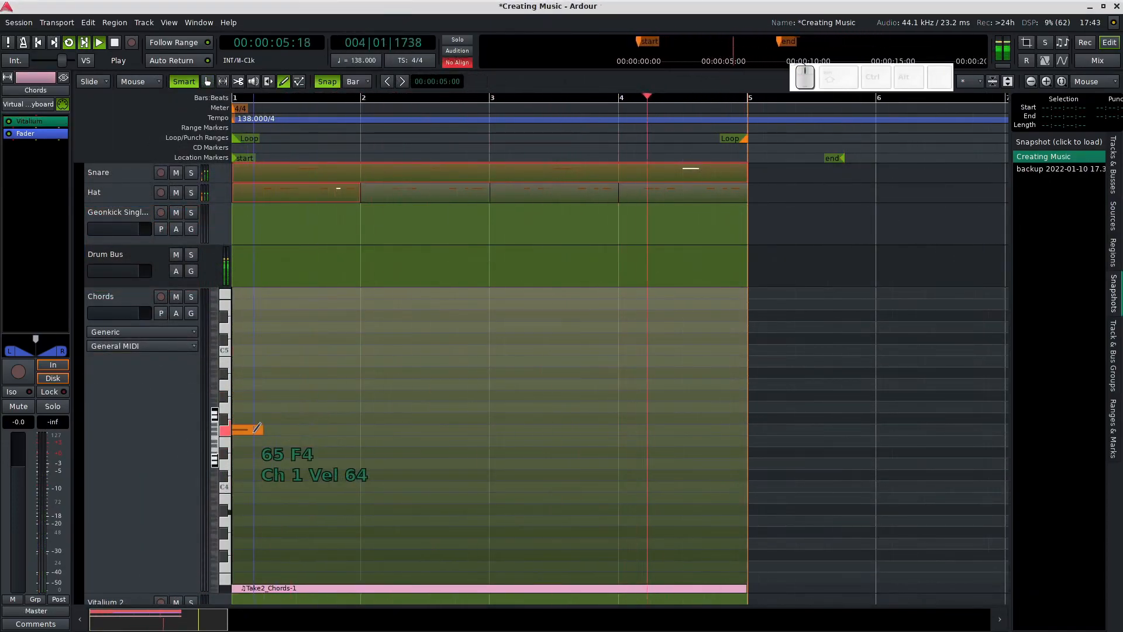
Draw one-bar notes in the Chords region: F4 in bar 1, A#4 in bar 2, D5 in bar 3 and C5 in bar 4
click(257, 430)
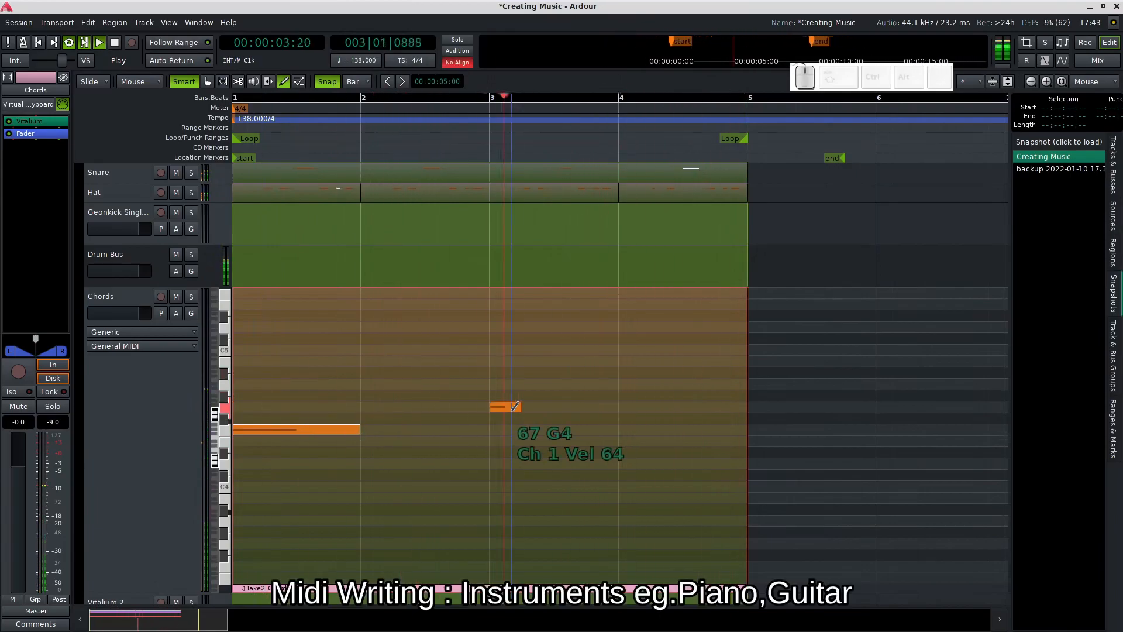
click(368, 372)
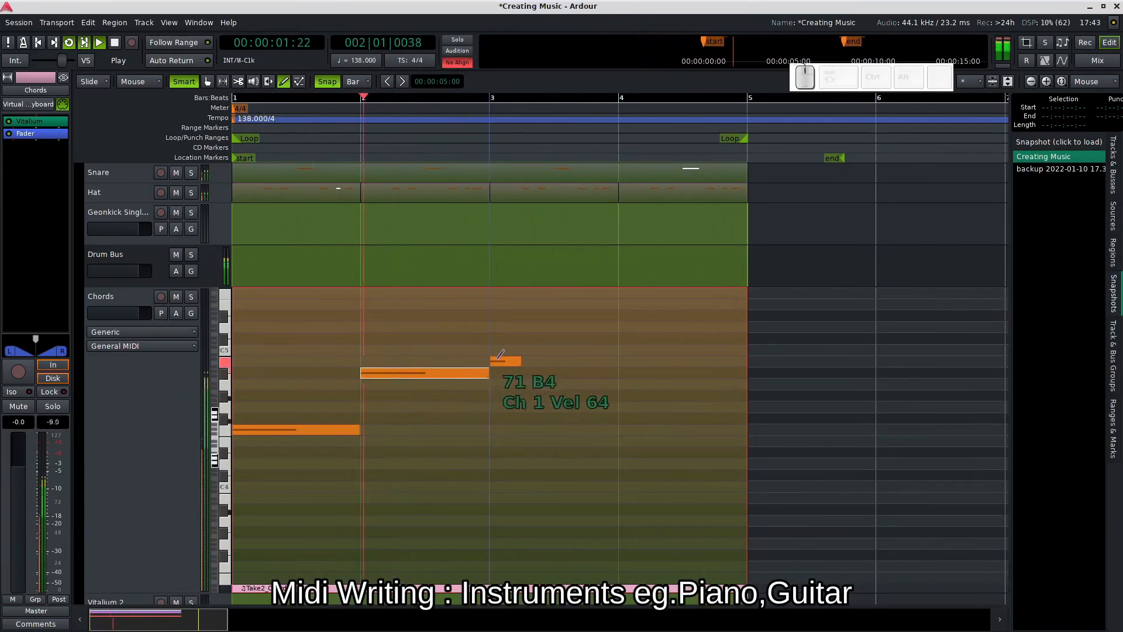
click(497, 327)
click(626, 350)
Complete the first two chords by adding A4 and C4 in bar 1, and D5 and F4 in bar 2
click(251, 384)
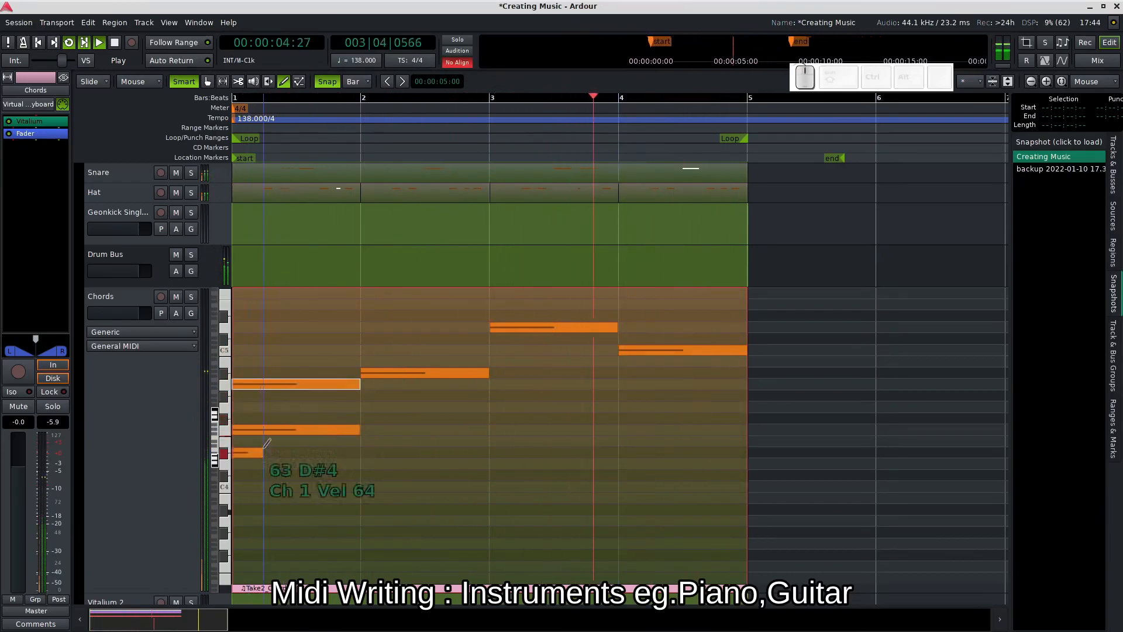
click(263, 486)
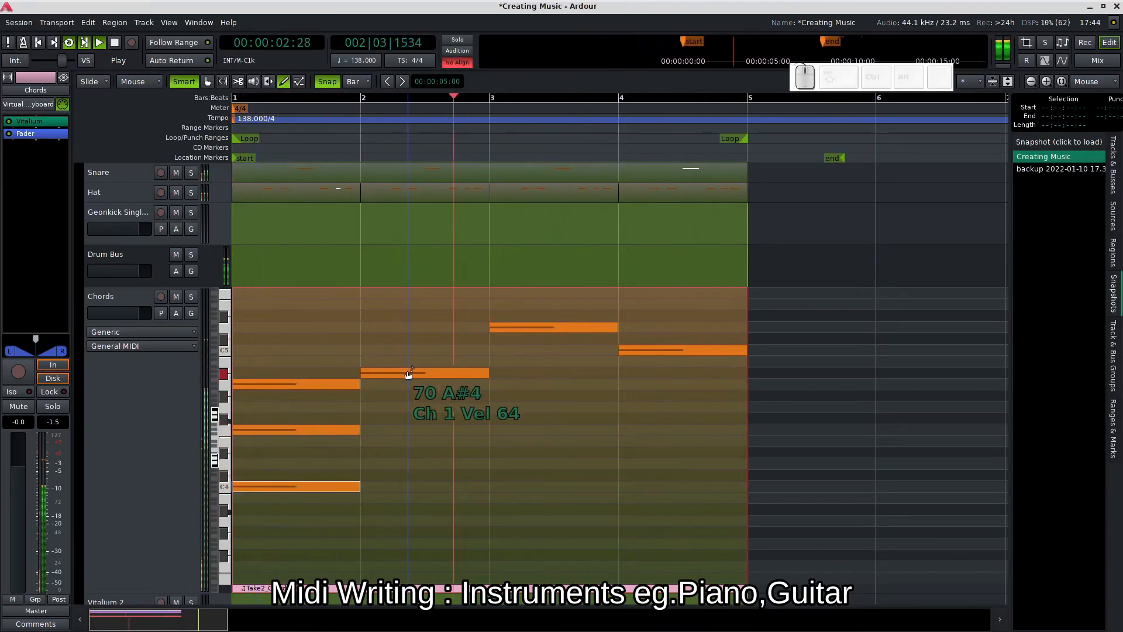
click(374, 327)
click(377, 430)
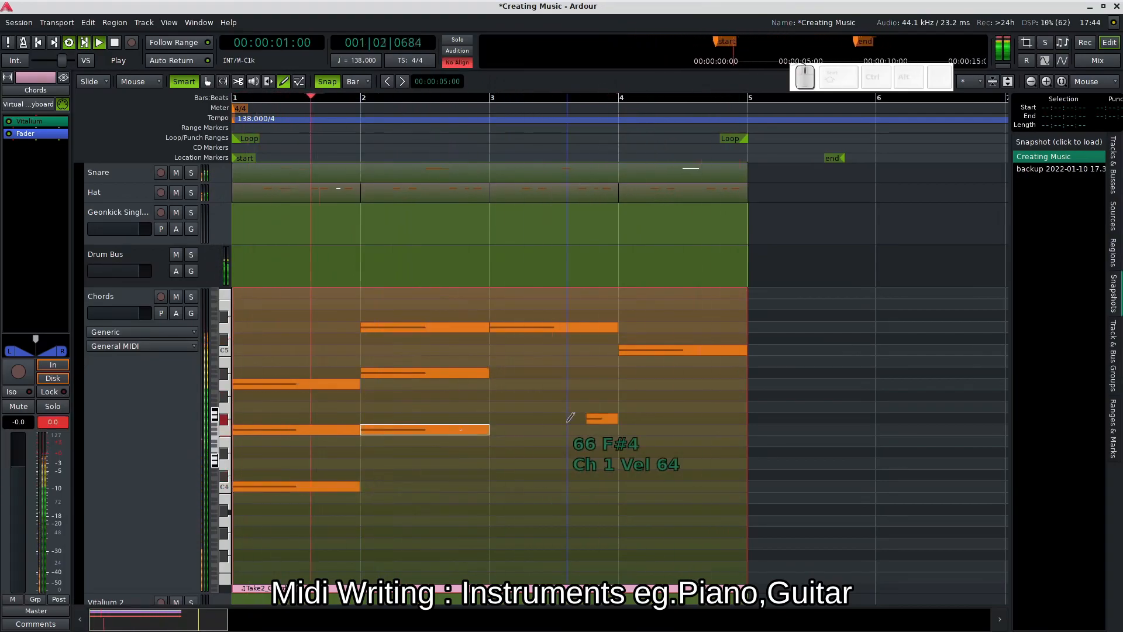
Complete the last two chords by adding A4 and F4 in bar 3, and G4 and E4 in bar 4
click(524, 383)
click(523, 429)
click(644, 407)
click(645, 441)
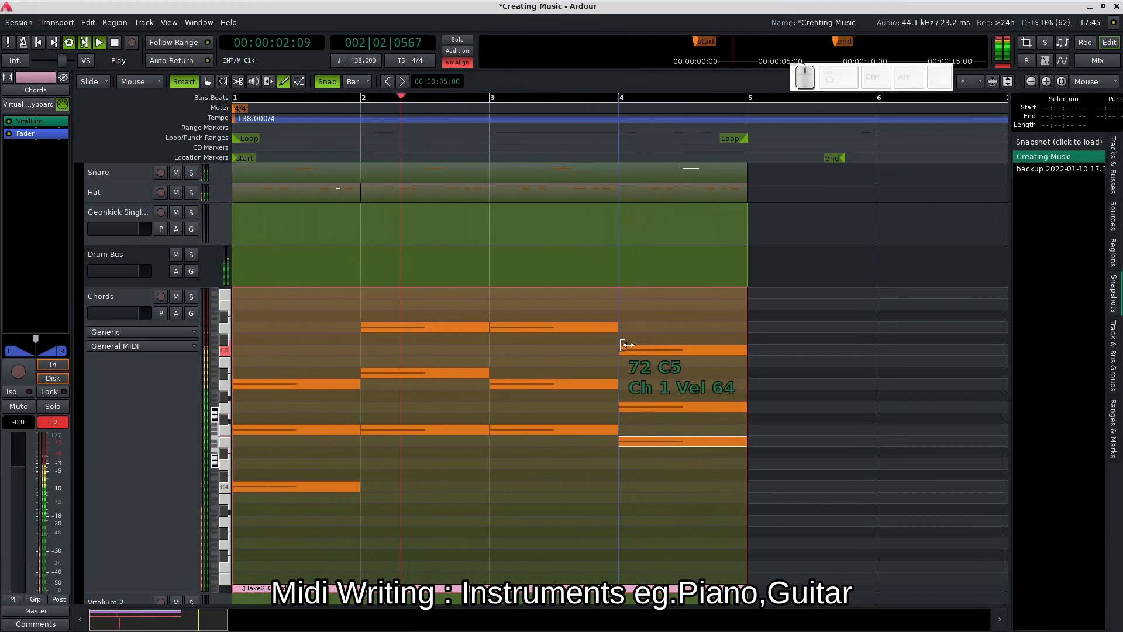
Stop playback, swap the chords in bars 2 and 4 of the Chords region, and restart loop playback
key(space)
key(e)
drag(428, 309, 432, 431)
drag(432, 432, 687, 579)
drag(669, 330, 438, 445)
drag(674, 459, 680, 433)
key(space)
key(l)
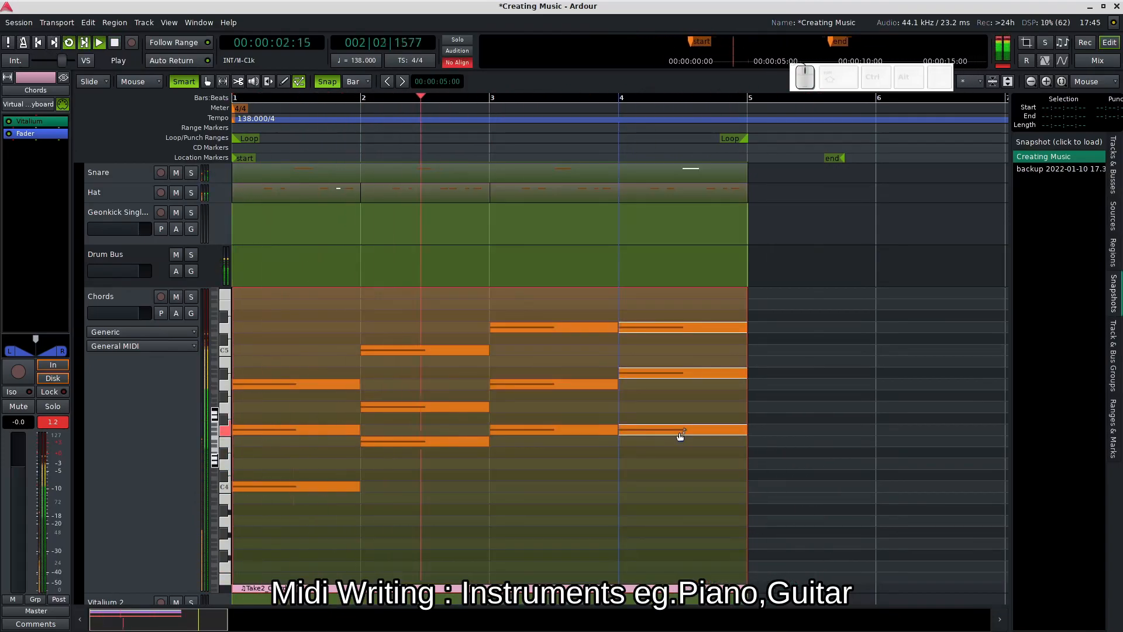
Lower the top note of the bar 3 chord to D4 and restart loop playback
click(54, 423)
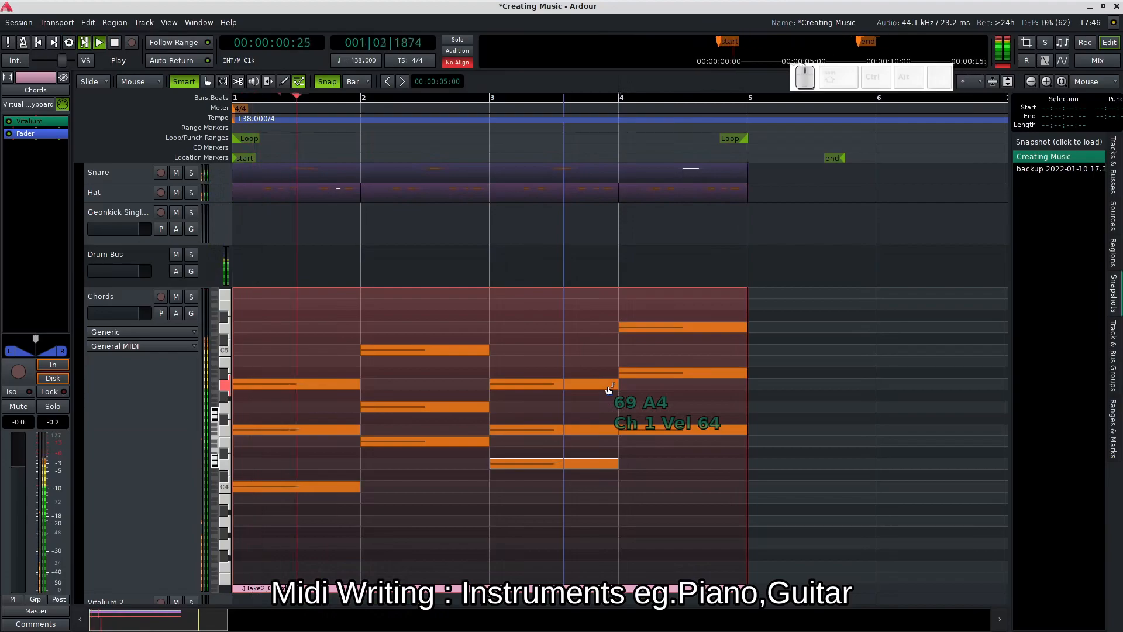
key(l)
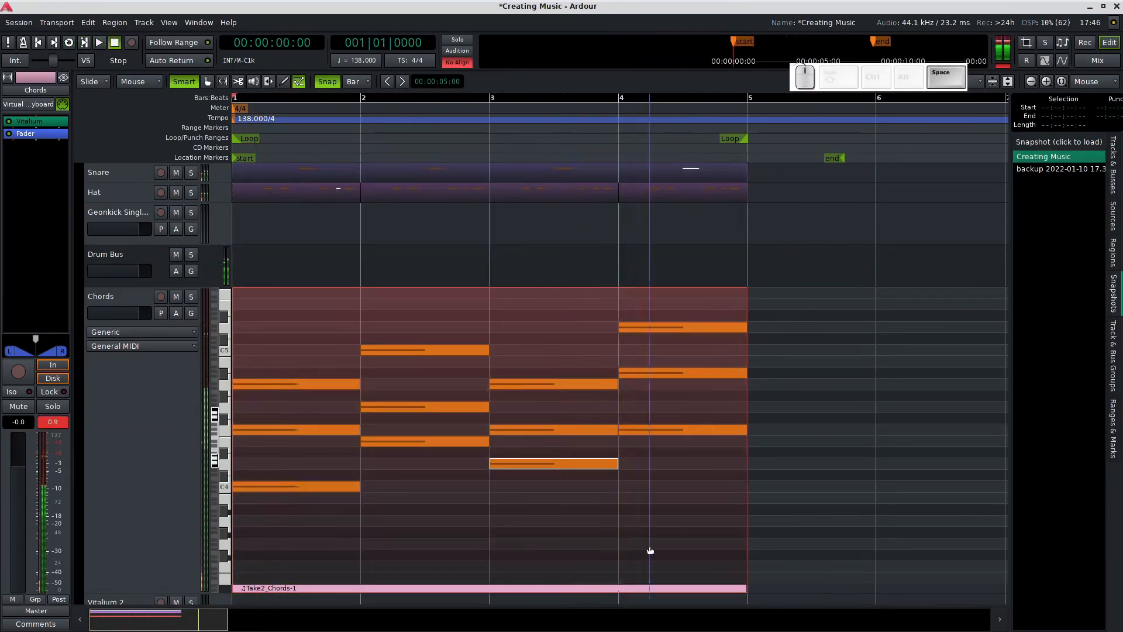
key(l)
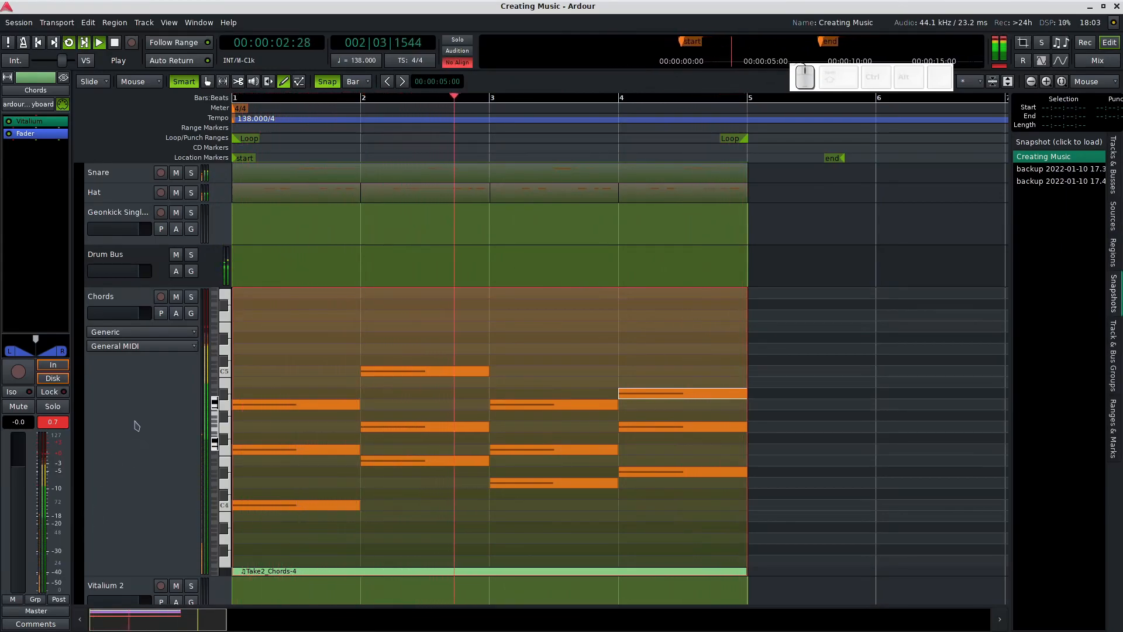
Open the Chords track's Vitalium plugin and give Envelope 1 a lower sustain and a longer release
click(166, 456)
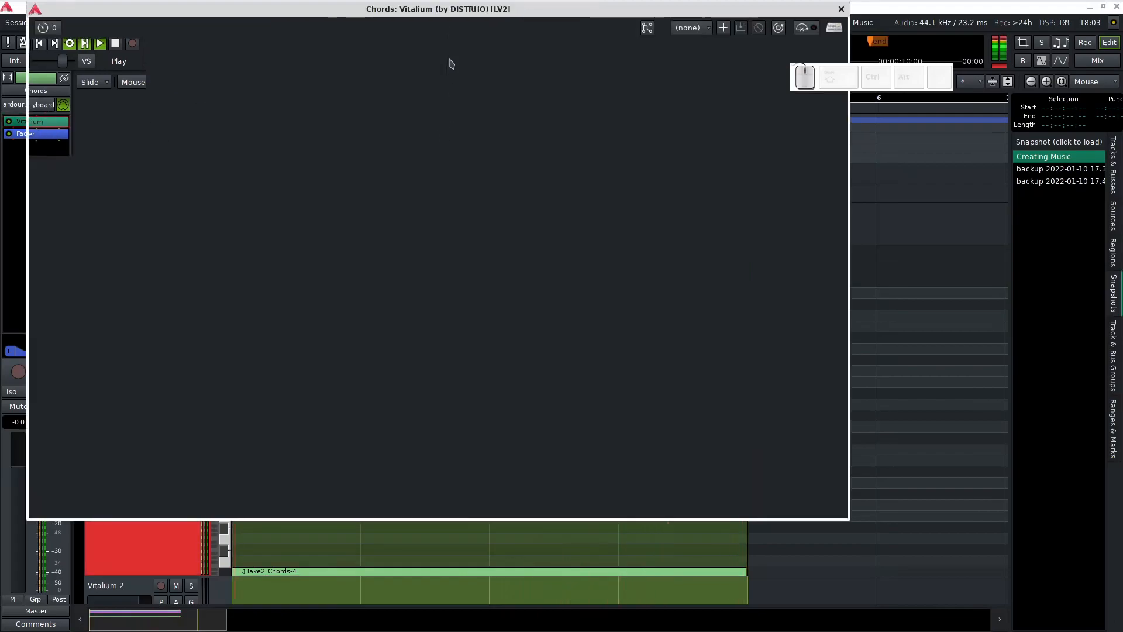
drag(455, 9, 534, 172)
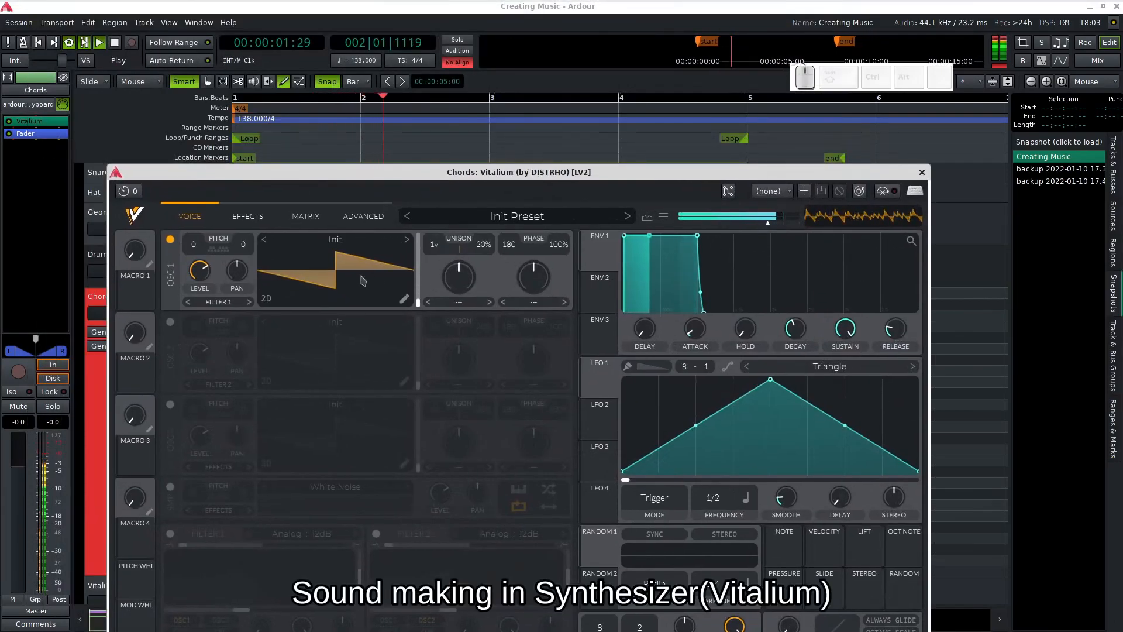
drag(704, 313, 767, 313)
drag(697, 236, 696, 291)
drag(768, 312, 795, 313)
Audition wavetables for Vitalium's oscillator 1 and load KindaUgly1 from the Morphable folder
drag(730, 172, 760, 127)
click(386, 196)
click(497, 358)
click(711, 303)
click(702, 345)
click(697, 373)
click(694, 388)
drag(800, 251, 799, 313)
click(747, 309)
click(746, 294)
click(746, 281)
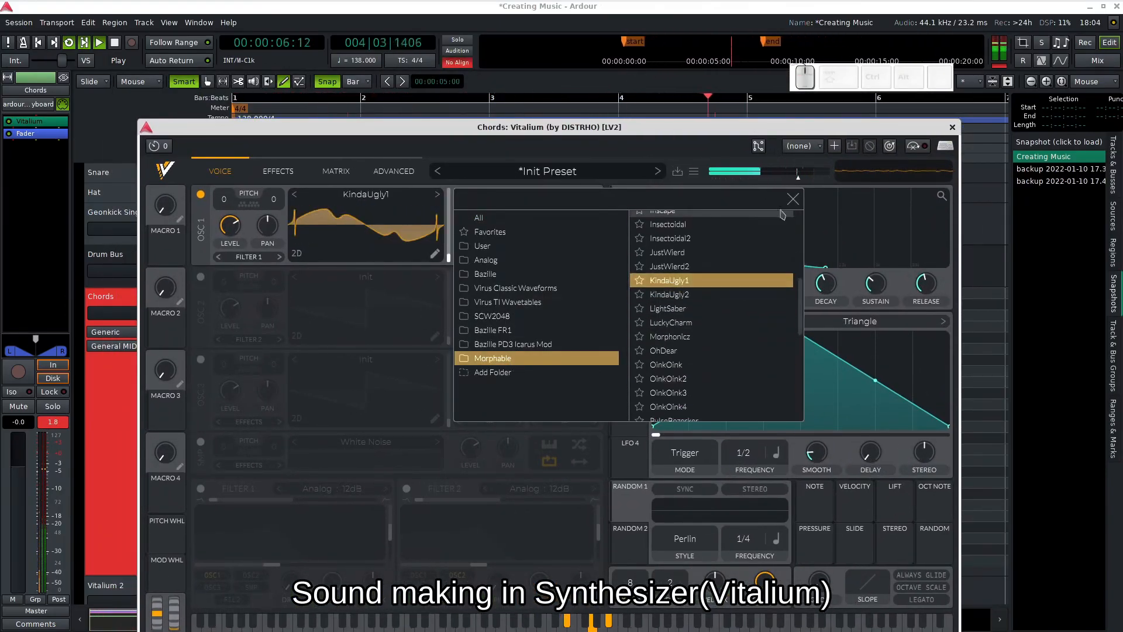
click(793, 198)
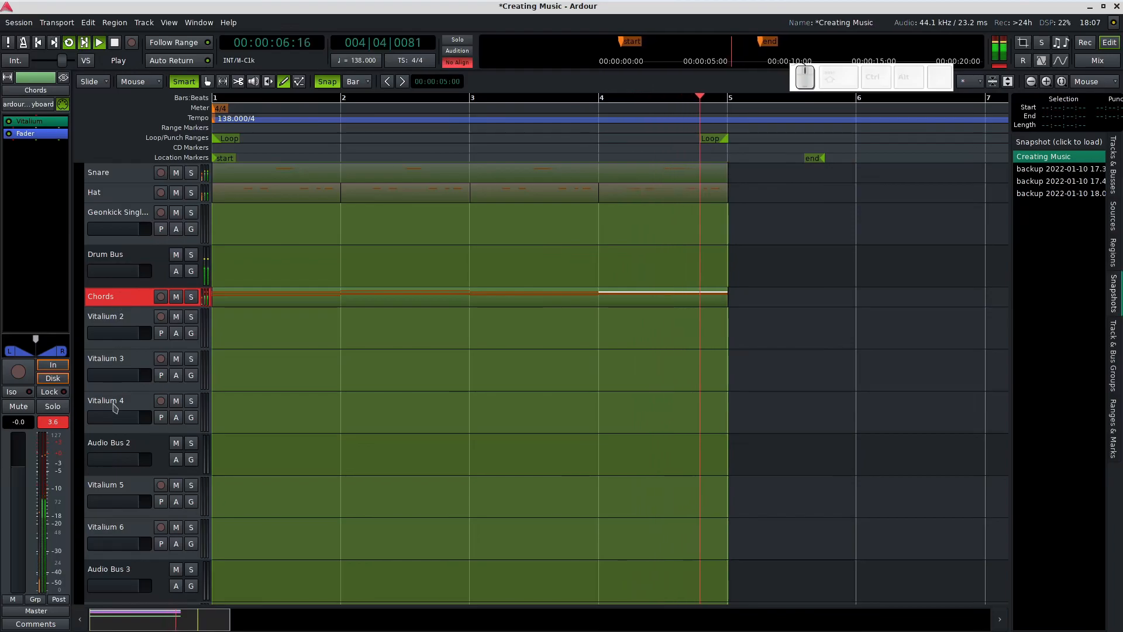
Rename Audio Bus 2 as "Melody Bus\"
double_click(114, 446)
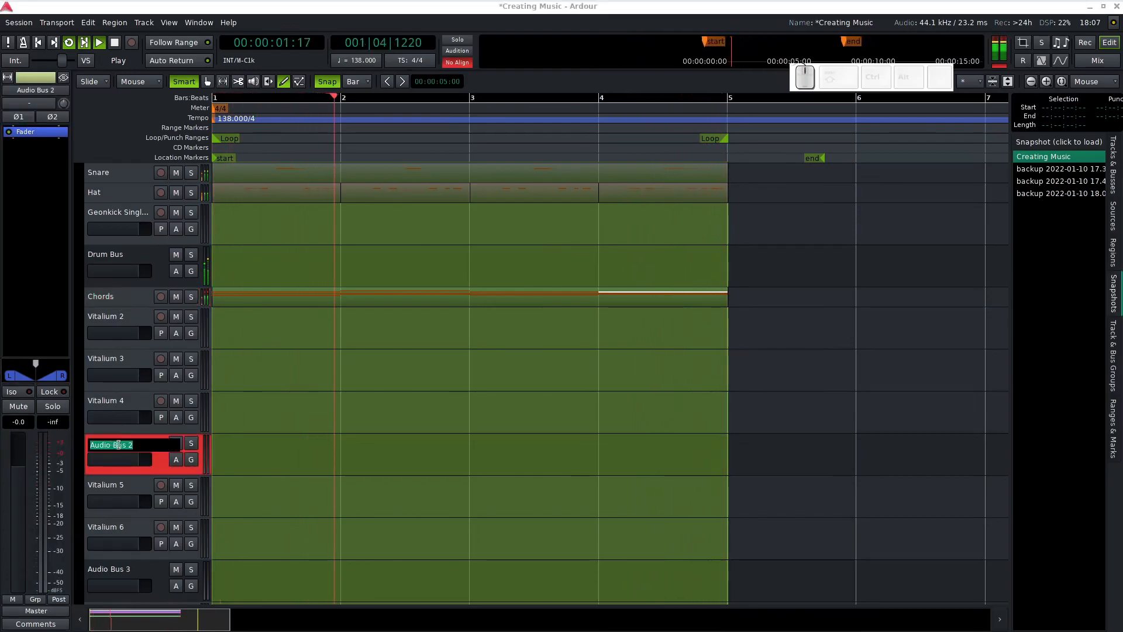
text(Melody Bus)
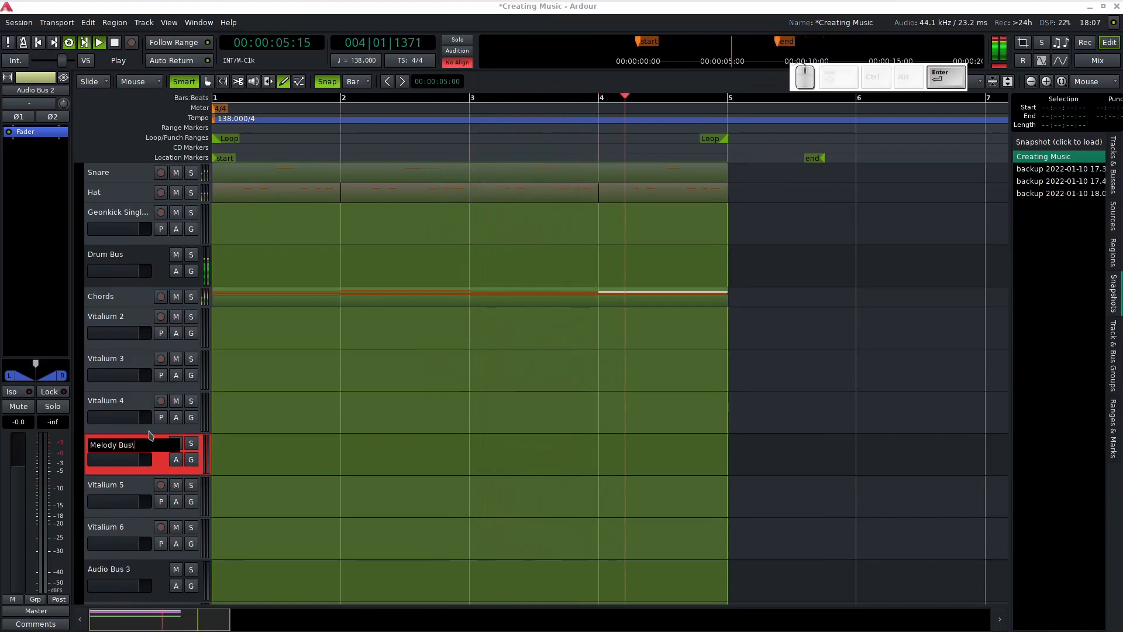
key(Return)
Route the Chords track's output to the melody bus instead of Master
click(119, 300)
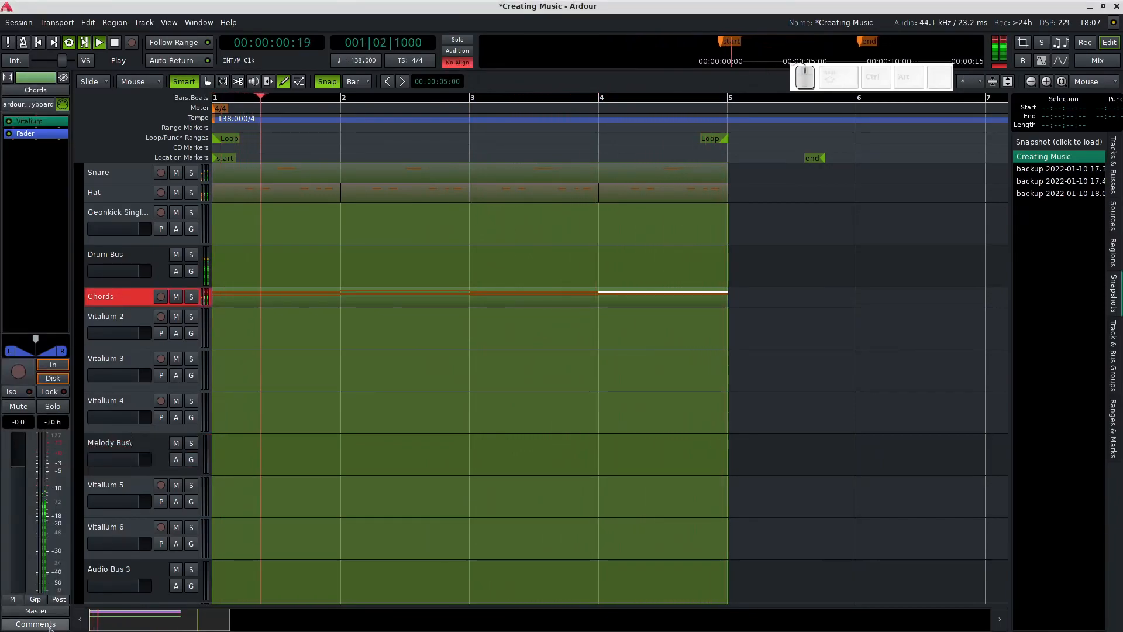
click(47, 611)
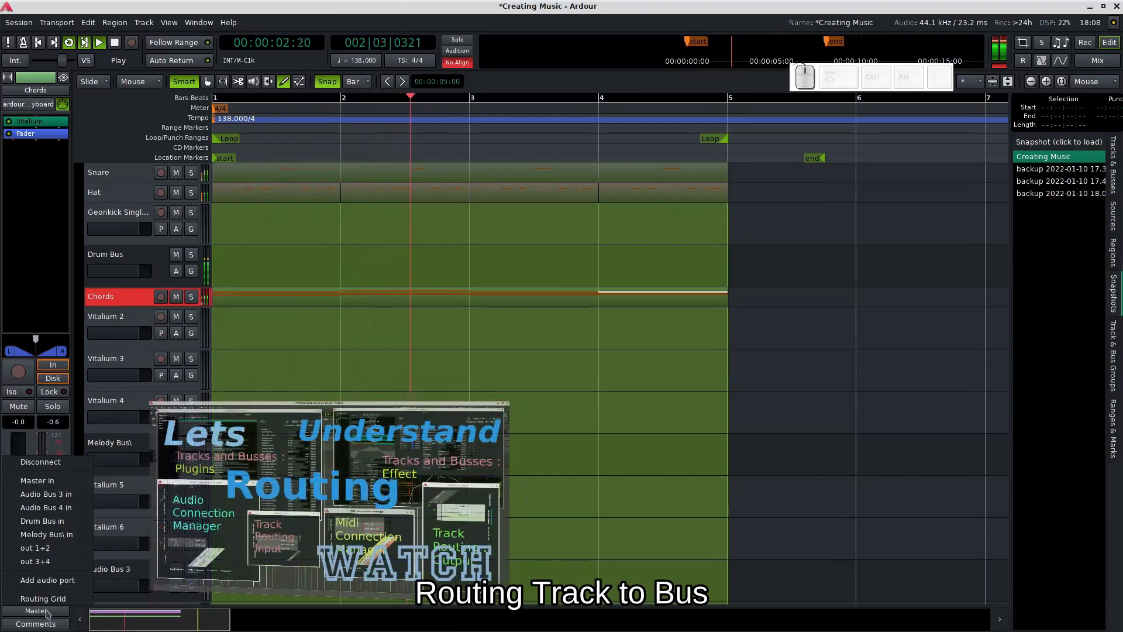
click(59, 535)
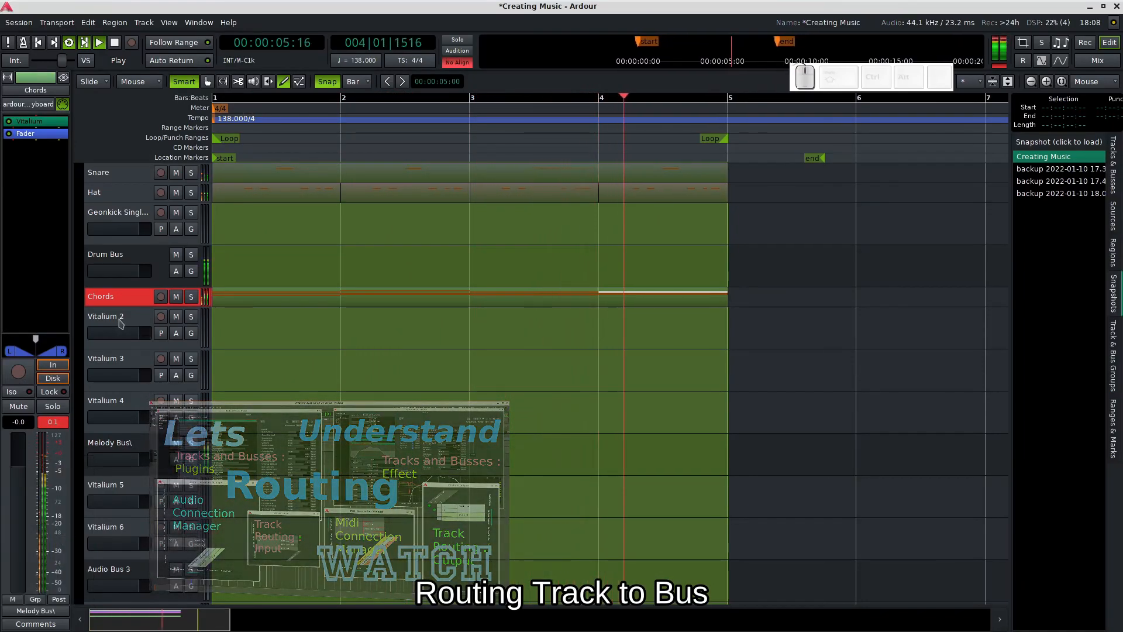
Add the Dragonfly Hall Reverb (LV2) plugin from the favorites to the melody bus
click(126, 448)
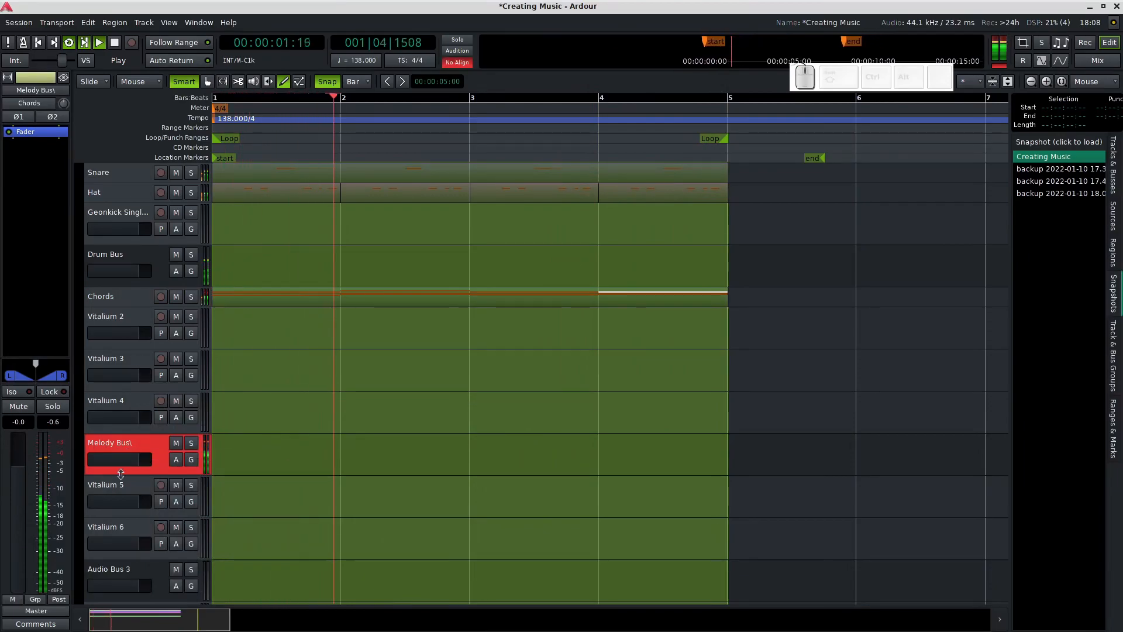
right_click(42, 135)
mouse_move(176, 135)
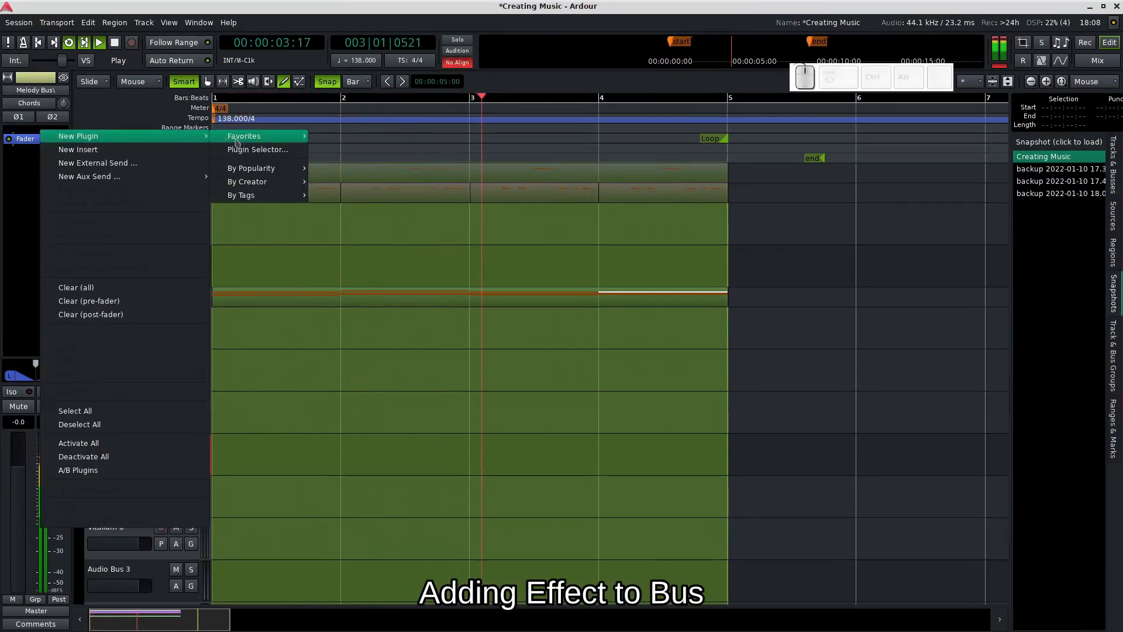
mouse_move(257, 136)
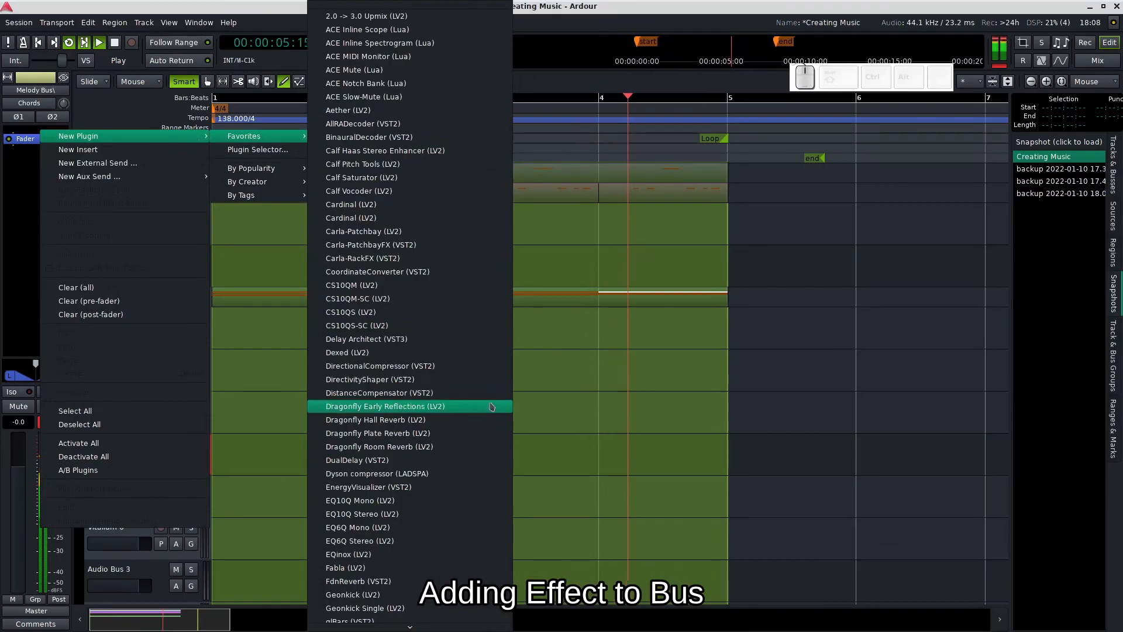
click(474, 419)
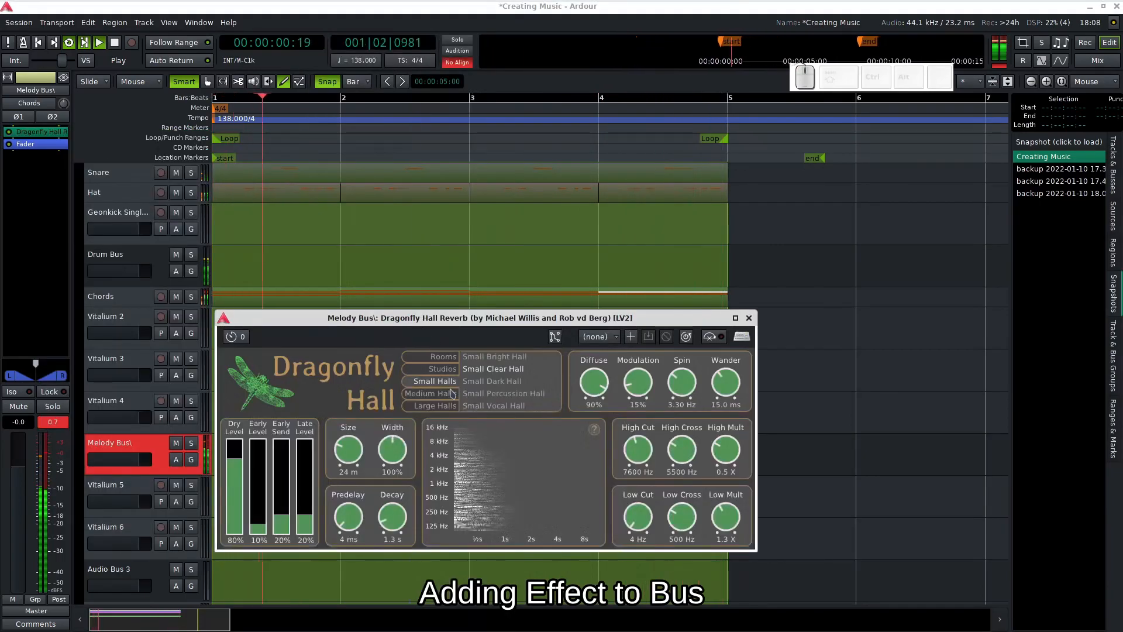
Try the medium hall presets in Dragonfly Hall Reverb, choose Medium Clear Hall and close the plugin window
click(446, 396)
click(508, 394)
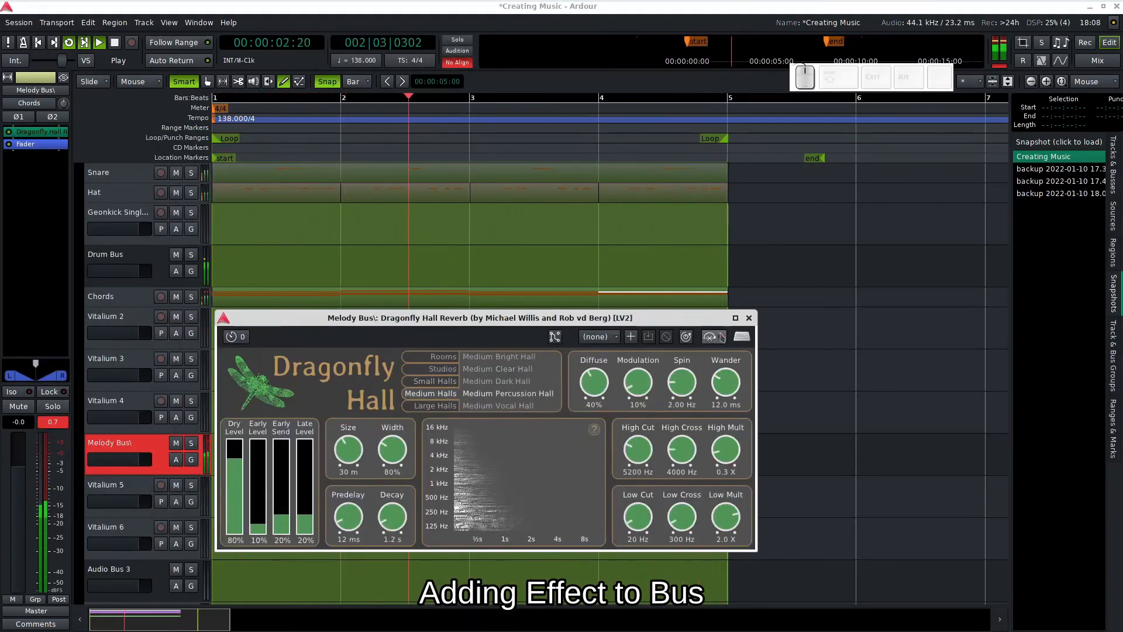
click(498, 407)
click(507, 369)
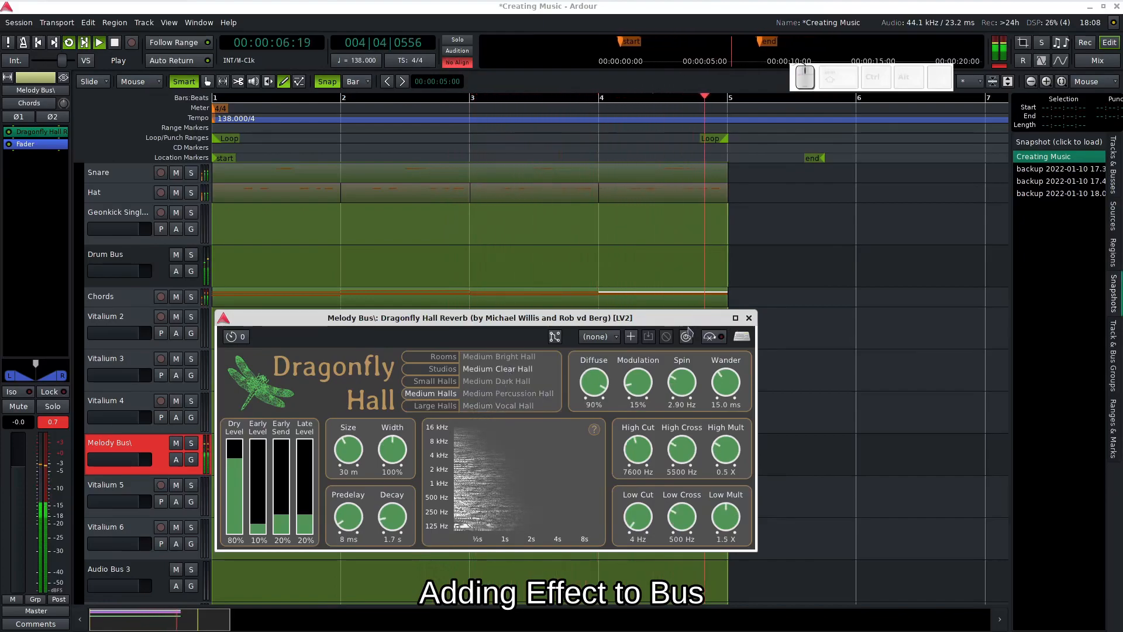
click(749, 319)
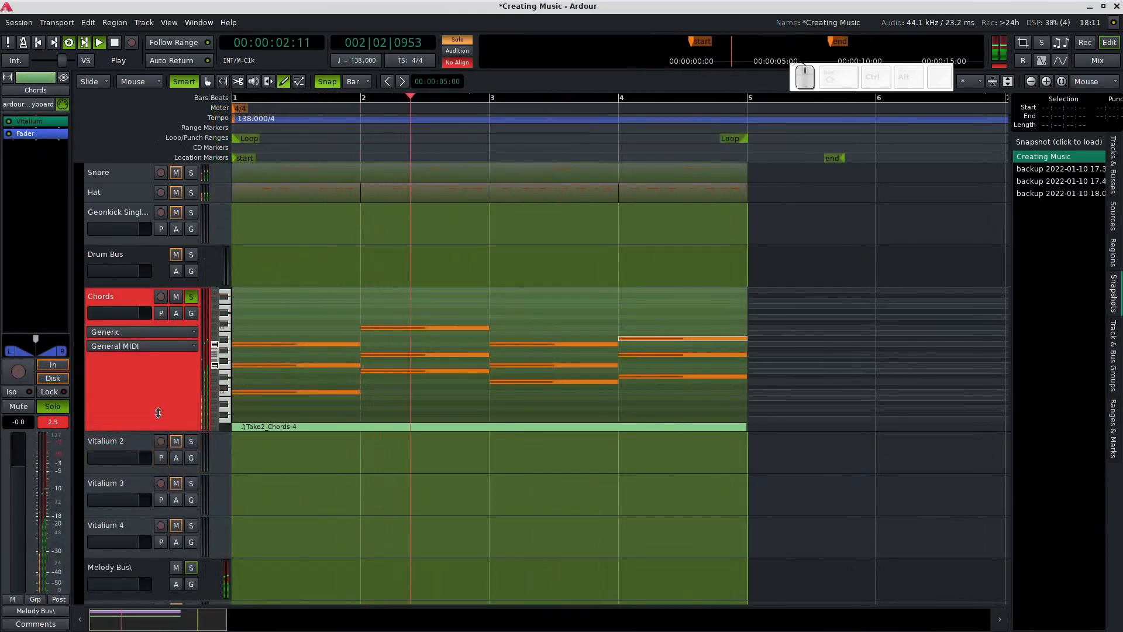
Transform the velocity of all notes in the Chords region to a random number from 60 to 127
drag(158, 413, 158, 515)
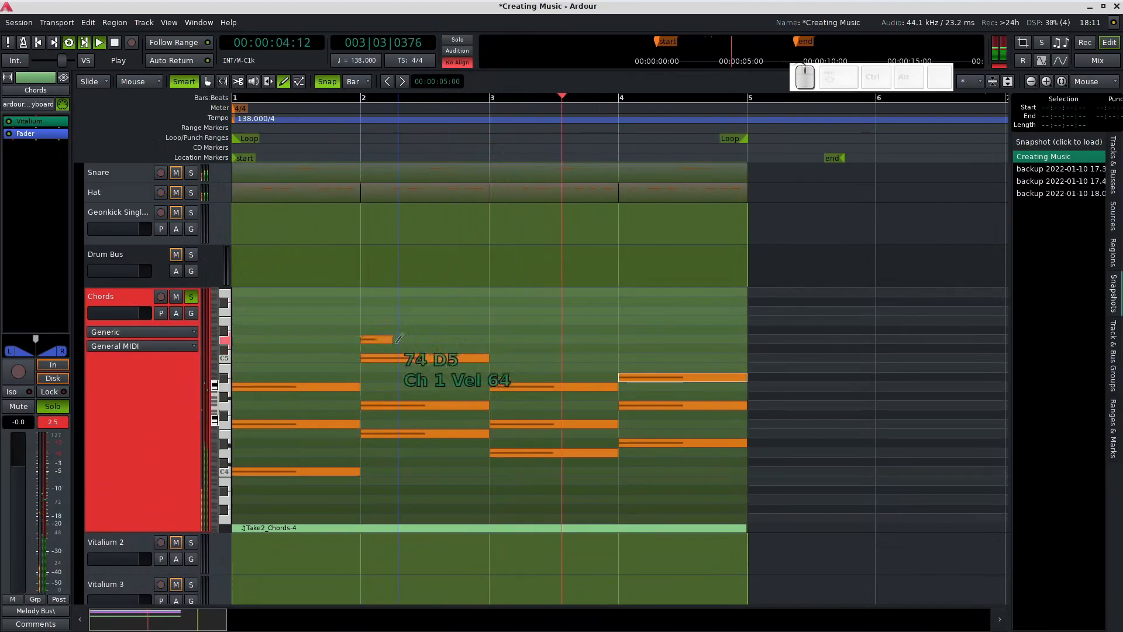
key(e)
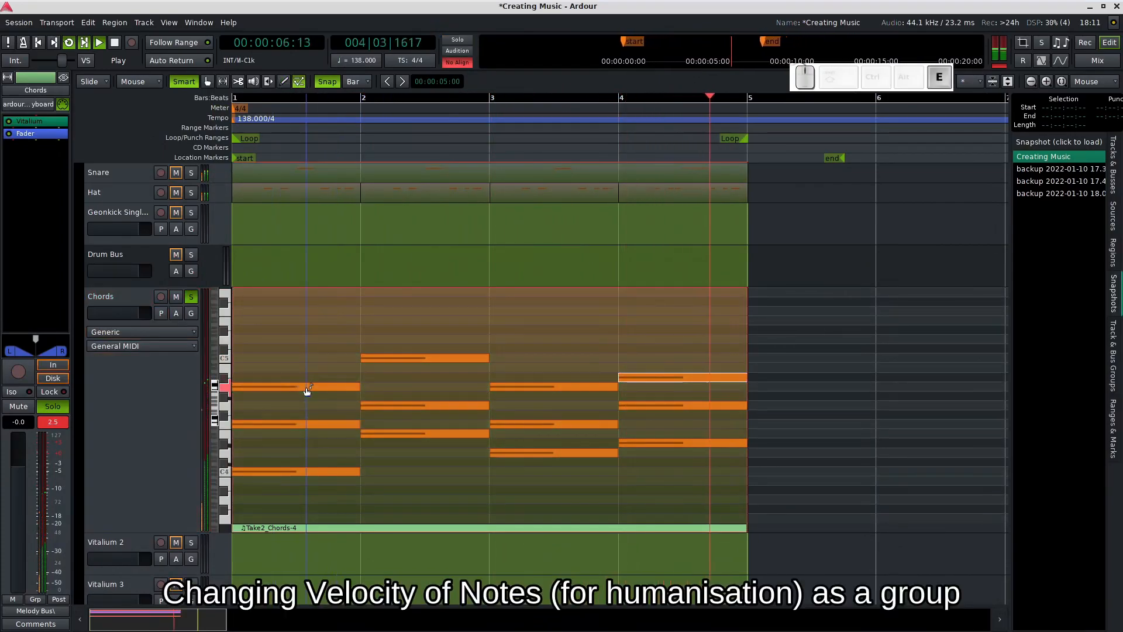
drag(284, 339, 620, 482)
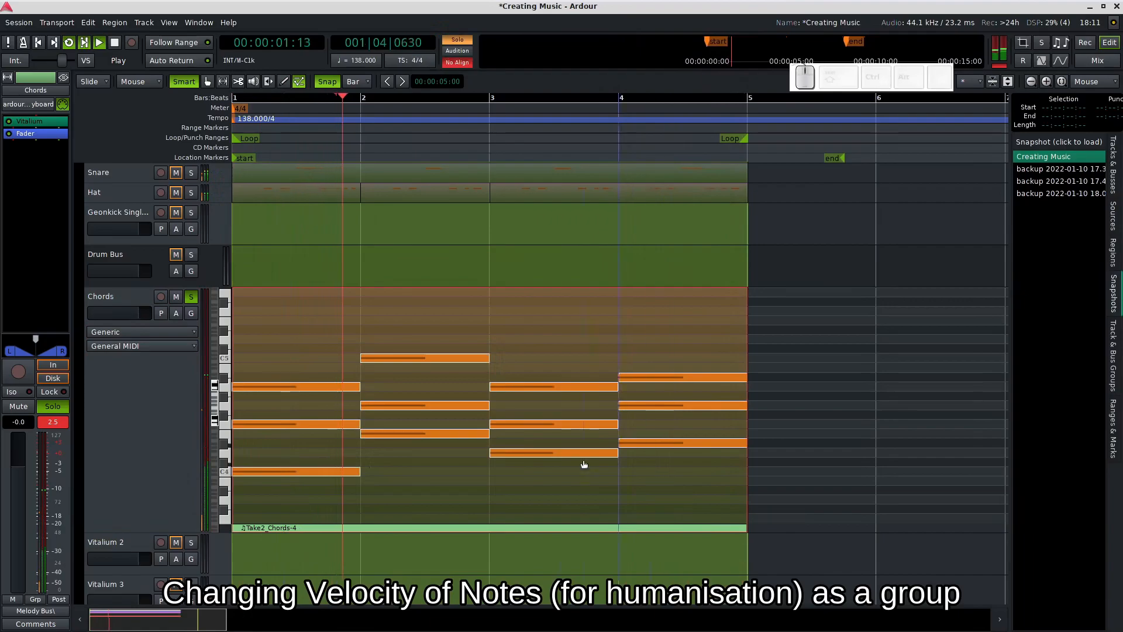
right_click(555, 451)
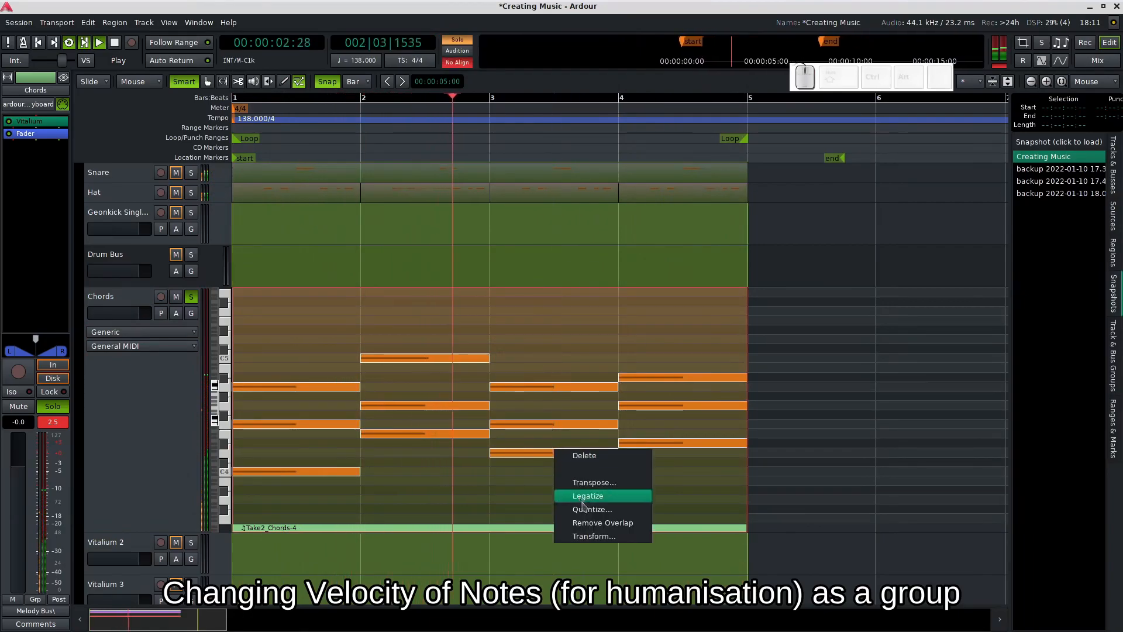
click(592, 536)
drag(572, 514, 580, 235)
click(582, 246)
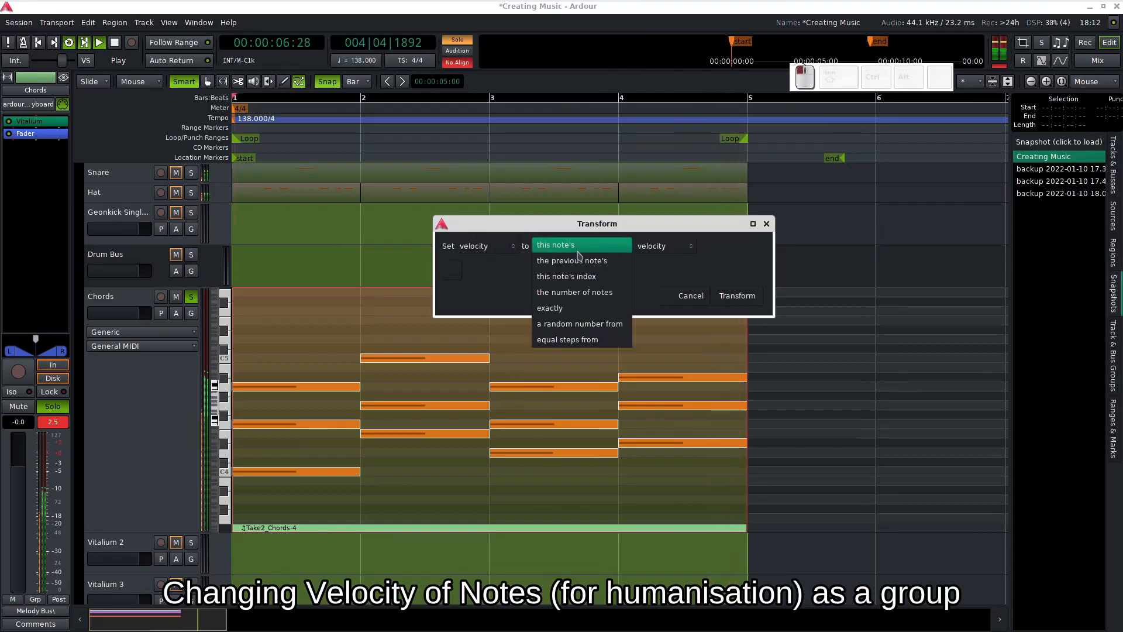
click(571, 323)
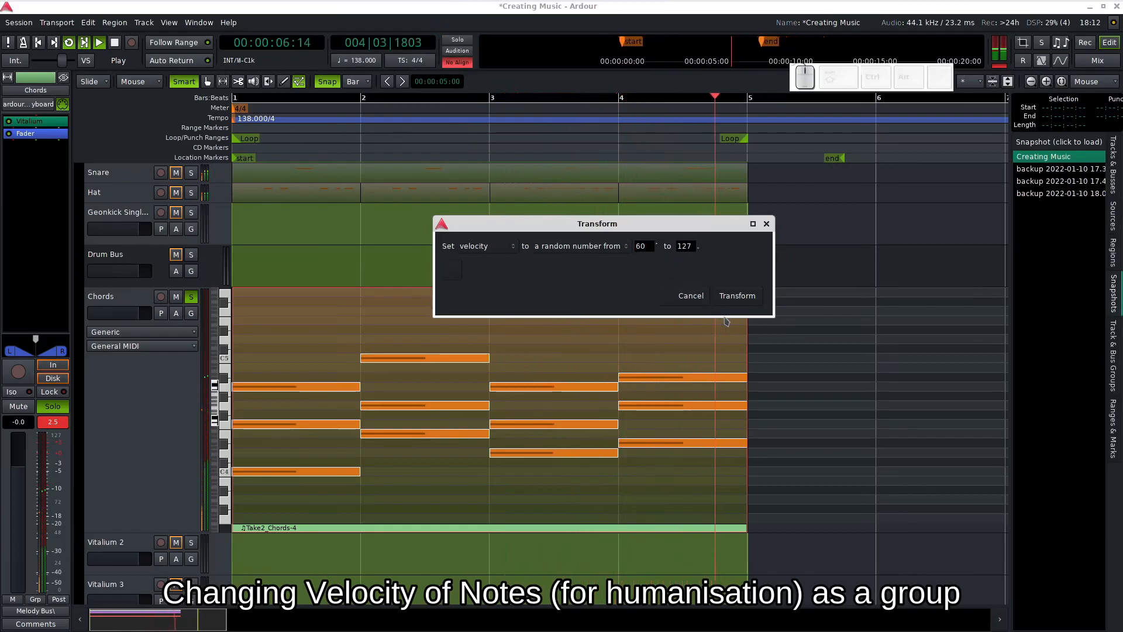
click(740, 296)
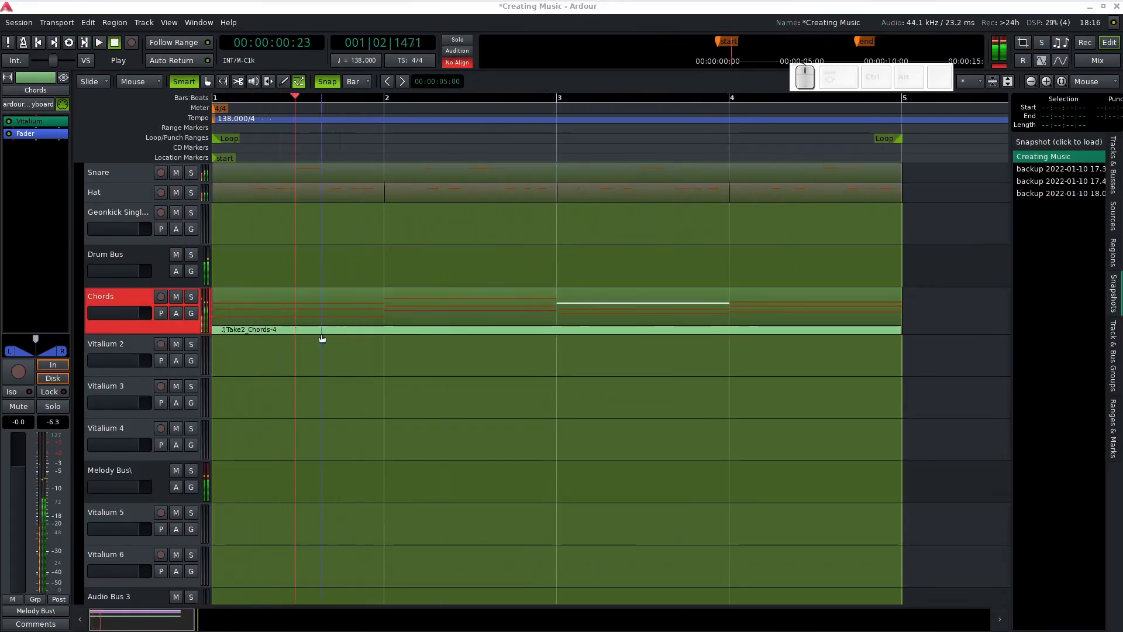
mouse_move(330, 316)
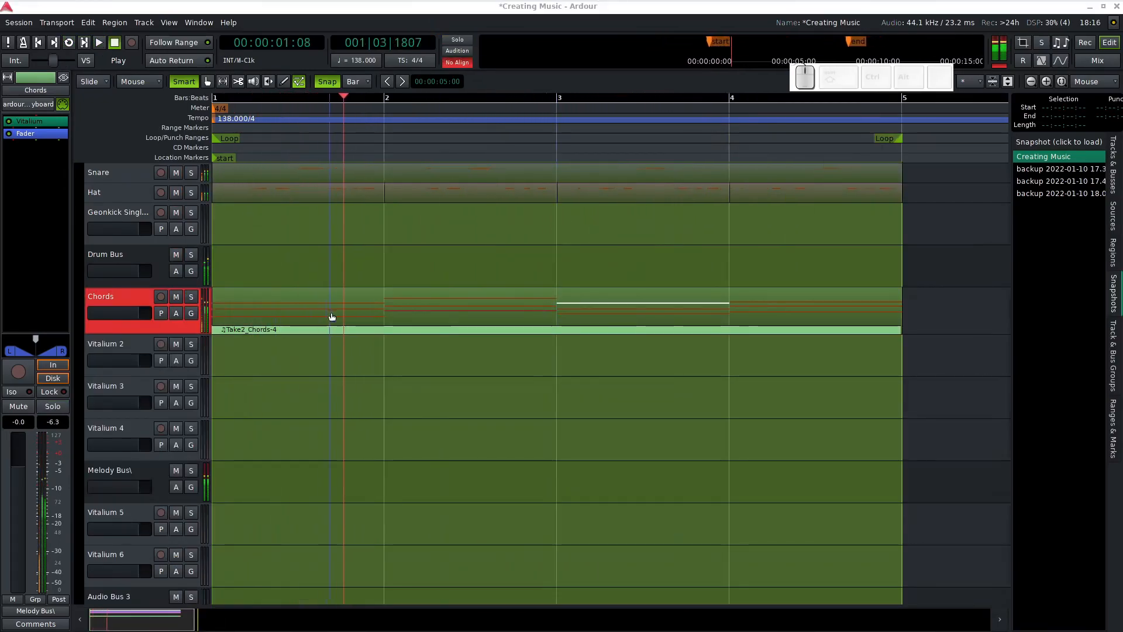
click(338, 316)
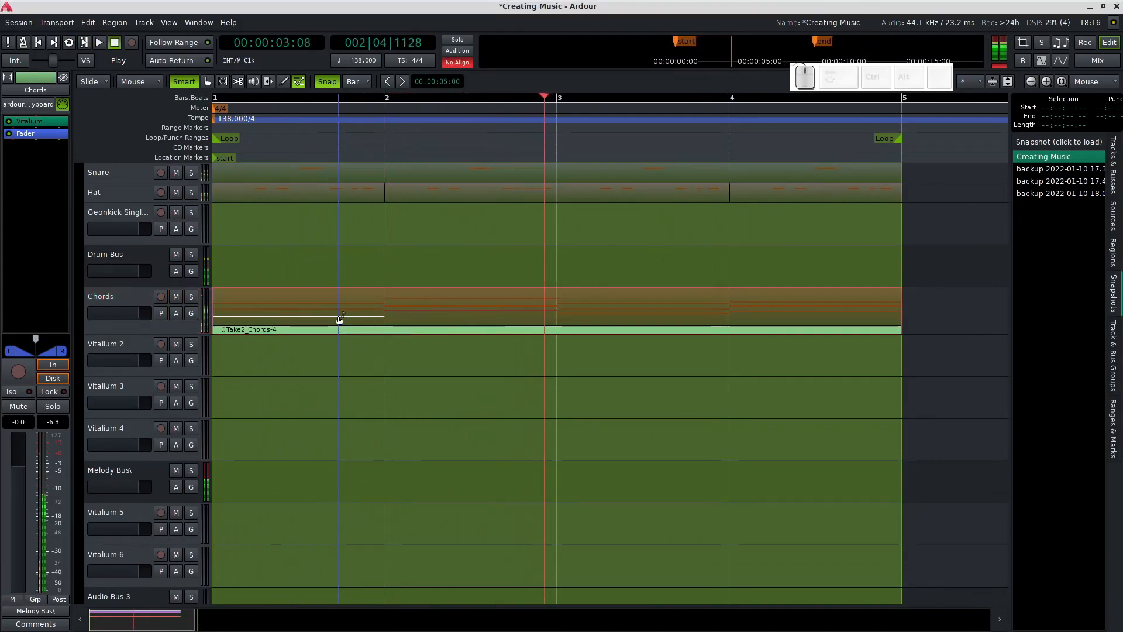
click(458, 318)
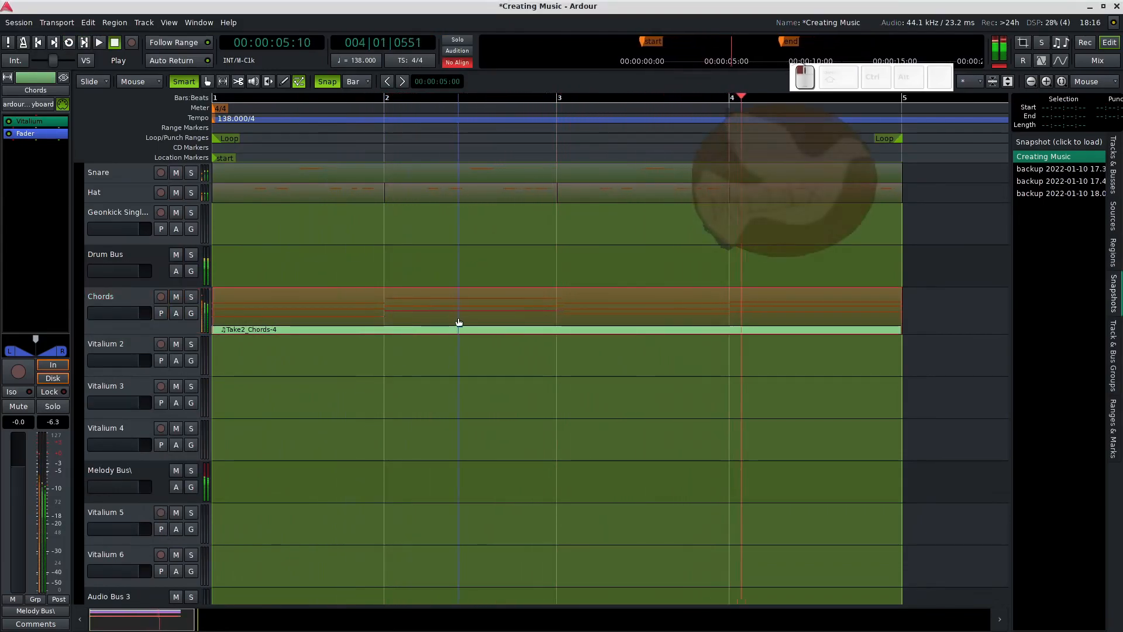
ctrl+click(458, 318)
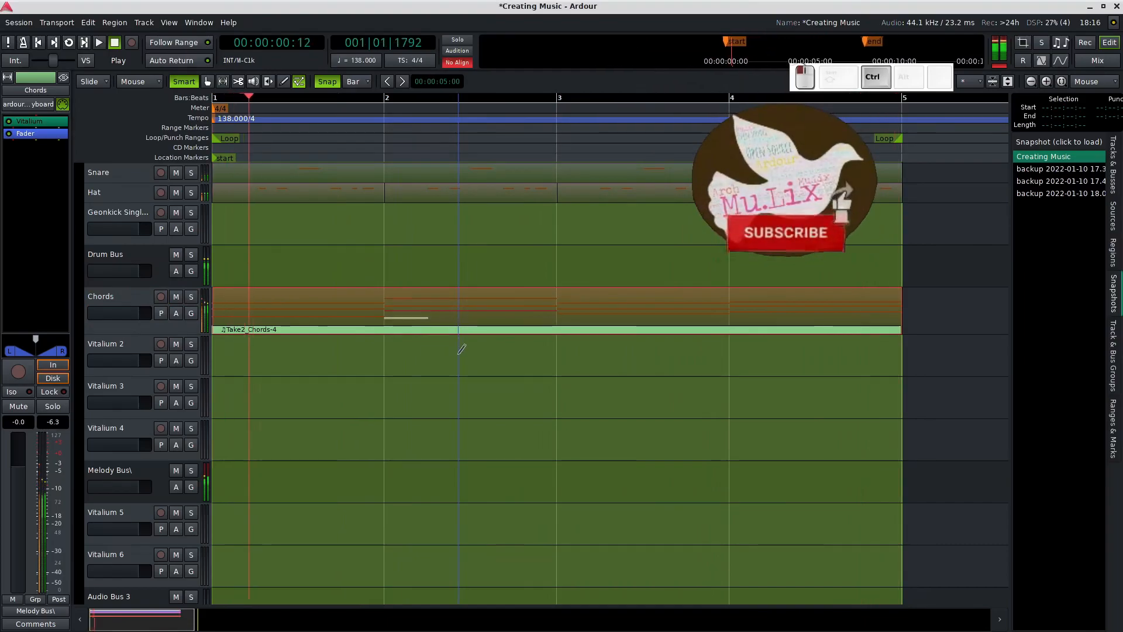
key(Delete)
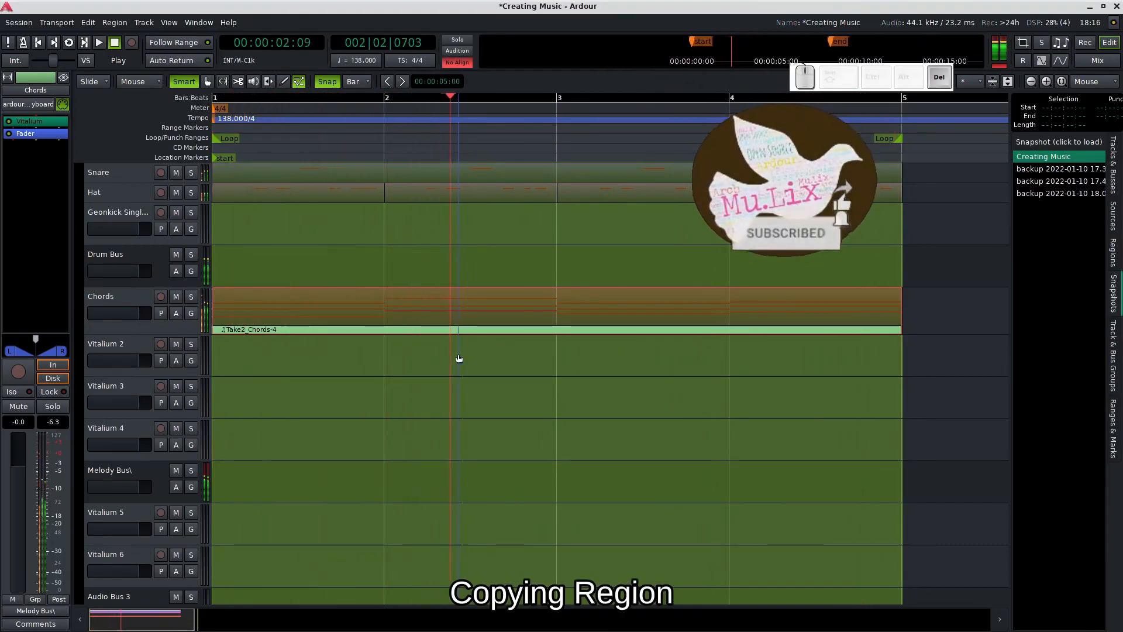
Copy the Chords region onto the Vitalium 2 track at the same timeline position
key(g)
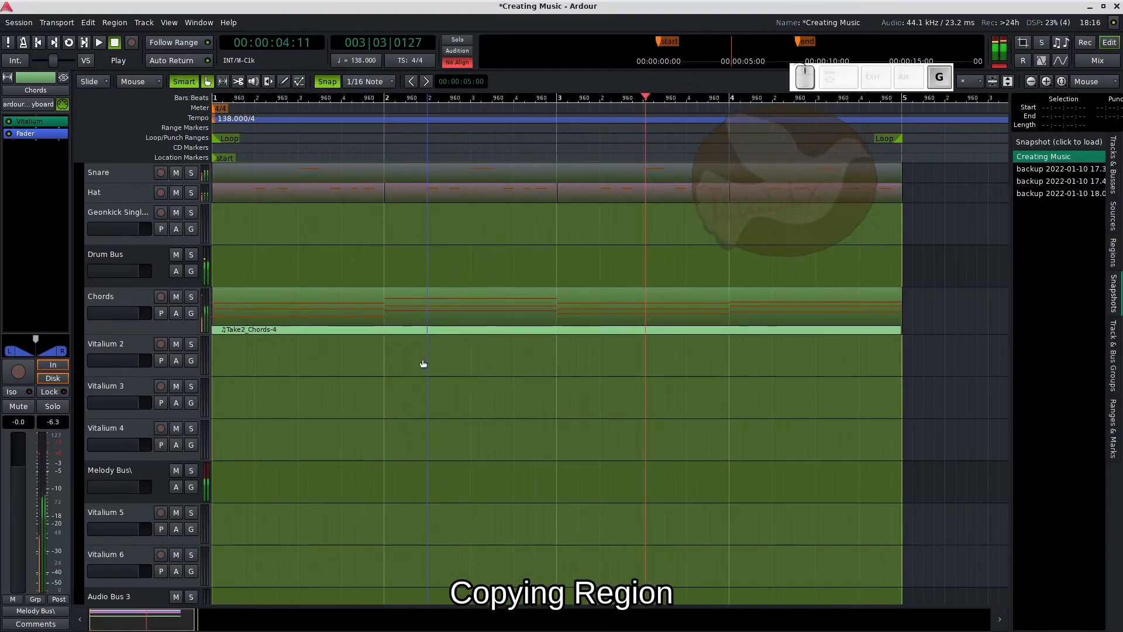
click(457, 328)
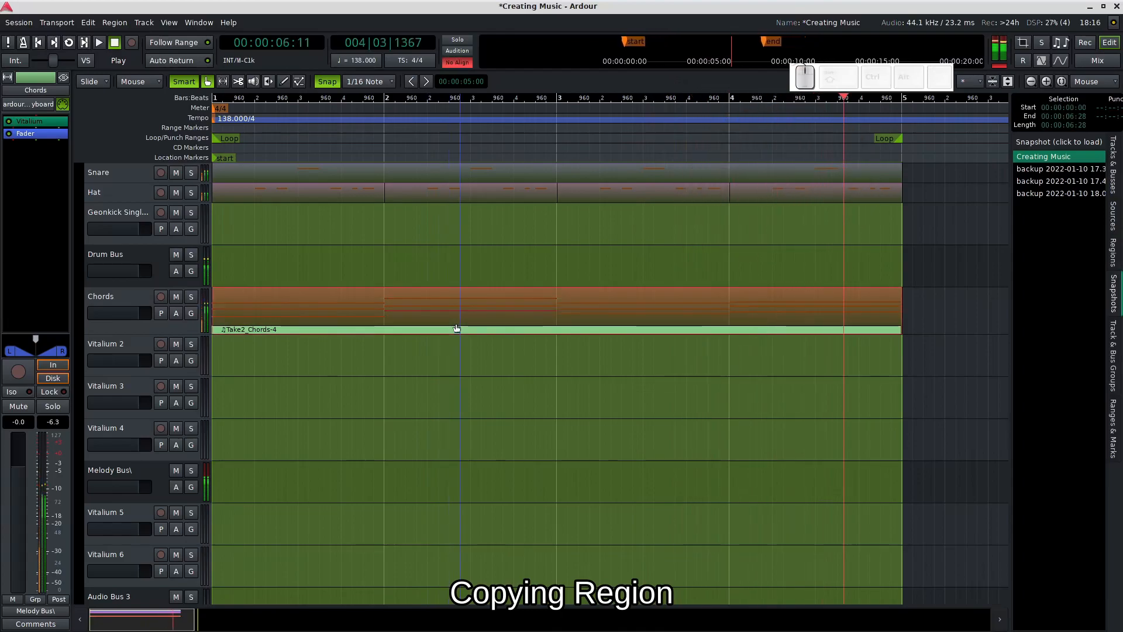
drag(456, 328, 451, 359)
Unlink the copied MIDI region on the Vitalium 2 track from its other copies
right_click(450, 356)
mouse_move(502, 363)
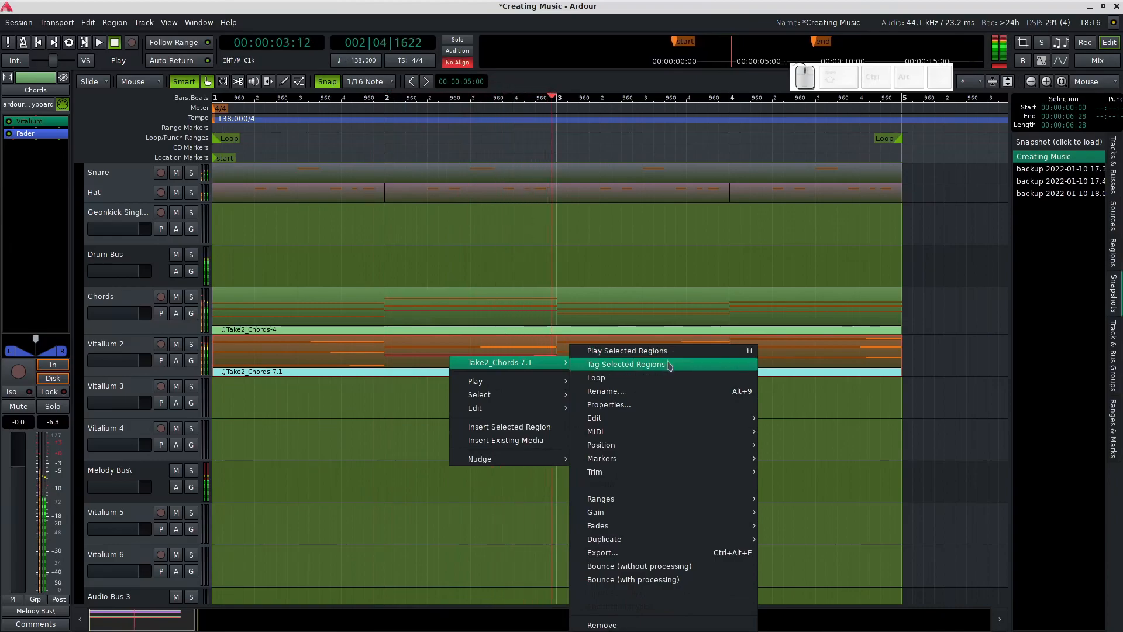
mouse_move(662, 432)
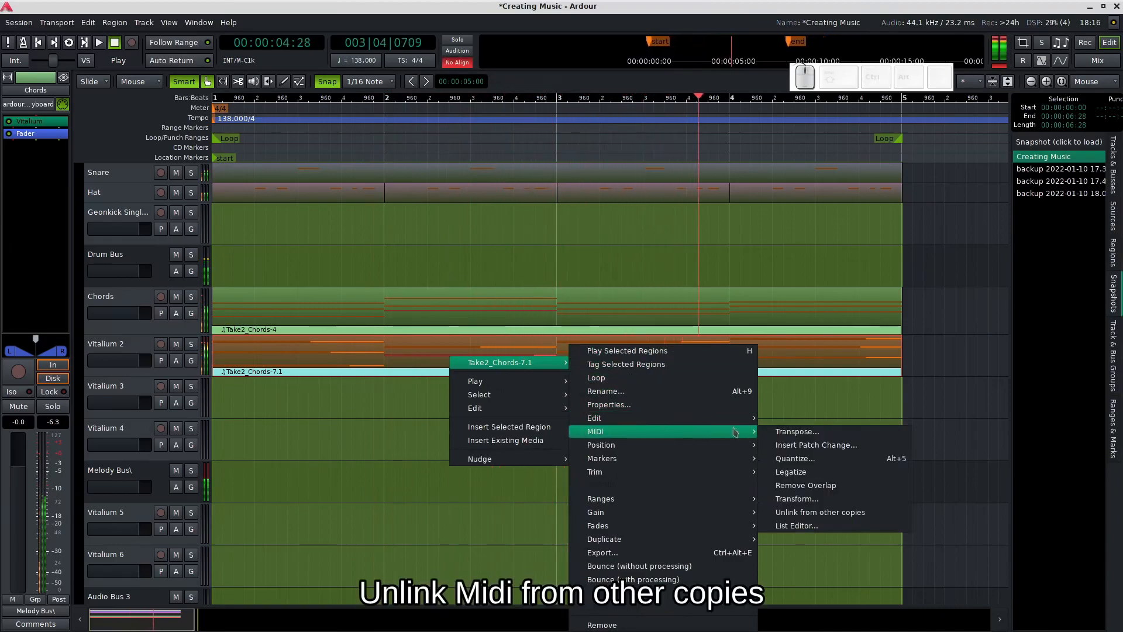
click(810, 513)
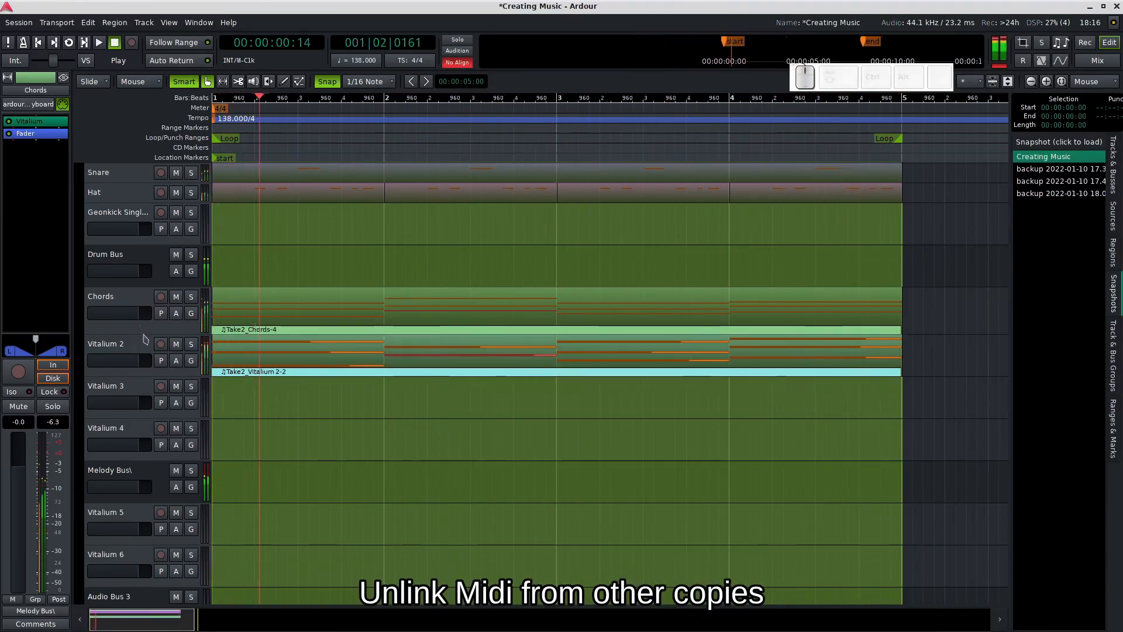
Enlarge the Vitalium 2 track and transpose all notes of its region by 1 octave
drag(143, 329, 138, 307)
drag(124, 350, 124, 496)
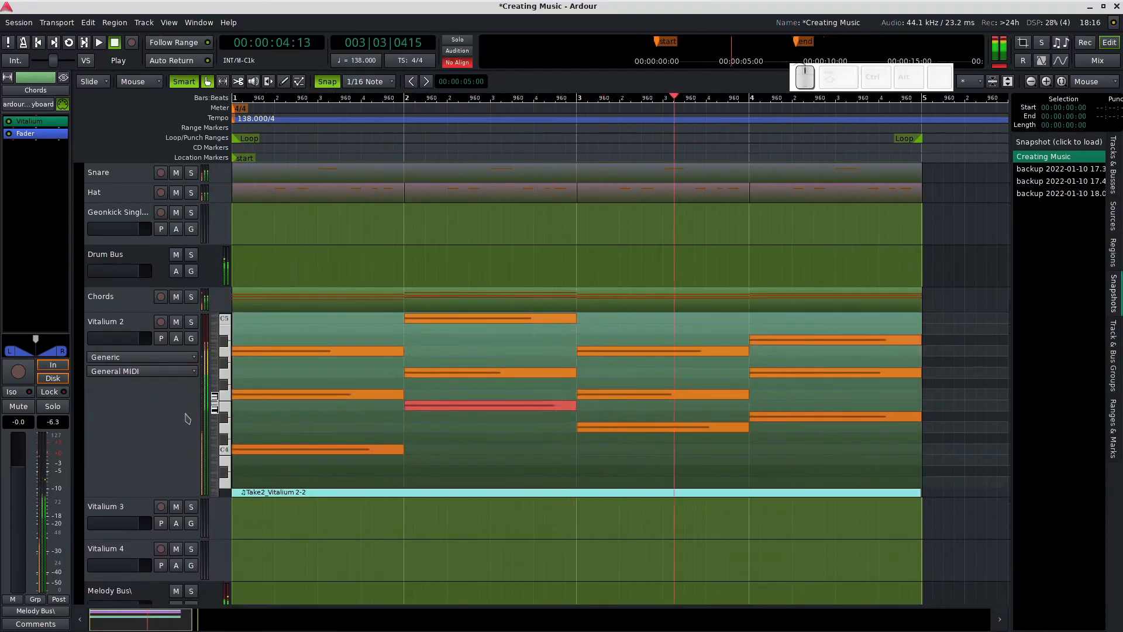
scroll(215, 396, up, 1)
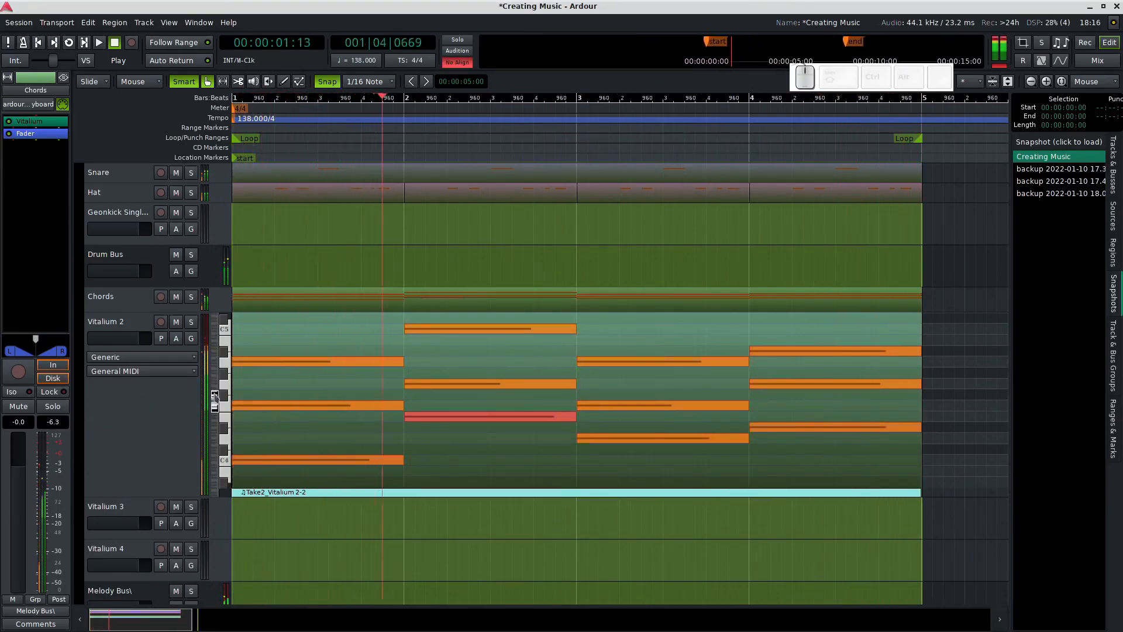
drag(215, 397, 704, 462)
key(e)
right_click(705, 466)
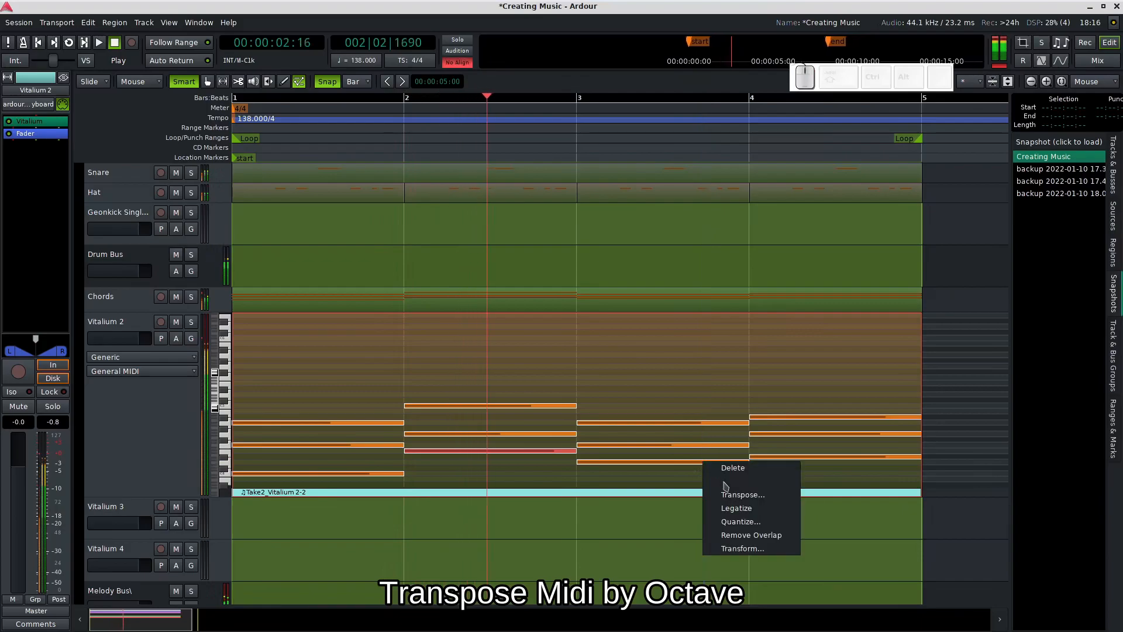
click(740, 495)
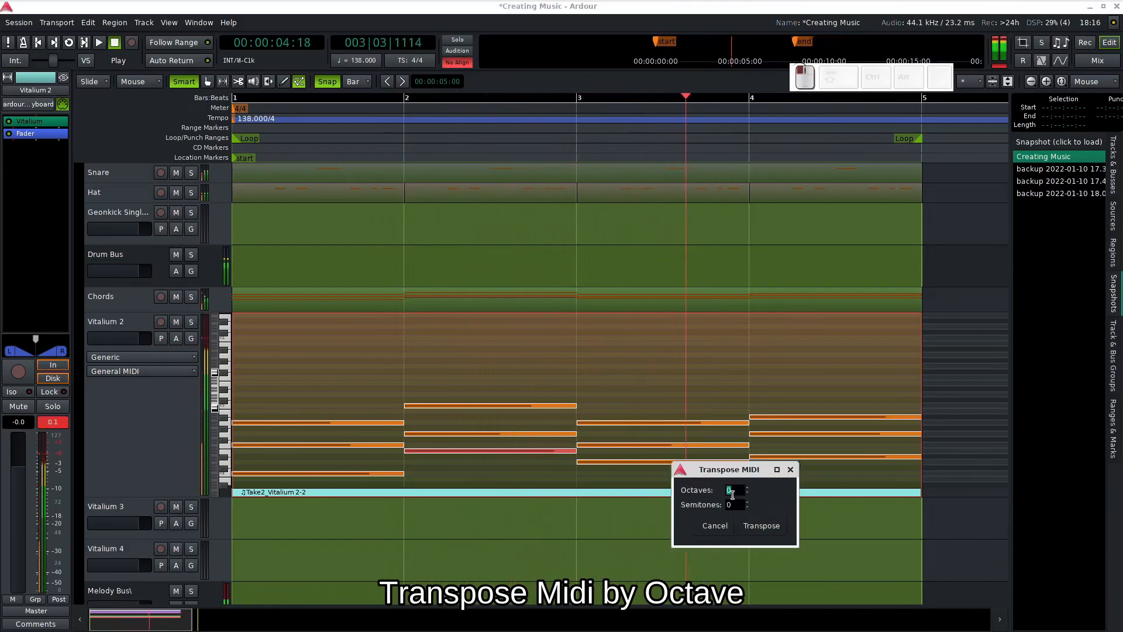
text(1)
click(762, 525)
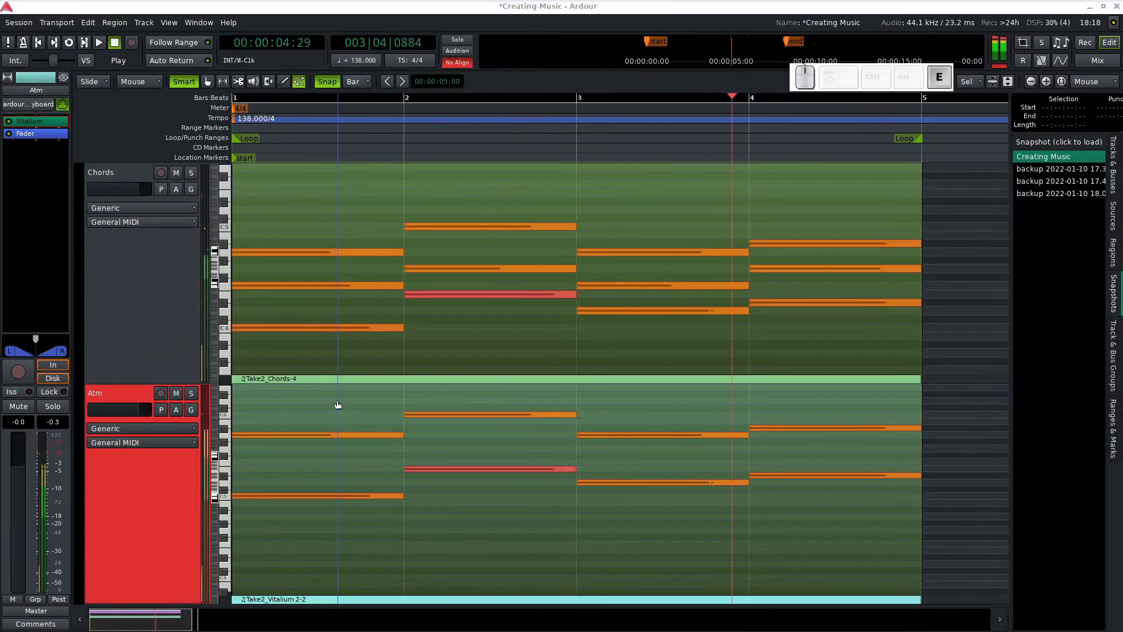
Set the grid to 1/16 Note and shorten the ends of the Atm region's notes to varied lengths
click(337, 399)
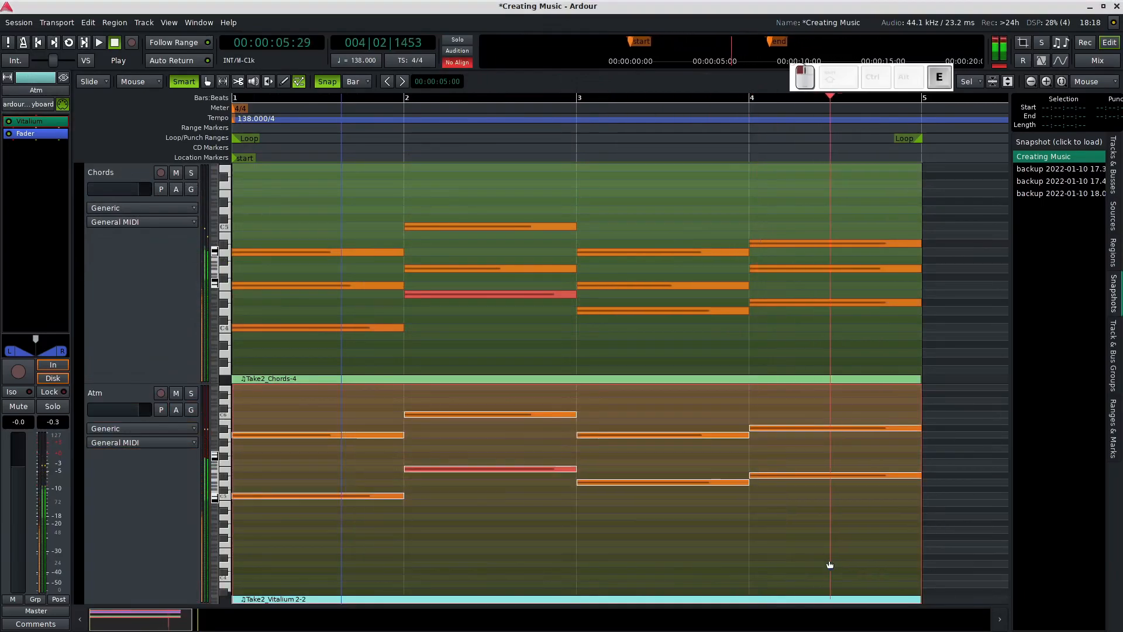
click(357, 81)
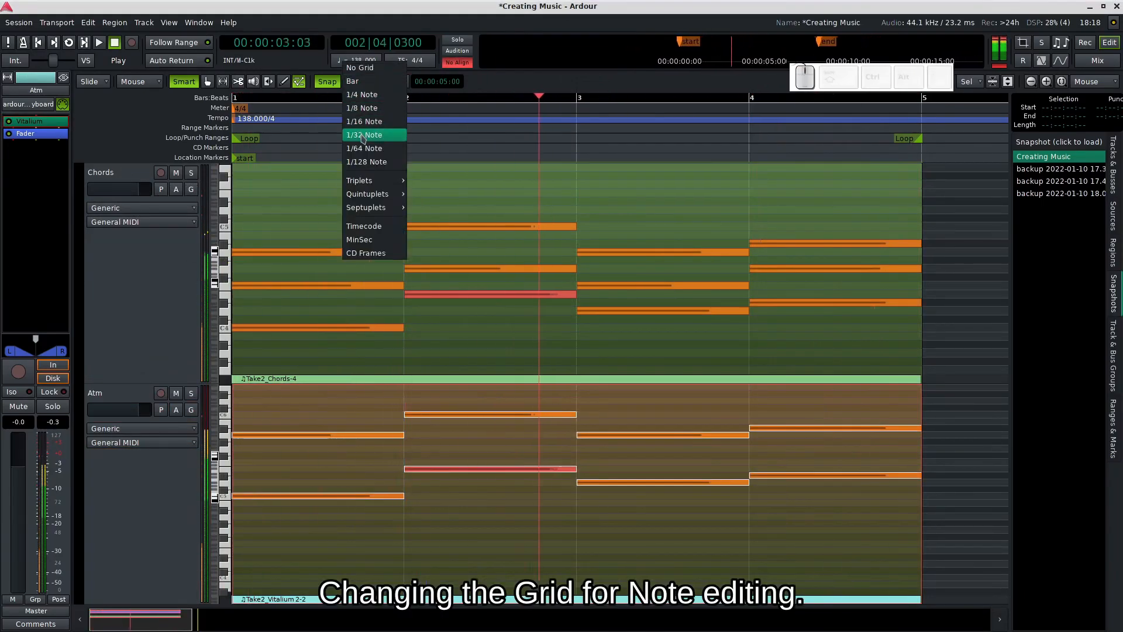
click(363, 127)
drag(404, 436, 383, 497)
drag(500, 414, 553, 414)
drag(672, 482, 738, 487)
drag(846, 428, 909, 430)
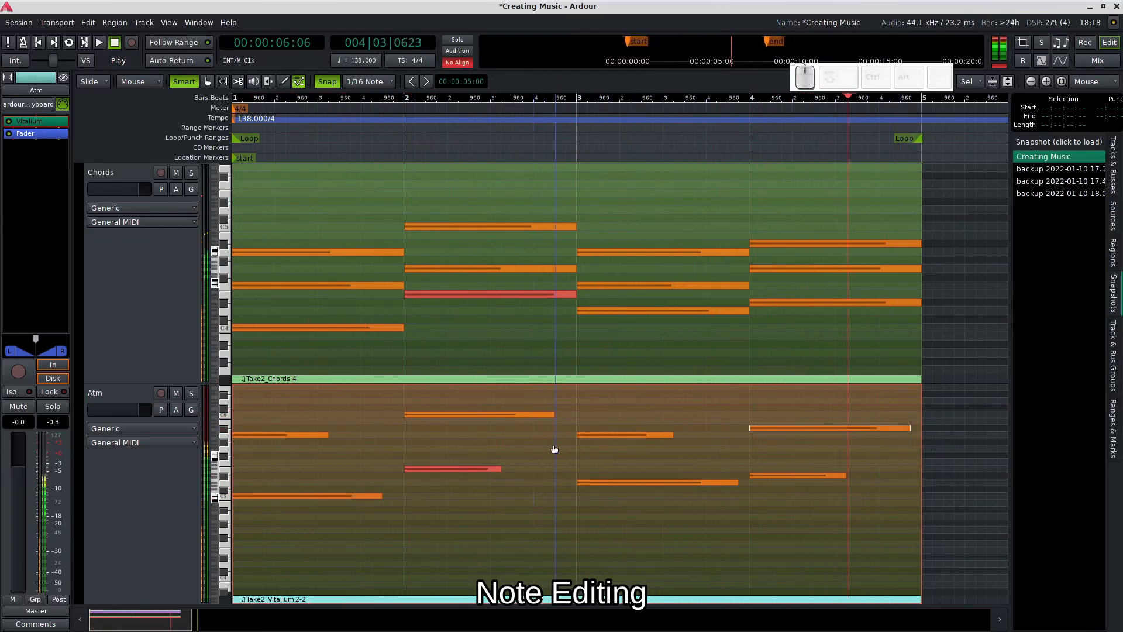
Extend bar 1's lower note and bar 2's upper note in the Atm region by one sixteenth
drag(382, 495, 393, 496)
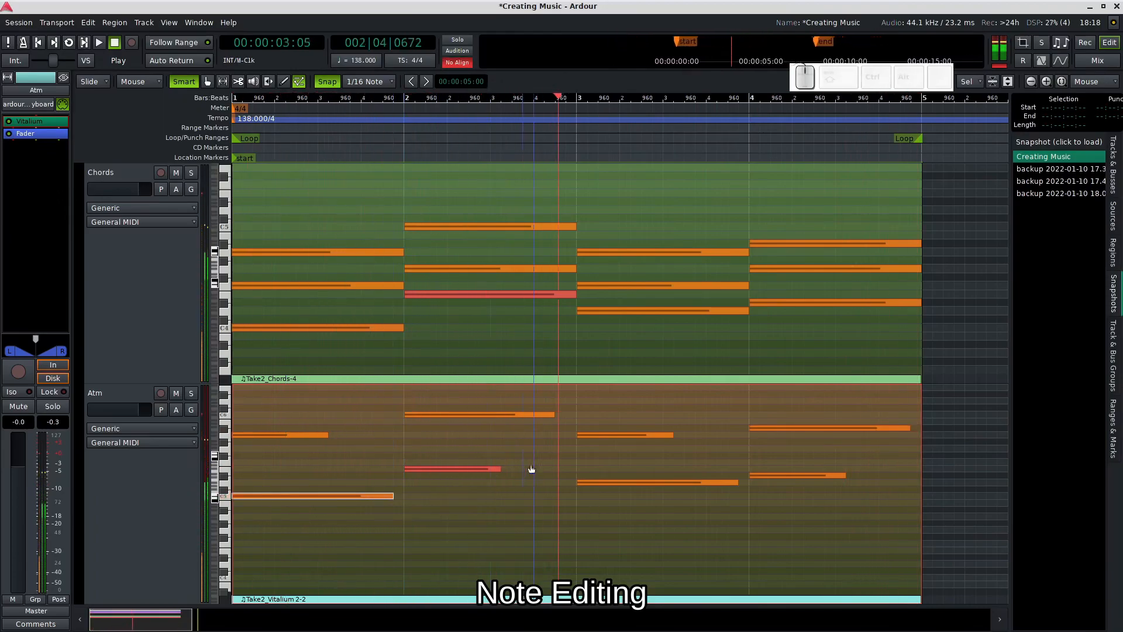
drag(538, 415, 550, 416)
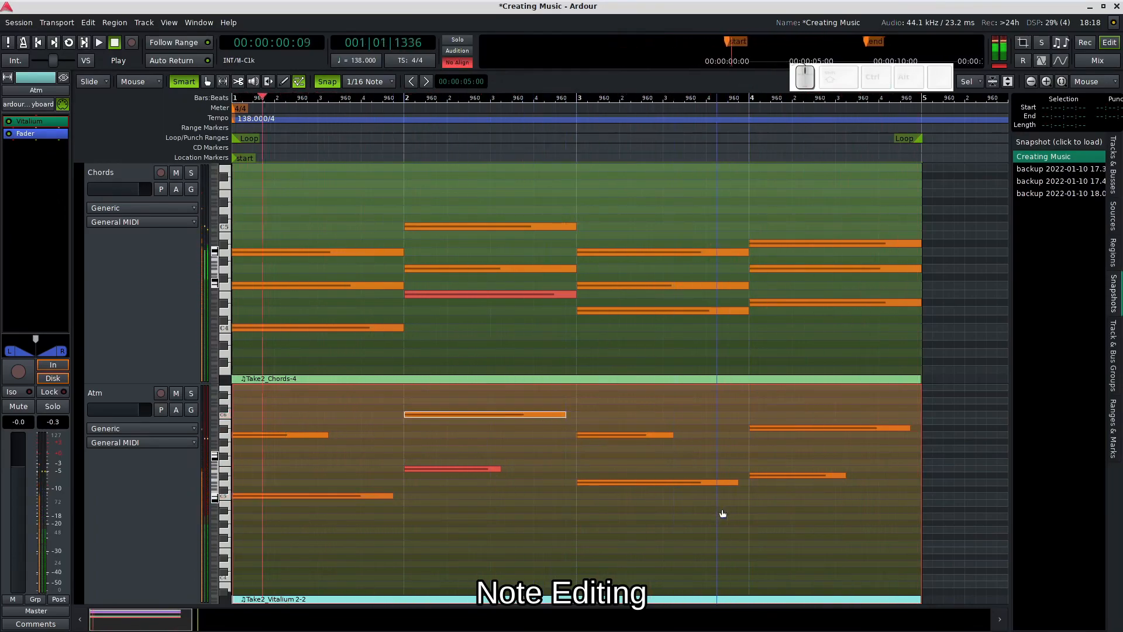
click(189, 487)
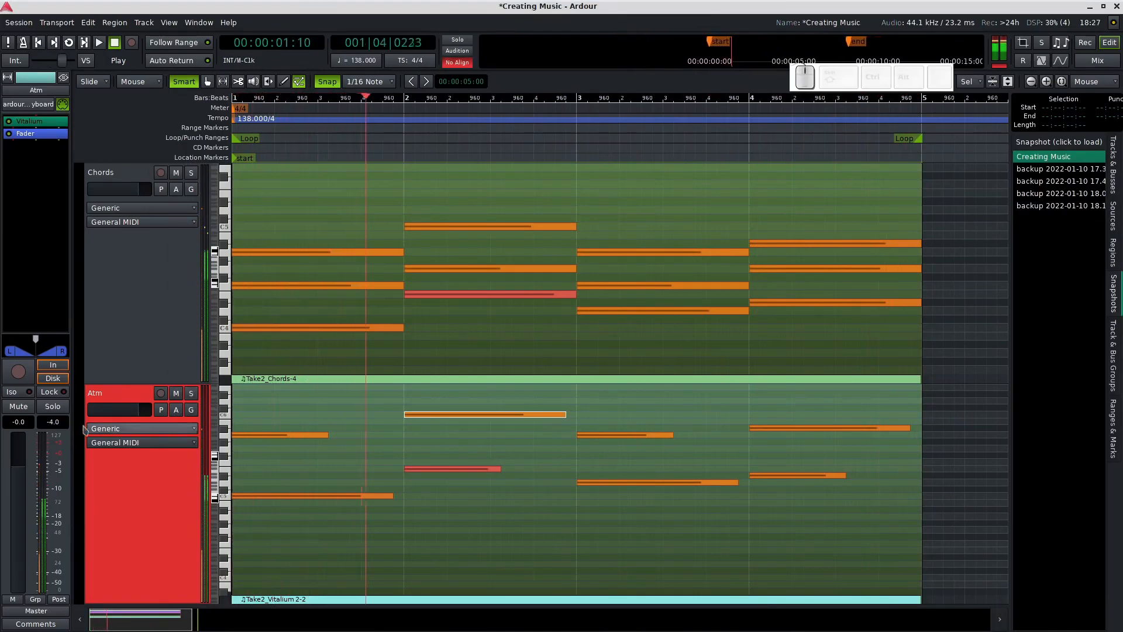
Add the x42-eq - Parametric Equalizer Stereo plugin from the favorites to the Chords track after Vitalium
click(140, 326)
right_click(36, 130)
mouse_move(70, 131)
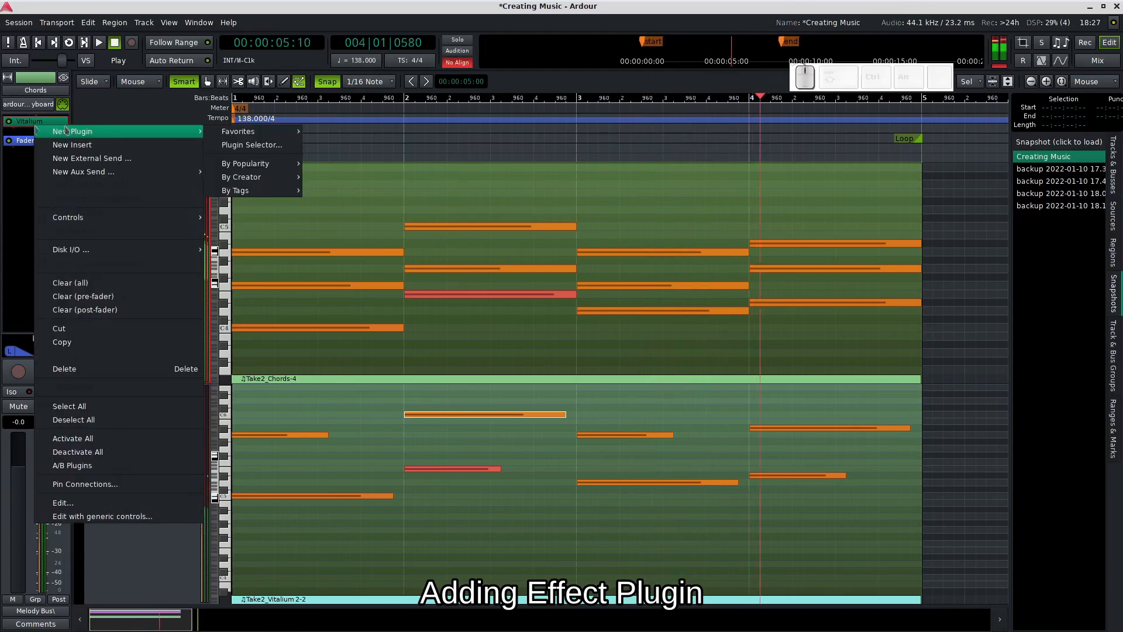
mouse_move(238, 131)
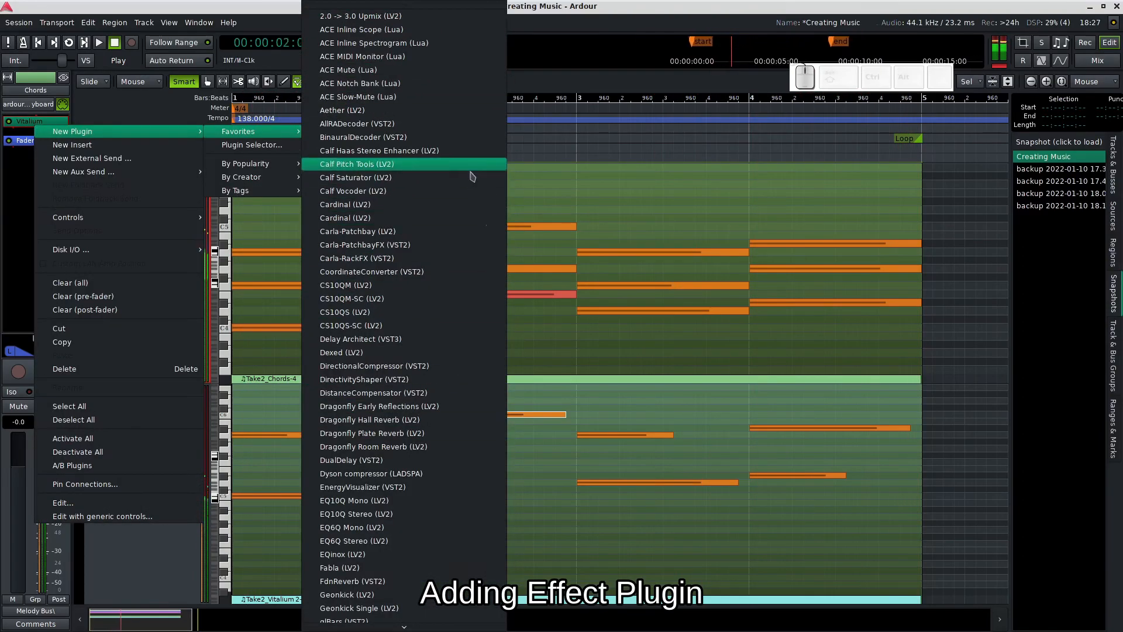
mouse_move(447, 628)
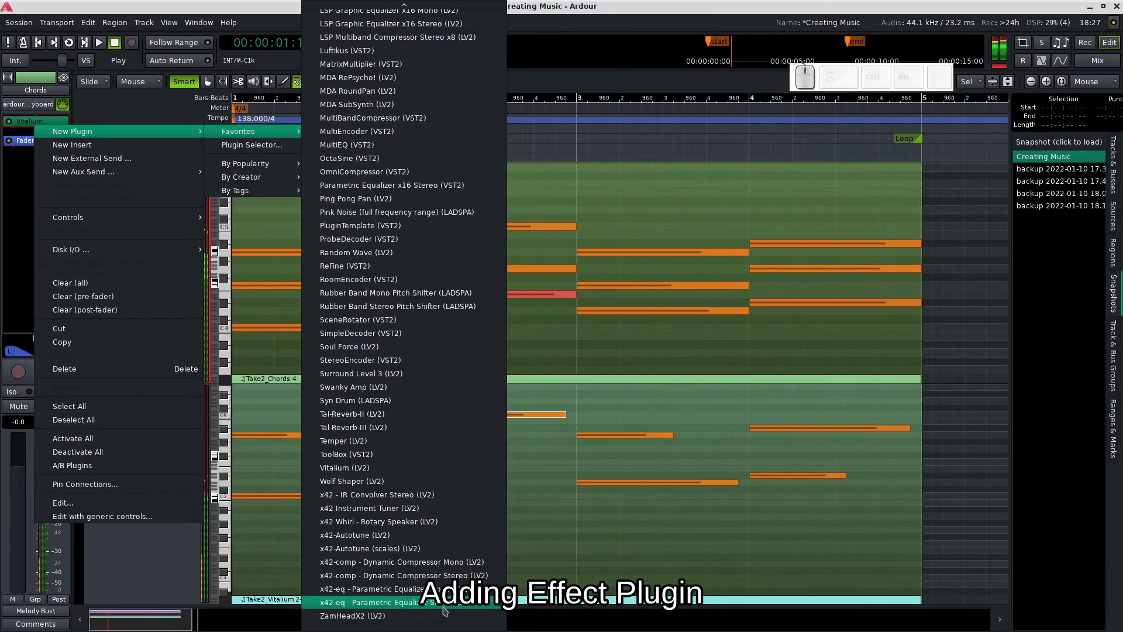
click(444, 602)
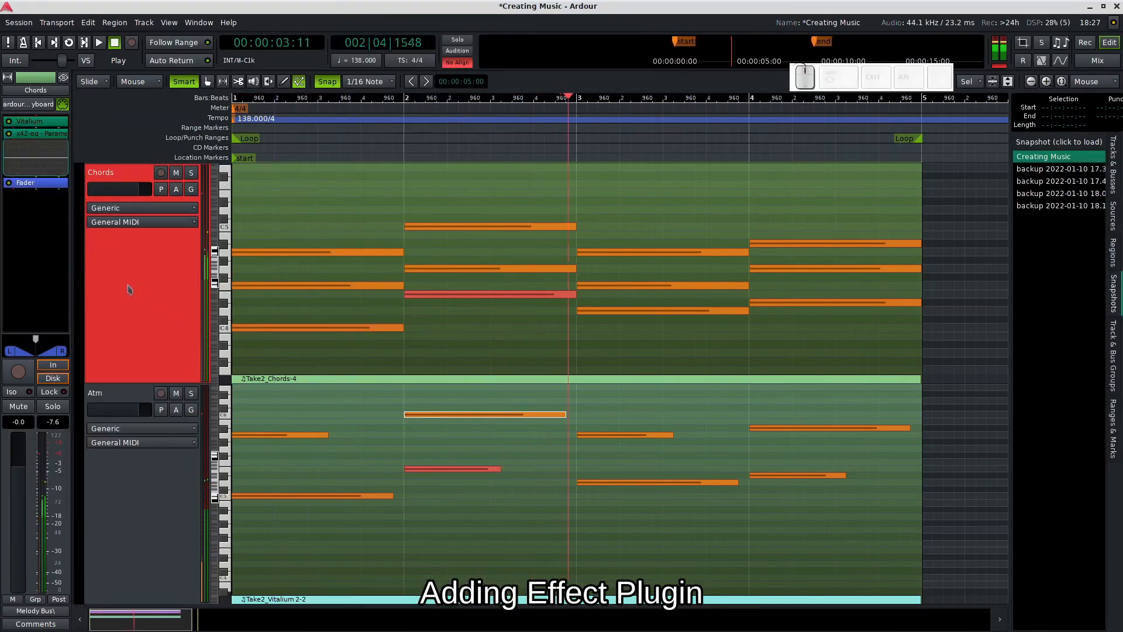
Open the Chords track's x42-eq Parametric Equalizer editor over the timeline
double_click(35, 134)
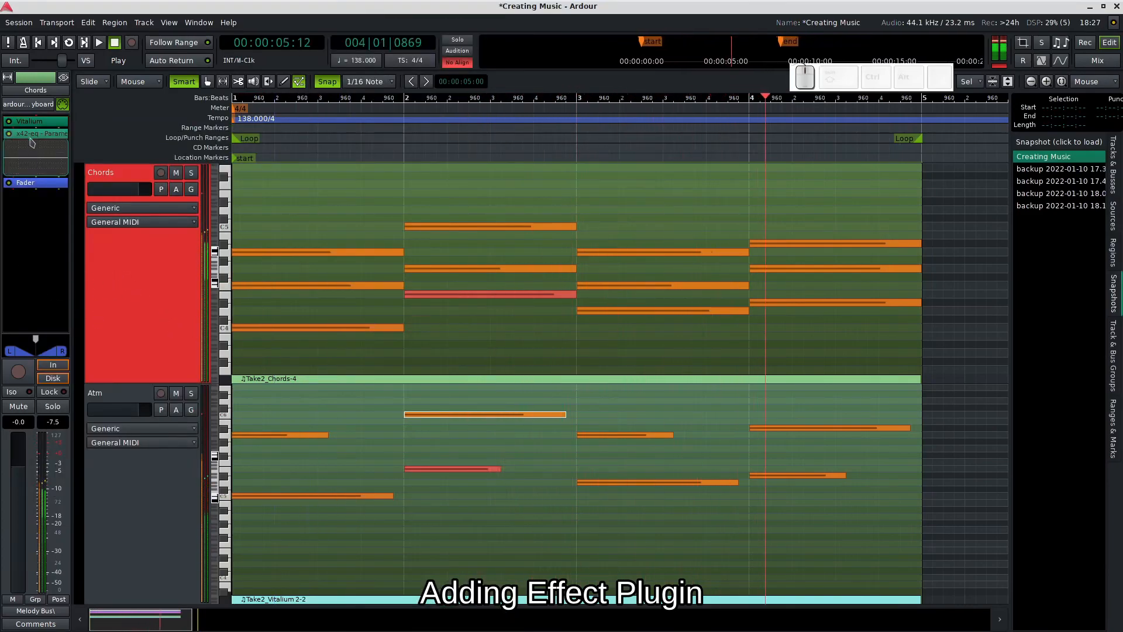
drag(345, 25, 695, 177)
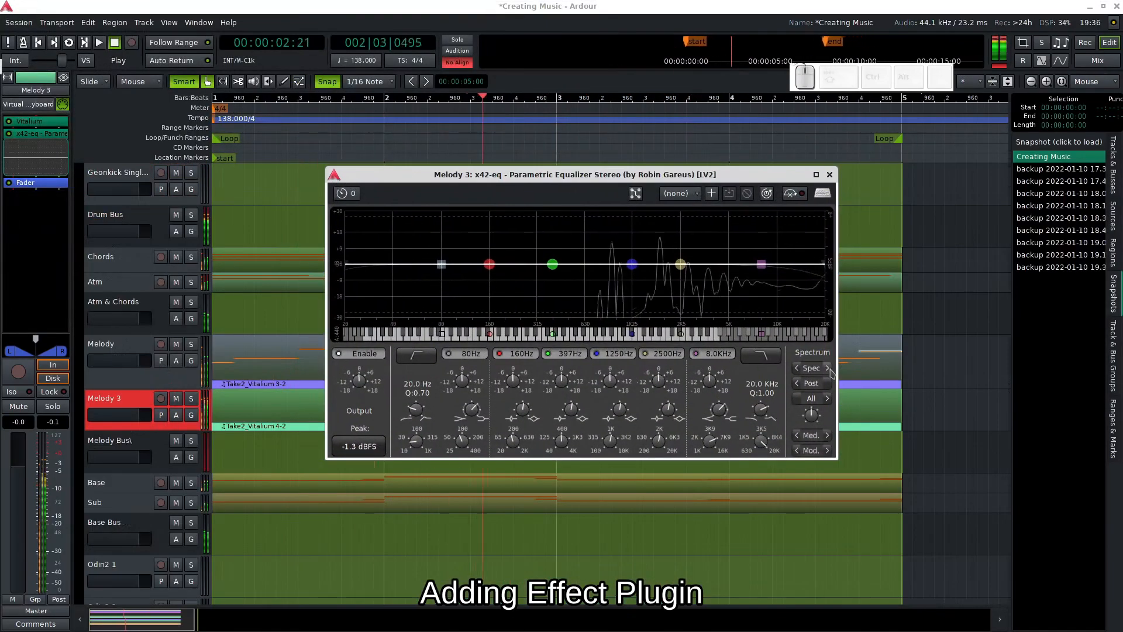
In Melody 3's x42-eq, adjust the spectrum display, enable the high-pass filter, raise its cutoff to the mid frequencies and lower the low-pass cutoff
click(826, 399)
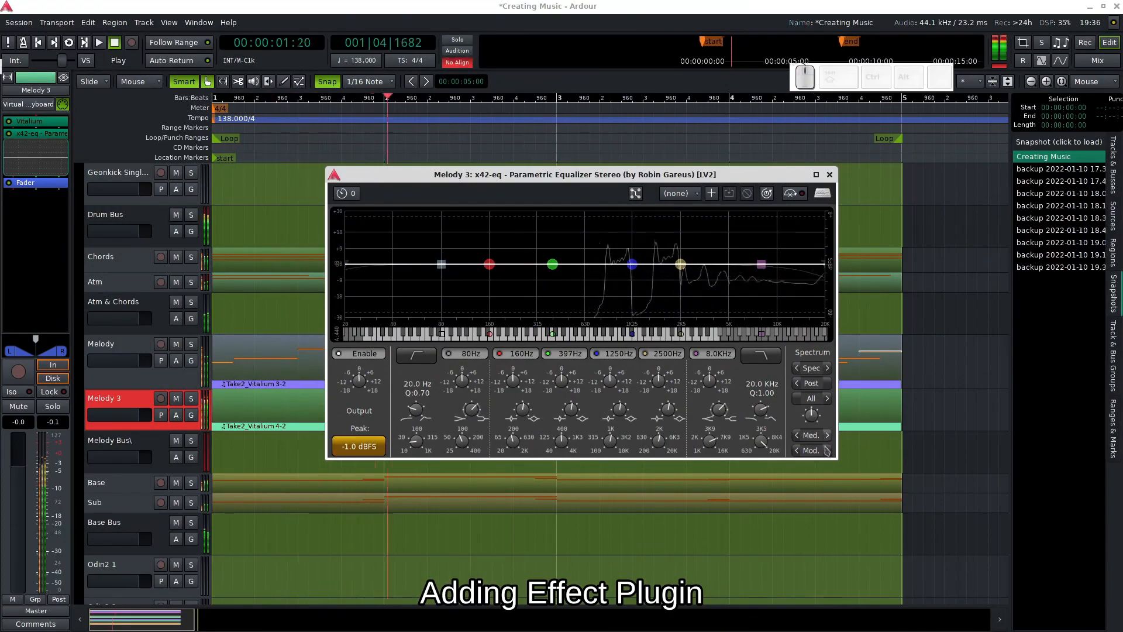
drag(345, 263, 588, 270)
click(423, 358)
drag(825, 264, 755, 273)
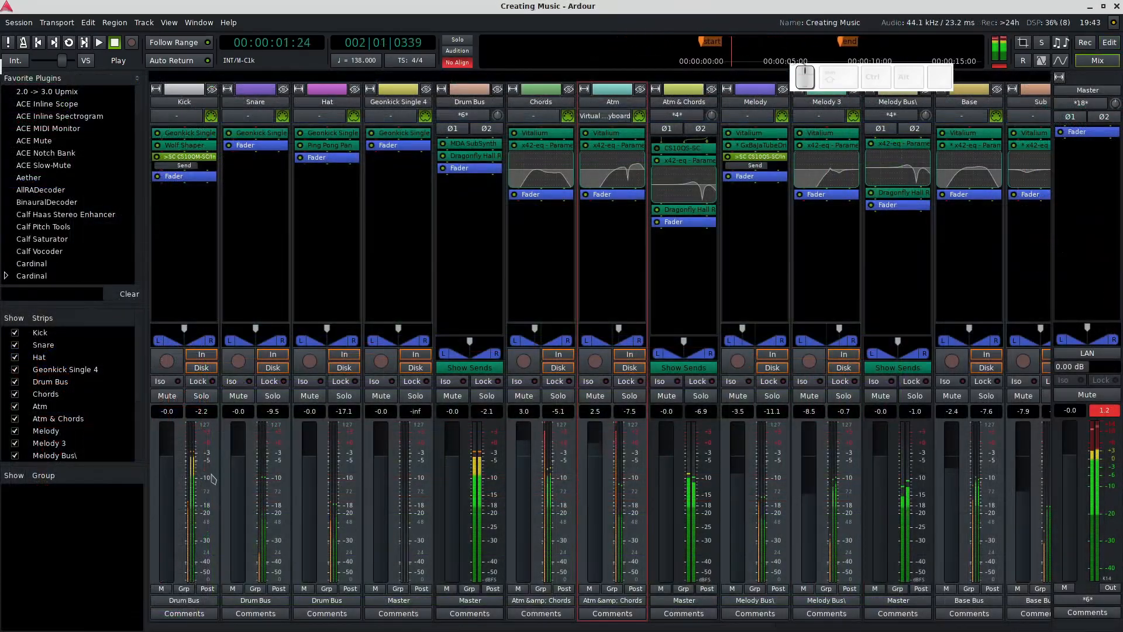
Stop playback and pull the Kick, Snare, Hat, Chords and Atm faders all the way down
key(space)
drag(169, 464, 165, 621)
drag(238, 464, 246, 603)
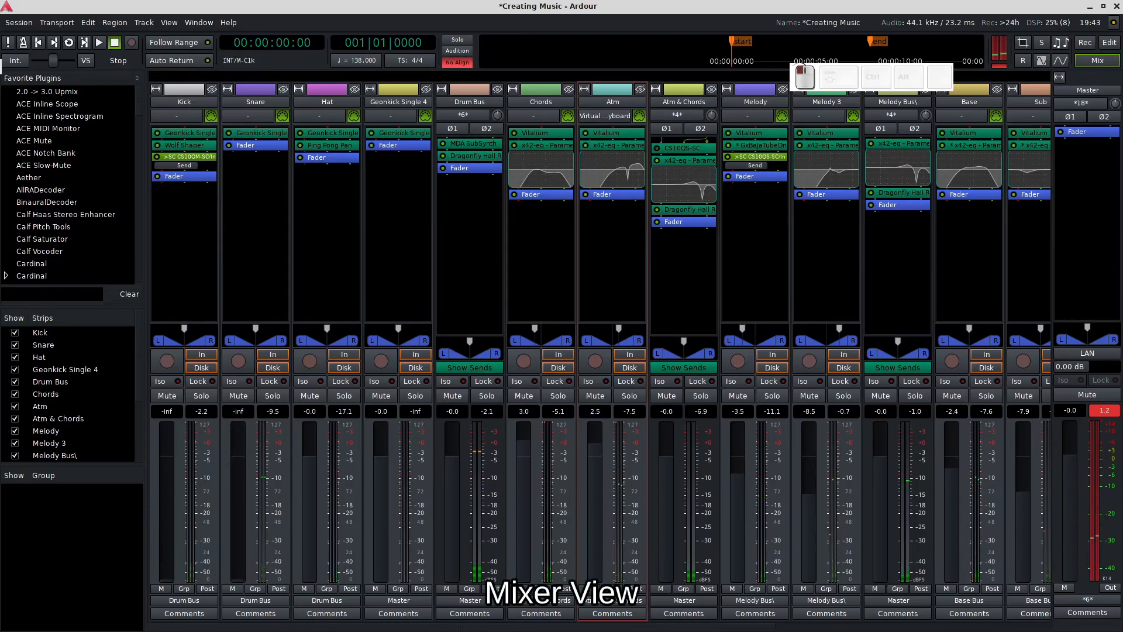
drag(310, 463, 287, 628)
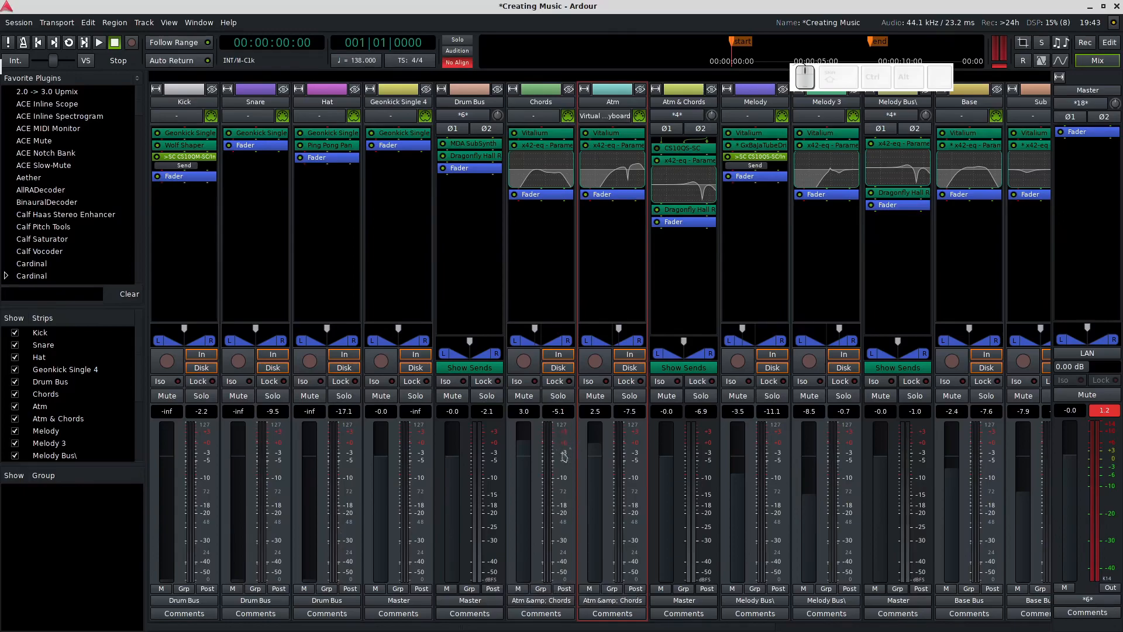
drag(527, 465, 525, 585)
drag(595, 447, 595, 585)
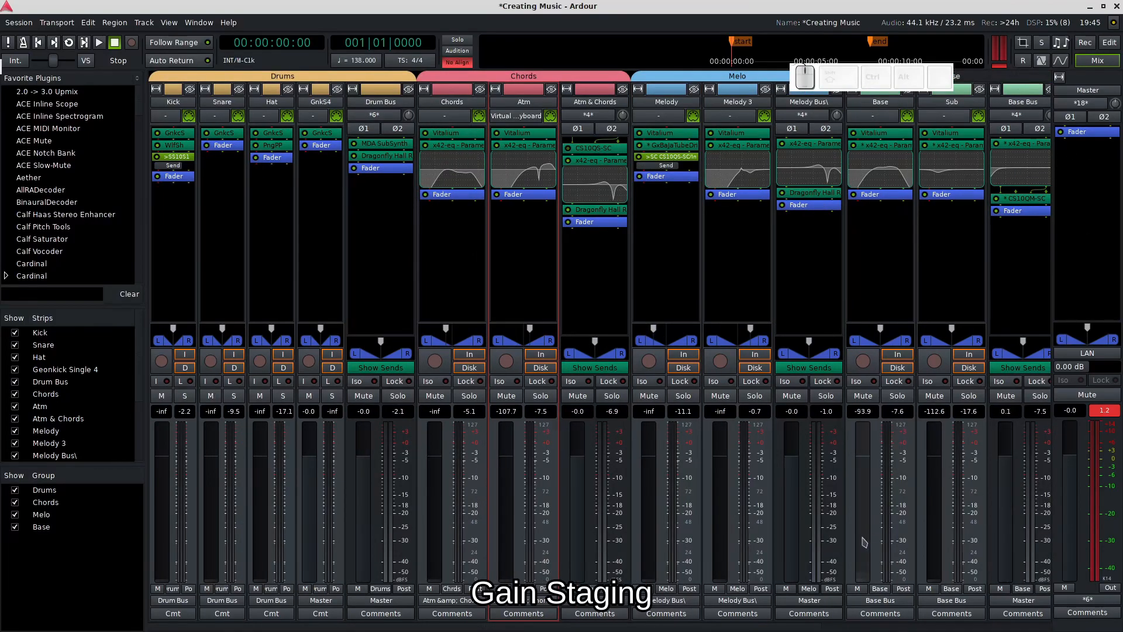
Start playback and set the Base fader to -18.4 dB and the Sub fader to -22.4 dB
drag(858, 483, 859, 544)
key(space)
drag(934, 576, 935, 539)
click(860, 544)
drag(931, 560, 931, 556)
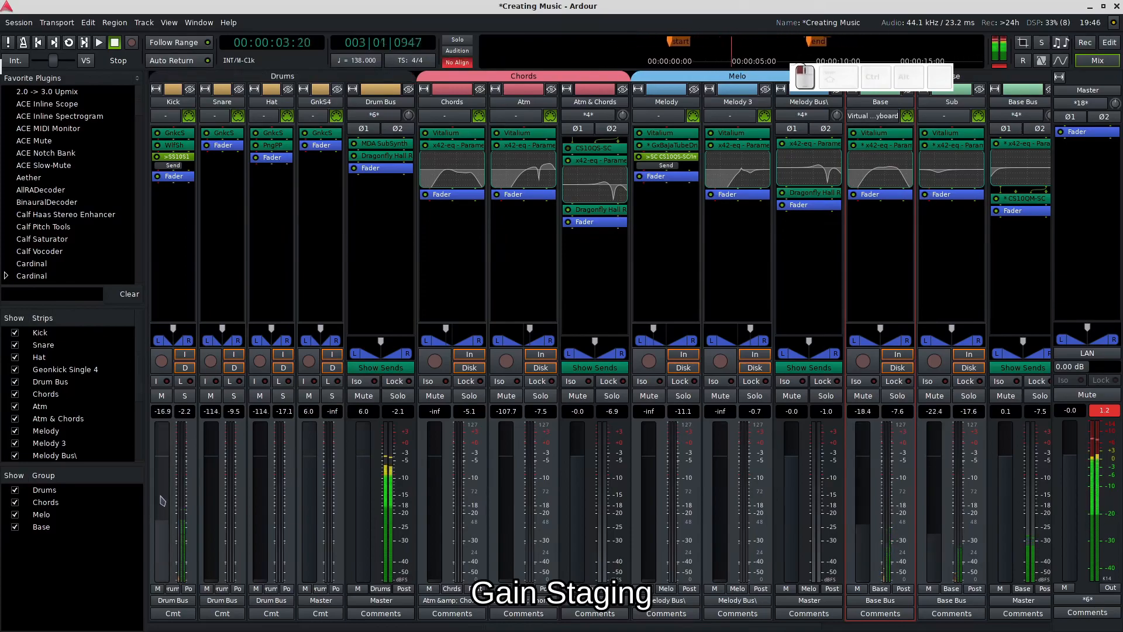
Set the fader levels to -17.3 dB for Kick, -13.6 dB for Snare, -17.7 dB for Hat and -0.2 dB for Drum Bus
drag(210, 535, 208, 465)
drag(257, 525, 253, 465)
drag(360, 470, 361, 504)
drag(161, 532, 161, 534)
Deactivate the Chords group and set the Chords fader to -14.0 dB, Atm to -11.7 dB and Atm & Chords to 0.1 dB
drag(432, 510, 431, 506)
click(499, 76)
drag(571, 454, 573, 492)
drag(433, 486, 430, 461)
drag(507, 513, 496, 433)
Deactivate the Melo group, set Melody to -11.0 dB, Melody 3 to -23.0 dB and Melody Bus to 0.1 dB, and save the session
drag(795, 456, 794, 453)
click(696, 76)
drag(650, 563, 647, 483)
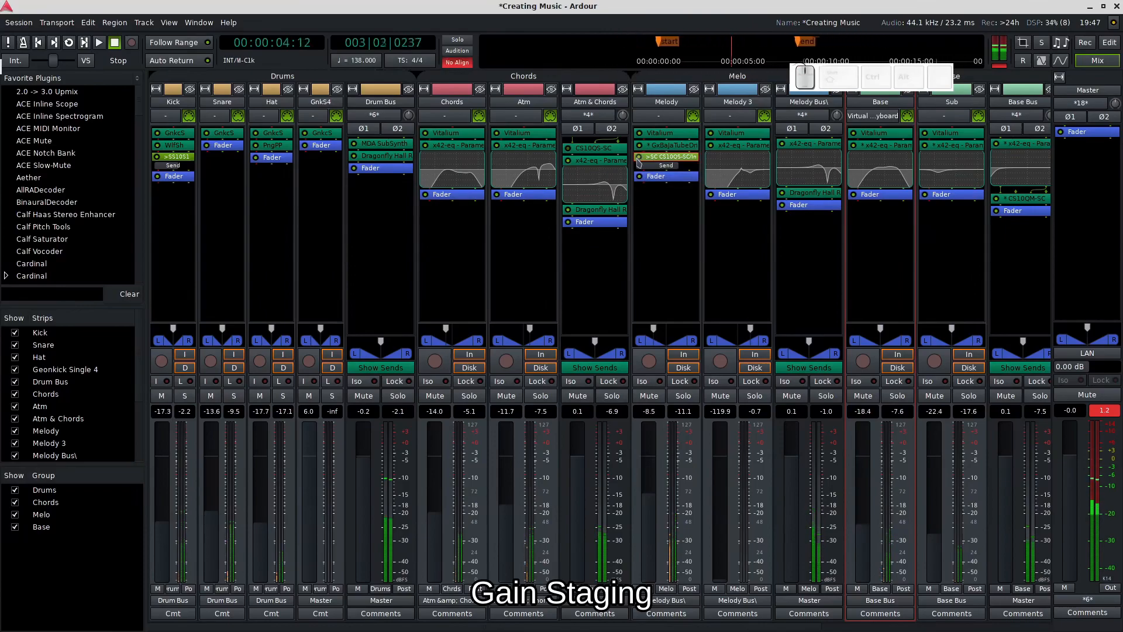
drag(723, 562, 723, 555)
drag(649, 525, 650, 534)
drag(719, 533, 711, 496)
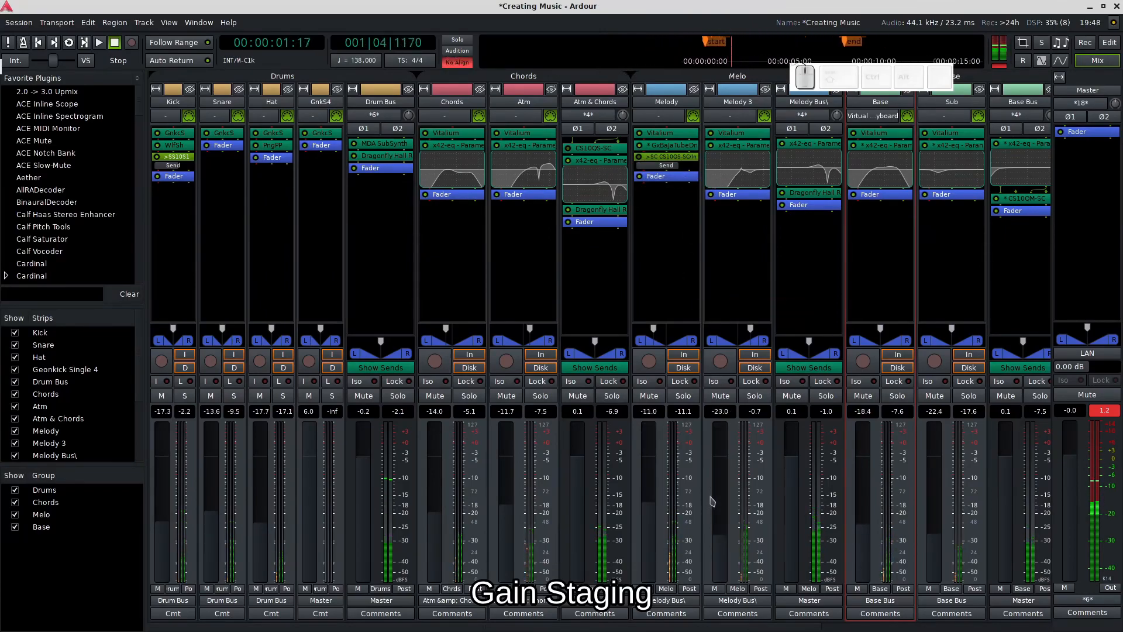
key(Home)
key(ctrl+s)
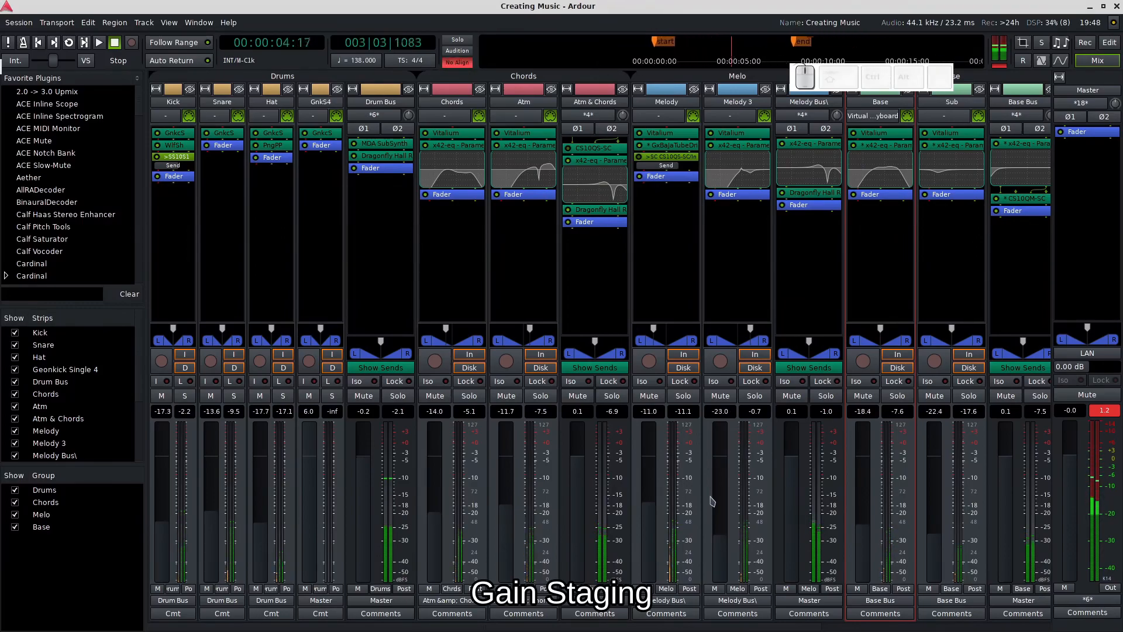
Raise the Melody Bus to 2.7 dB, Chords to -10.9 dB and Atm to -10.6 dB, and reset the Master peak reading
drag(791, 506, 790, 490)
drag(792, 494, 792, 494)
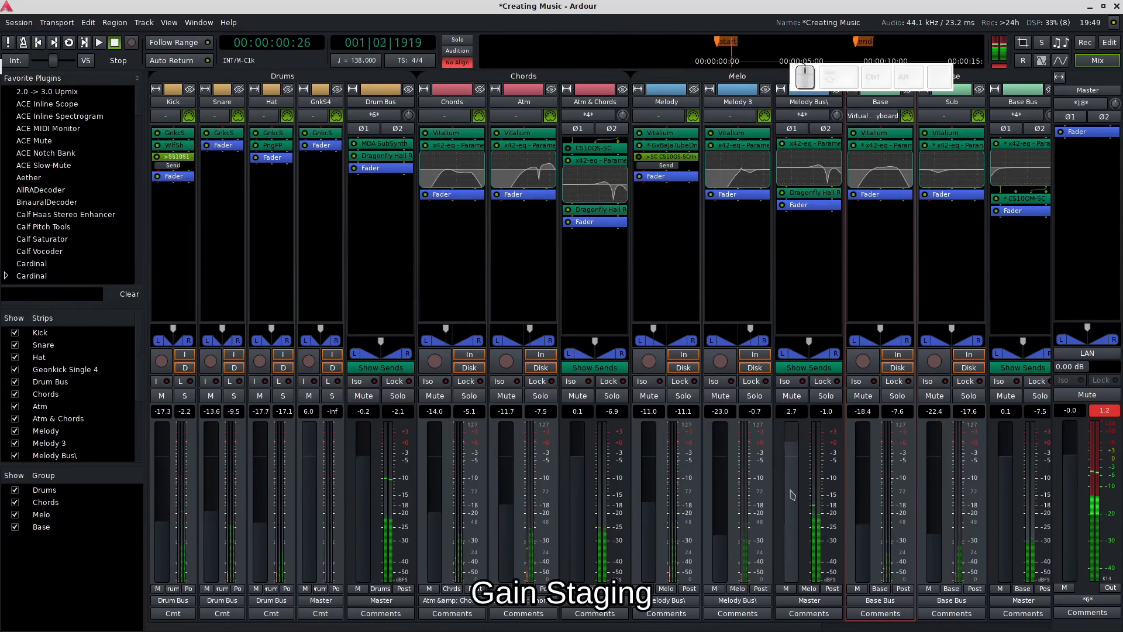
drag(441, 521, 441, 515)
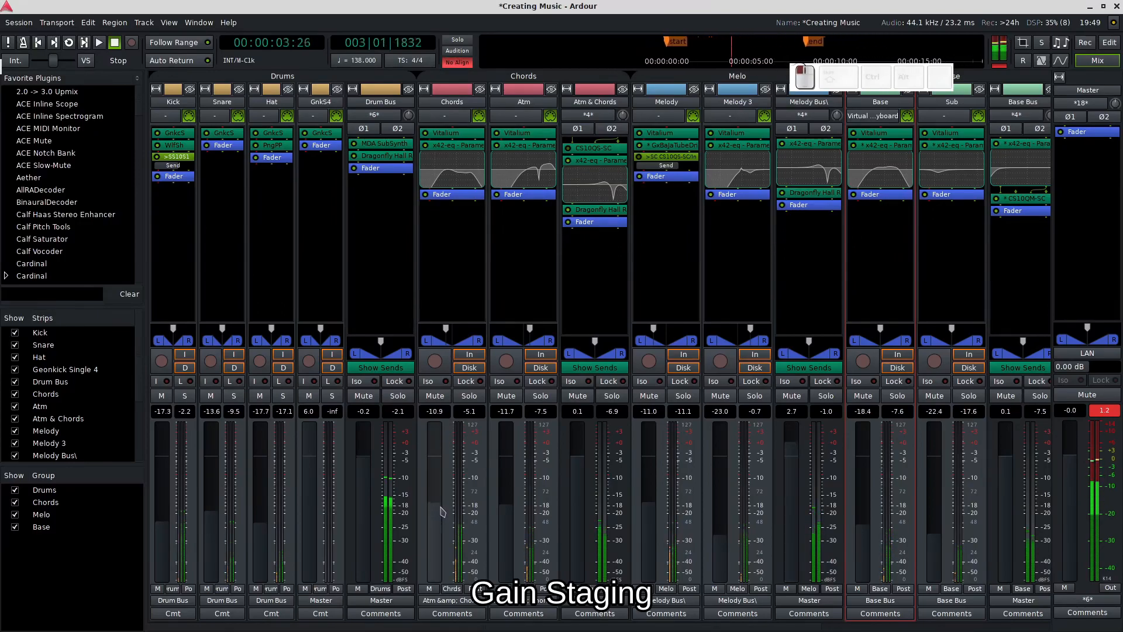
drag(441, 512, 507, 507)
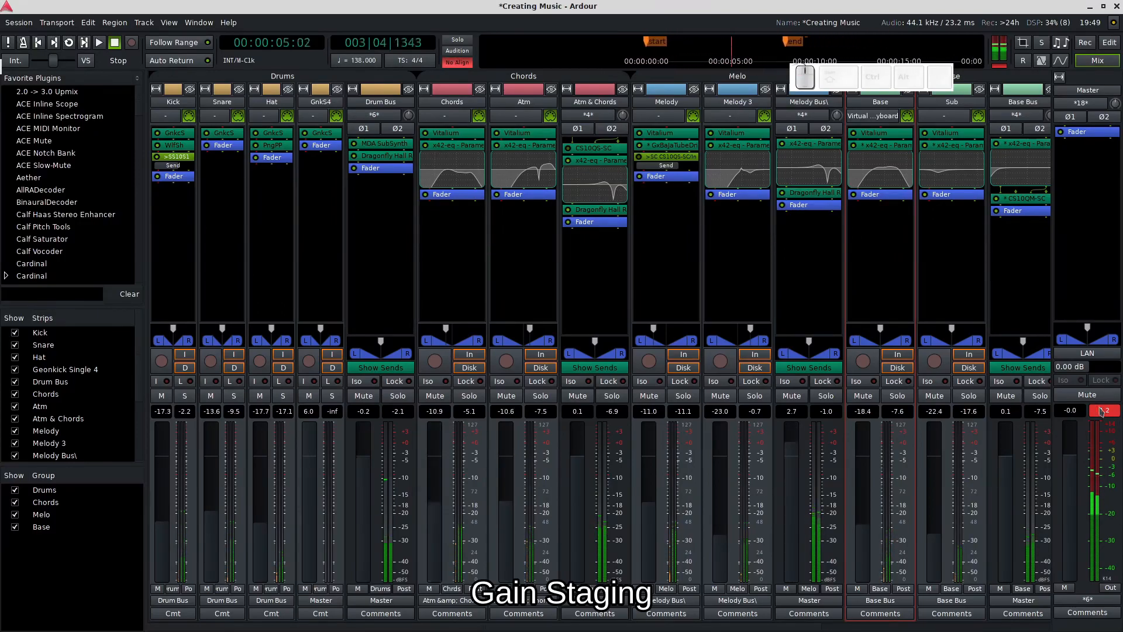
click(1102, 412)
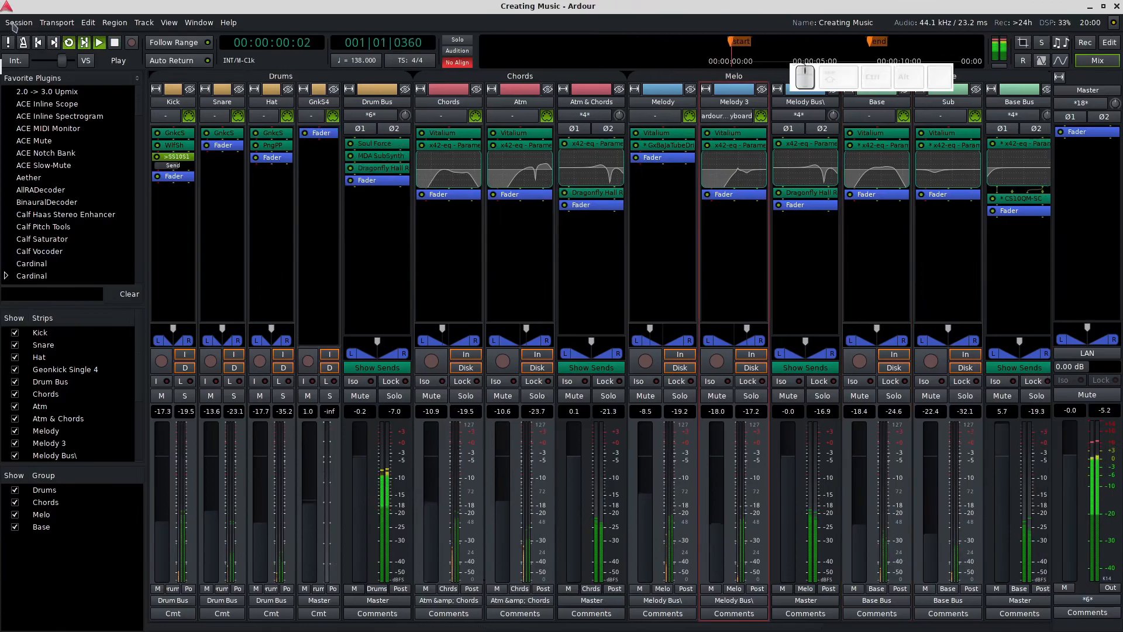
Open the session metadata for editing and enter Creating Song as the track title
click(18, 22)
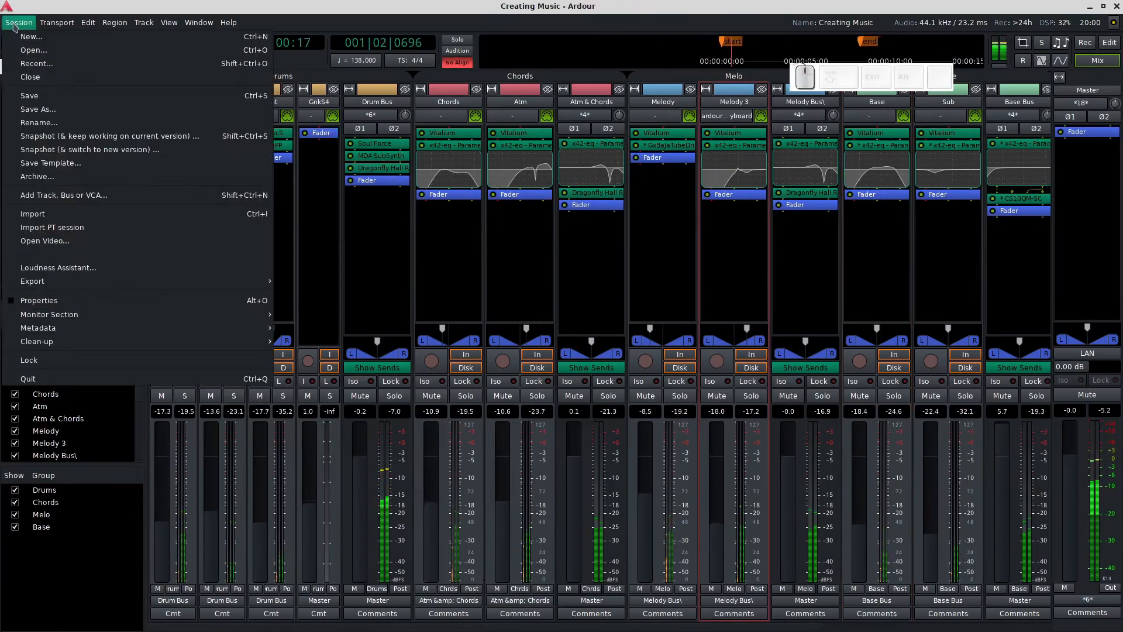
mouse_move(82, 283)
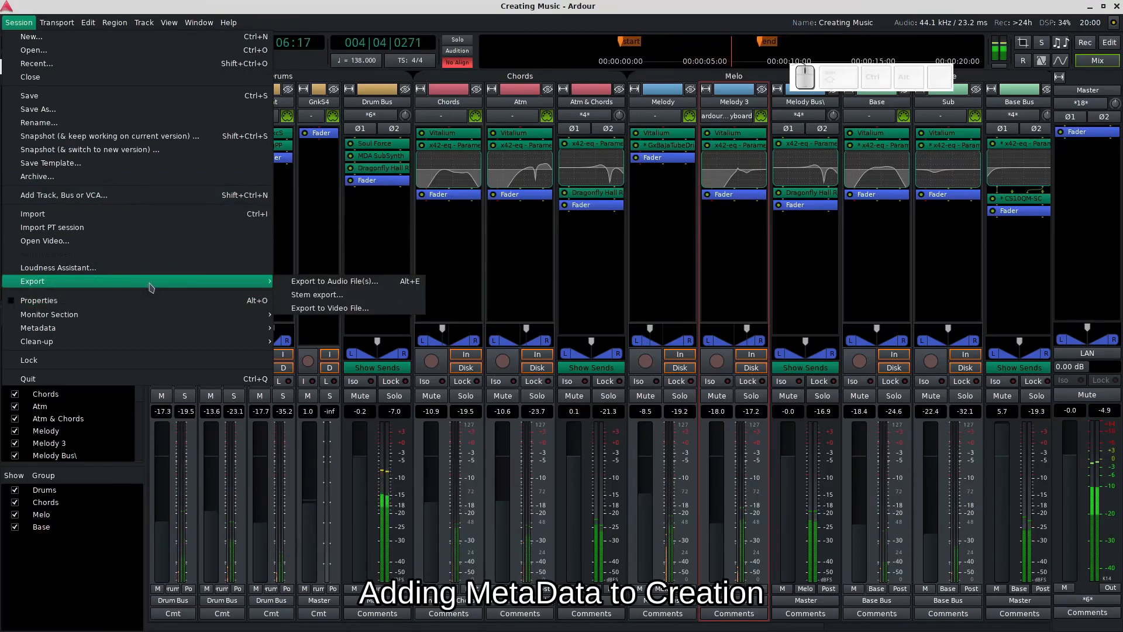
mouse_move(164, 331)
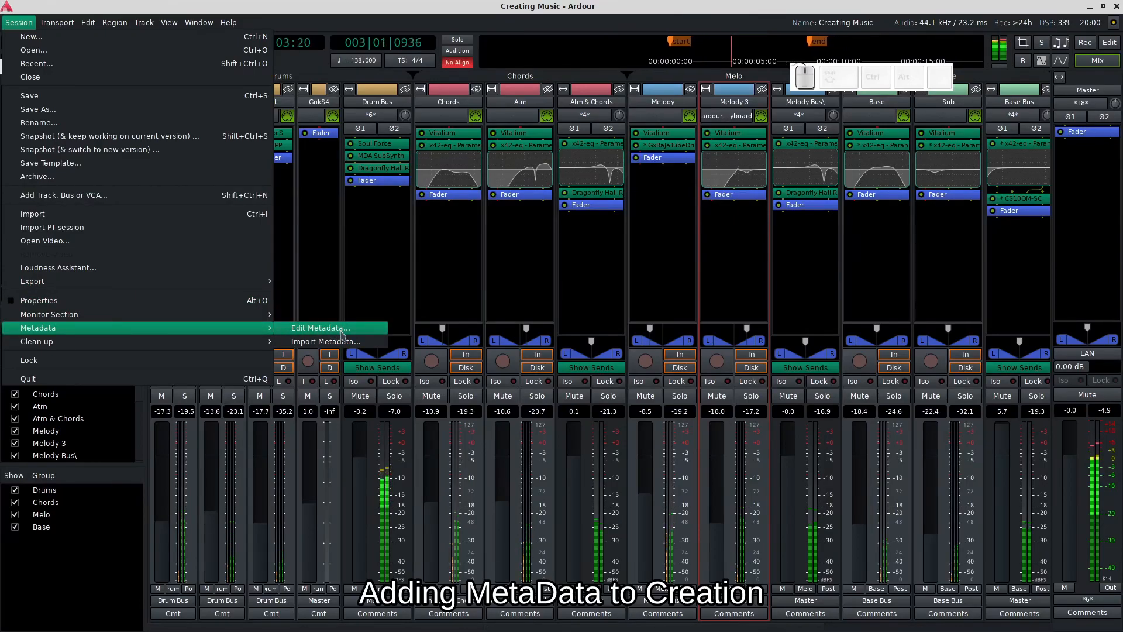
click(320, 328)
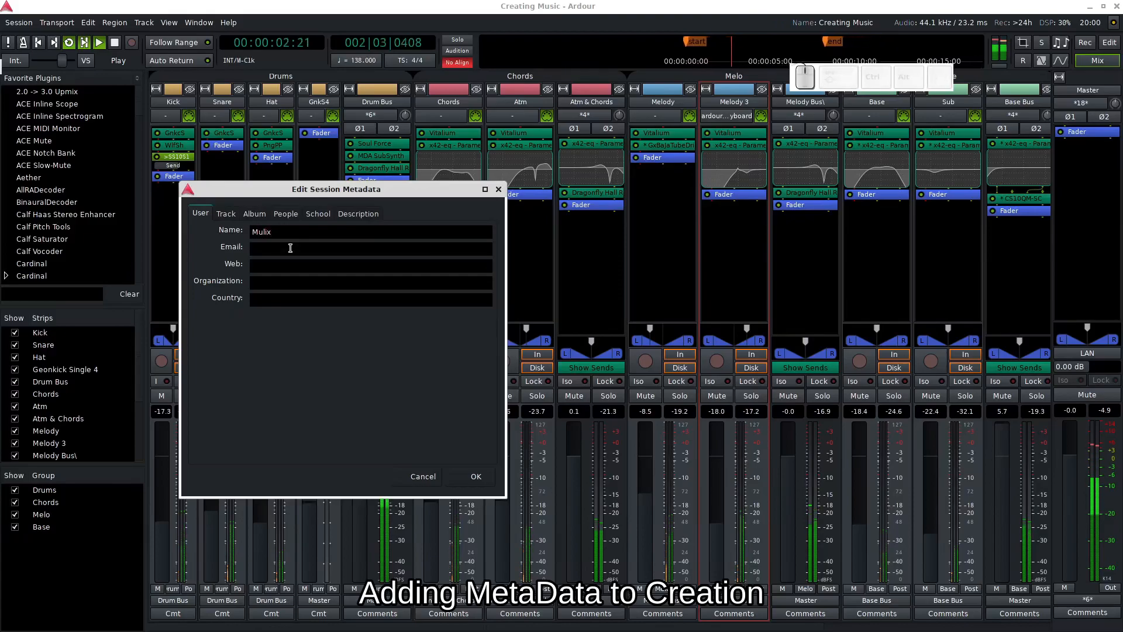
click(226, 213)
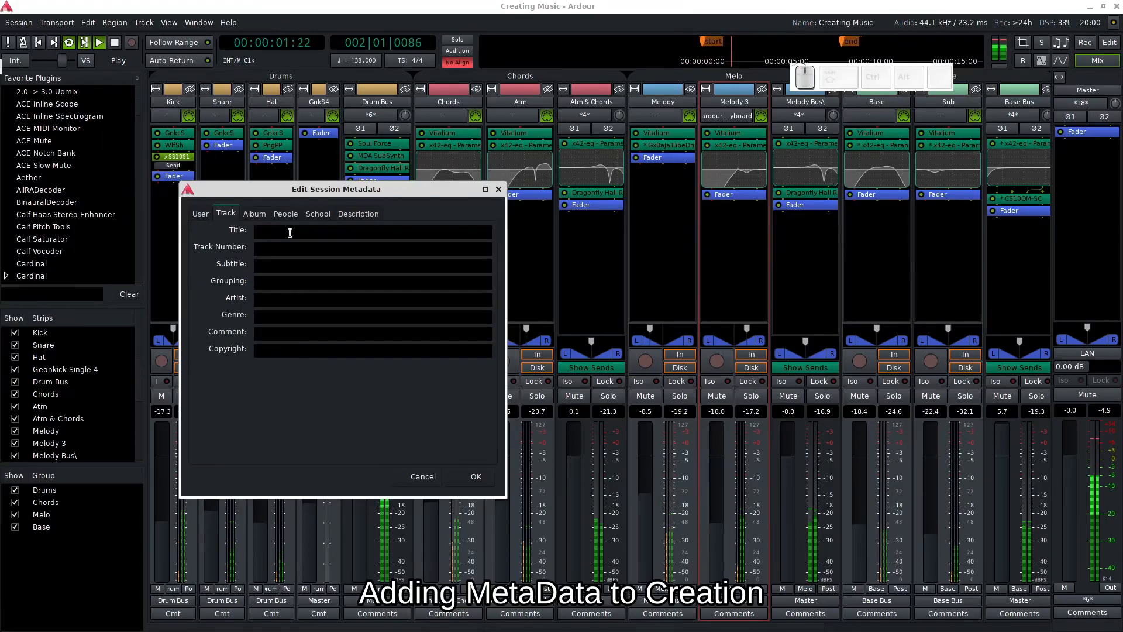
text(Creating)
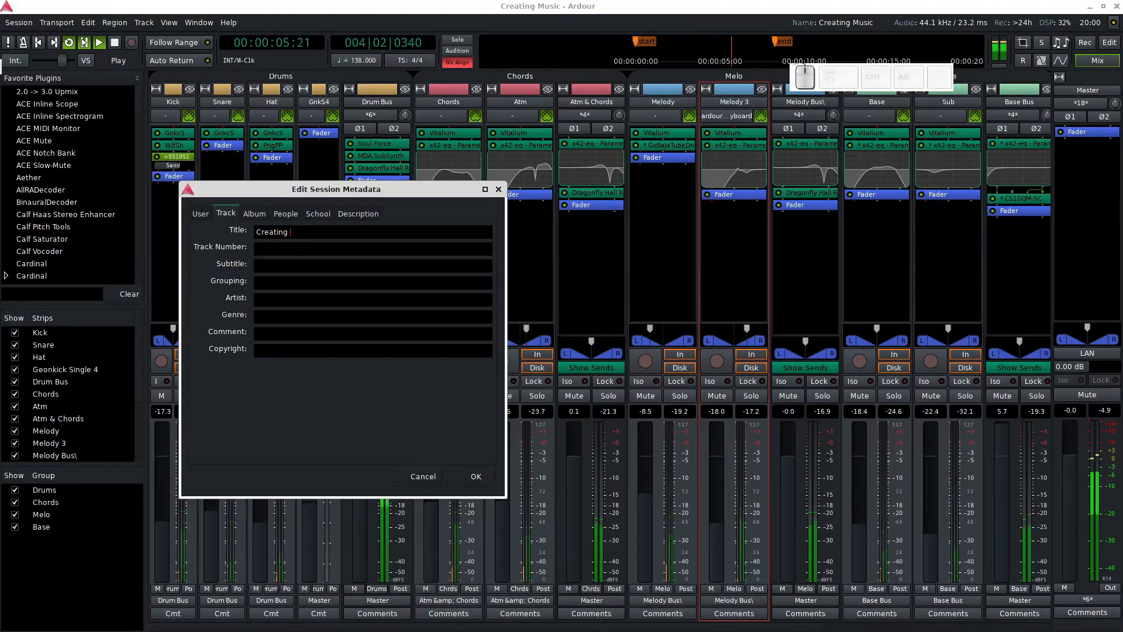
text( Song)
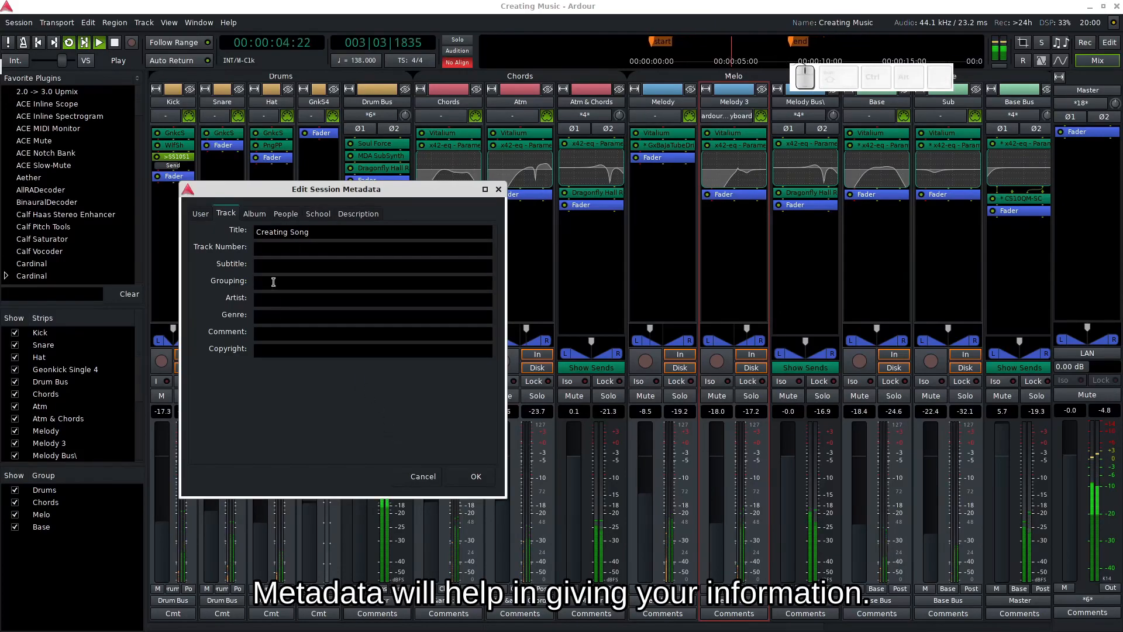
Fill in an album name beginning with Your and a description beginning with Love, and apply the session metadata
click(255, 214)
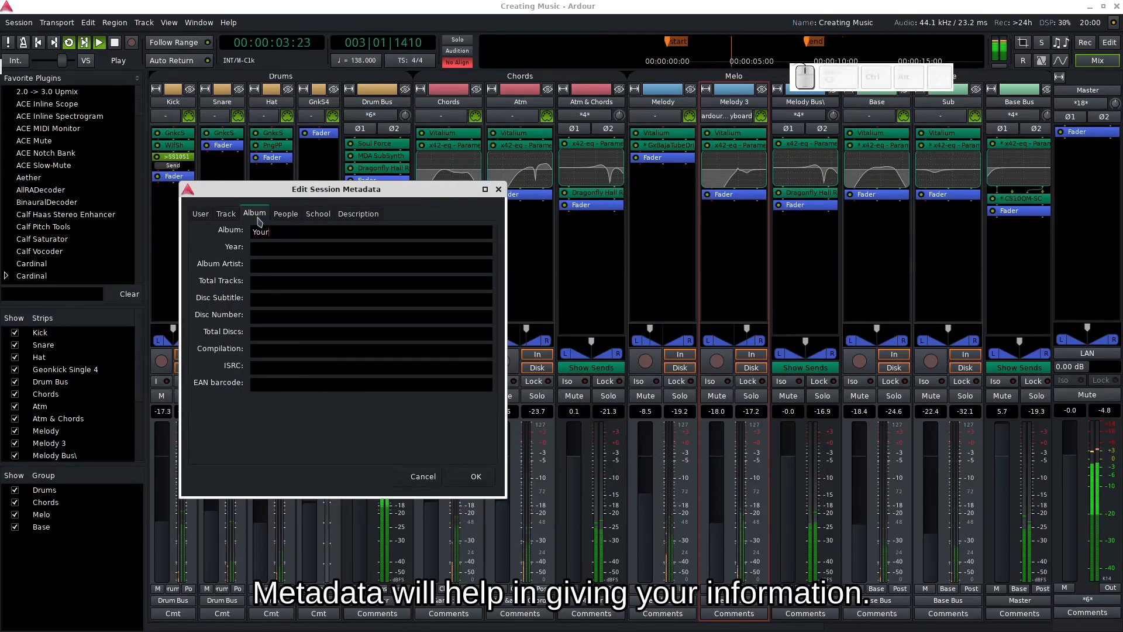
click(376, 213)
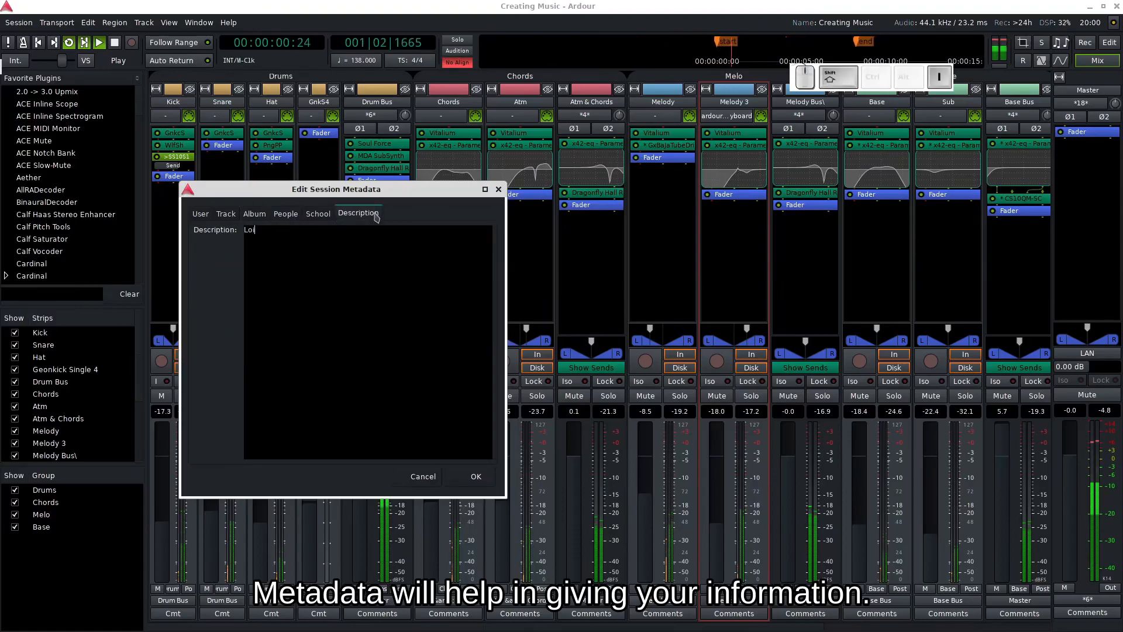
key(BackSpace)
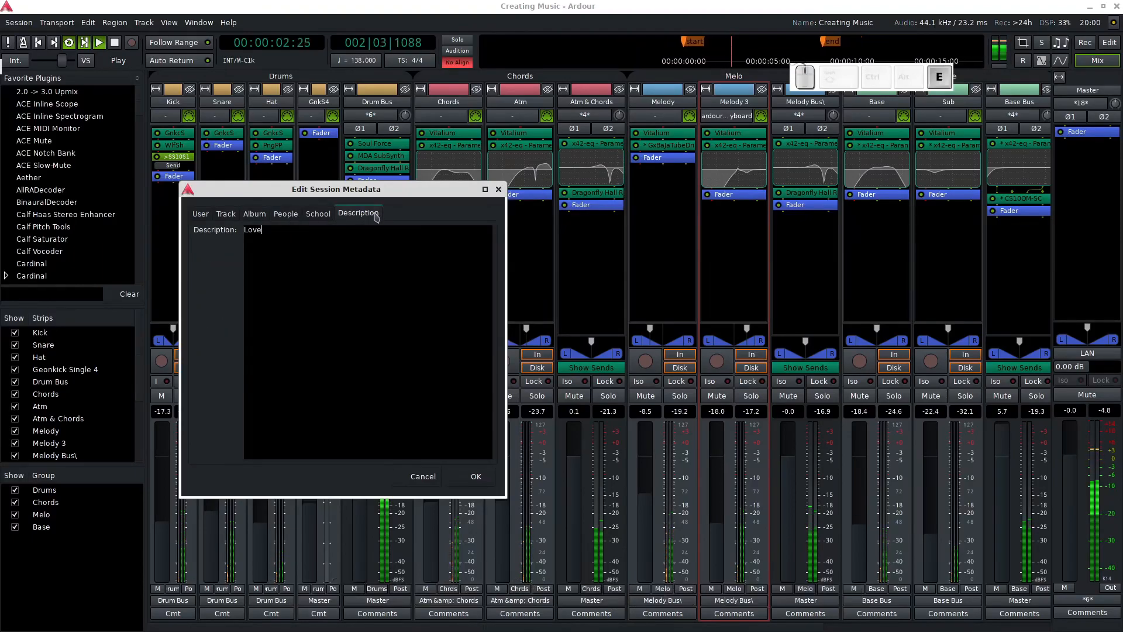
click(474, 476)
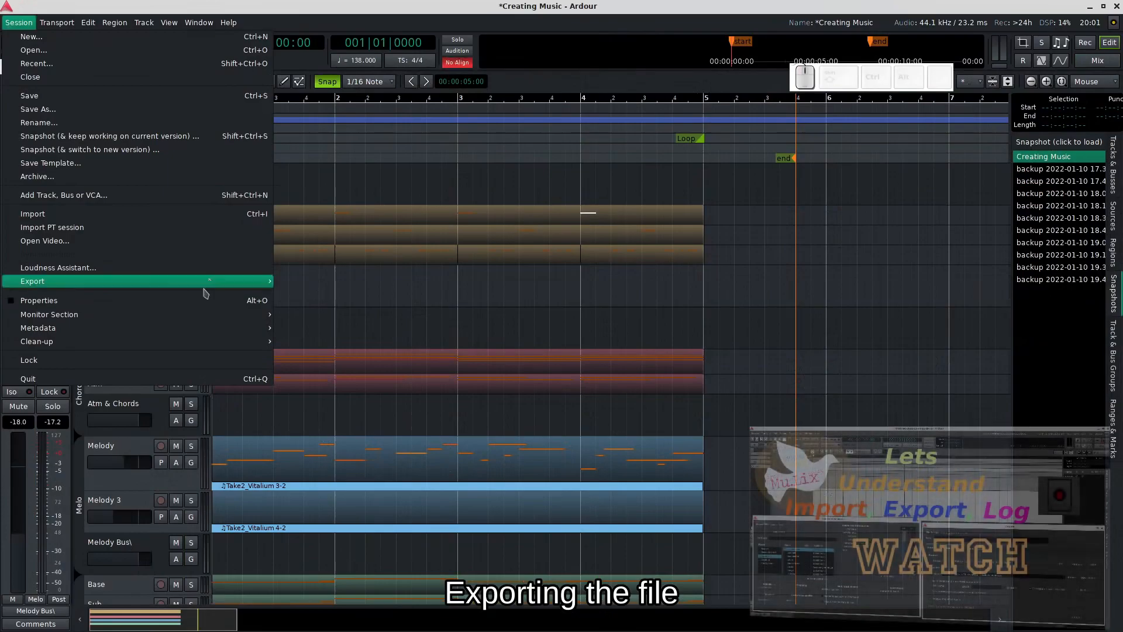
Start an export to audio files and review its time span and channel settings
mouse_move(208, 281)
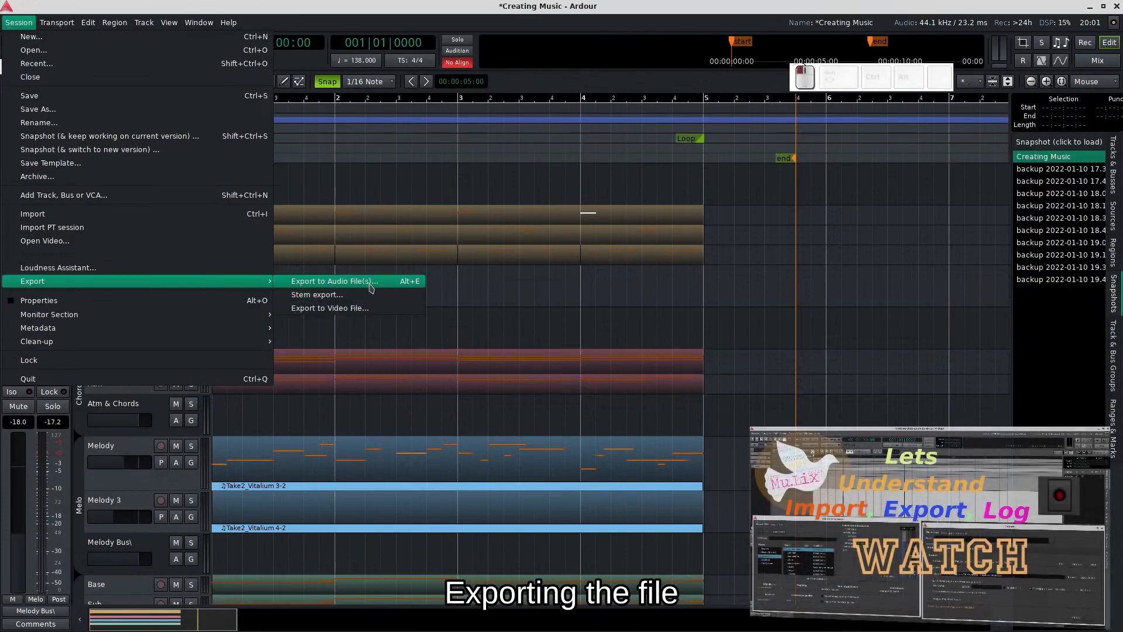
click(328, 281)
click(389, 194)
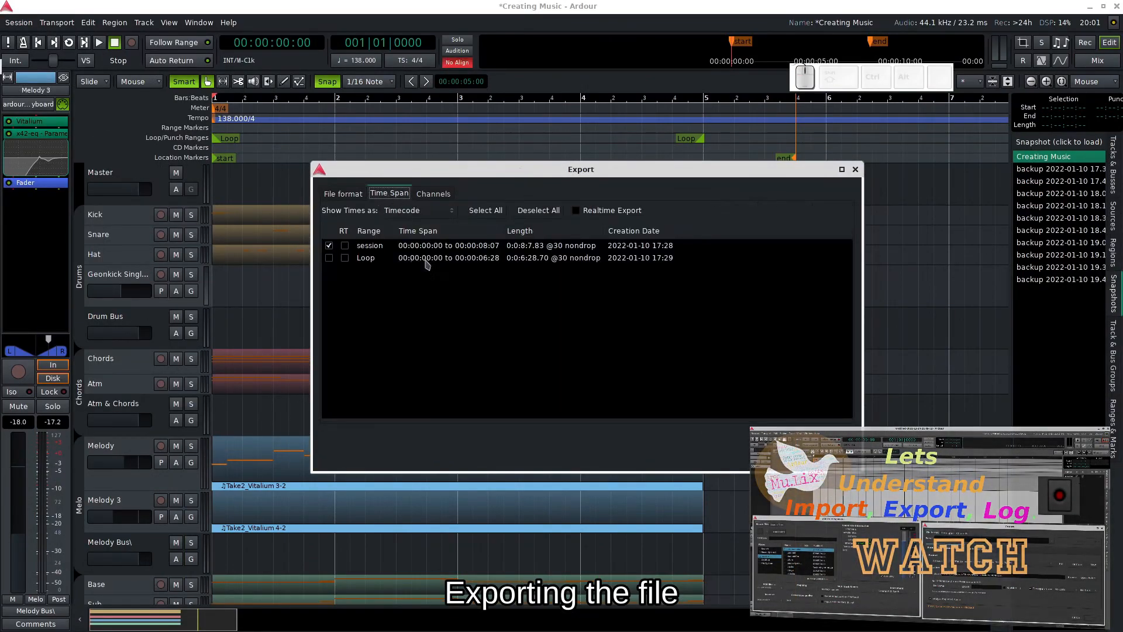
click(433, 194)
drag(848, 228, 840, 231)
Exclude Master from the export and include every track and bus from Kick through Base Bus
click(415, 223)
click(415, 237)
click(415, 249)
click(415, 261)
click(416, 274)
click(415, 286)
click(416, 298)
click(415, 323)
click(416, 335)
click(415, 360)
click(415, 372)
click(415, 384)
click(415, 409)
click(415, 409)
click(415, 397)
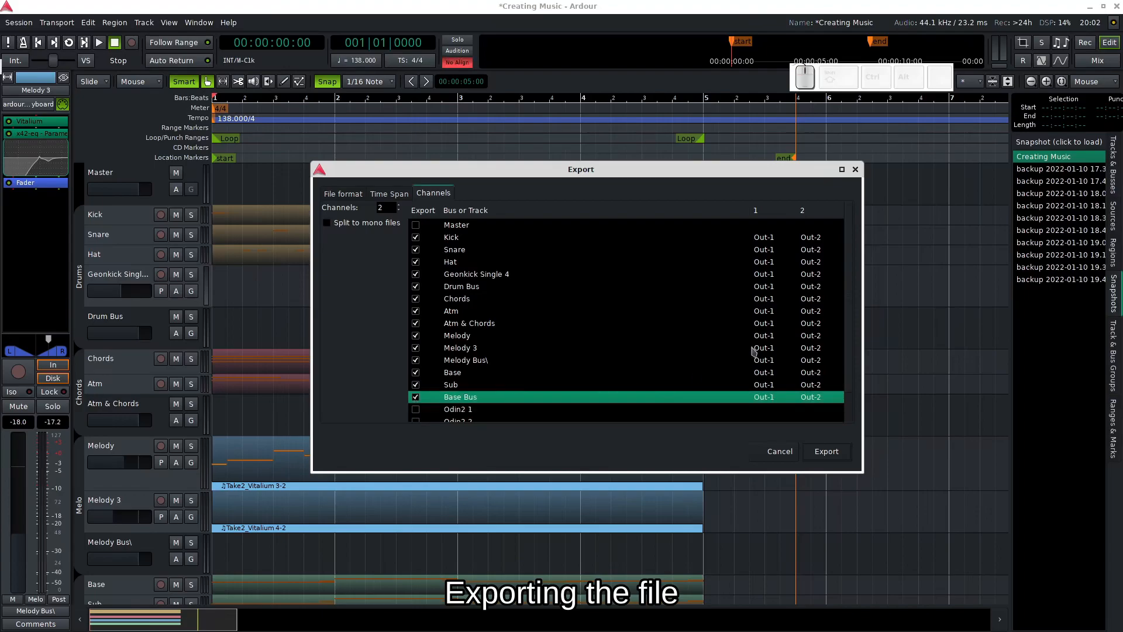
scroll(849, 246, down, 3)
scroll(848, 246, up, 3)
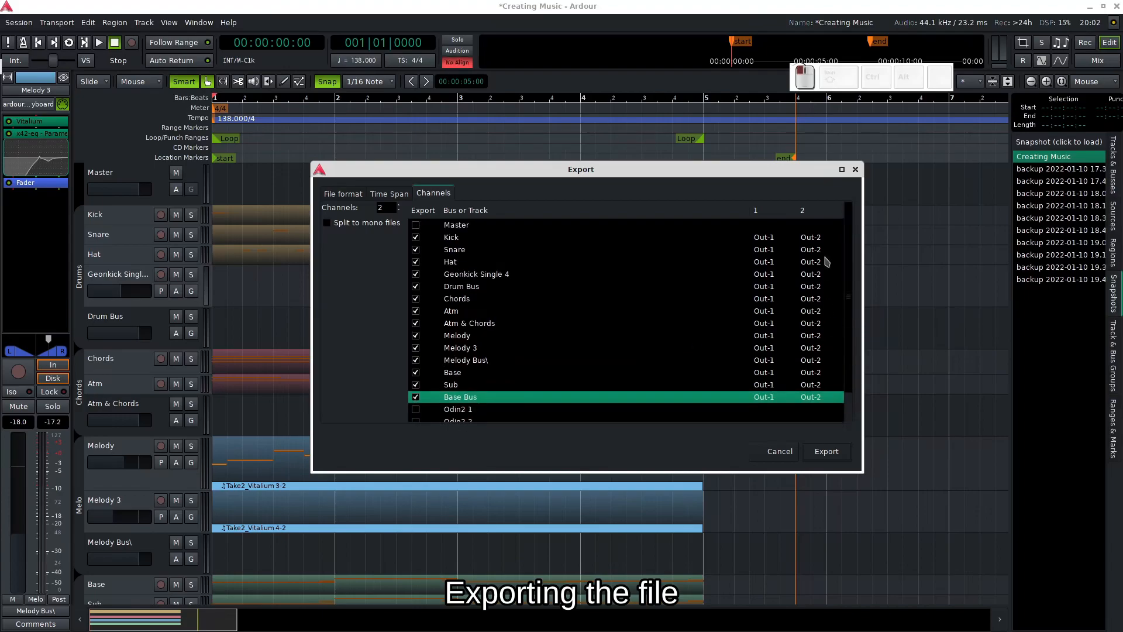
Include Master in the export again and exclude all tracks and busses from Kick through Base Bus
click(415, 225)
click(415, 237)
click(416, 249)
click(415, 261)
click(416, 273)
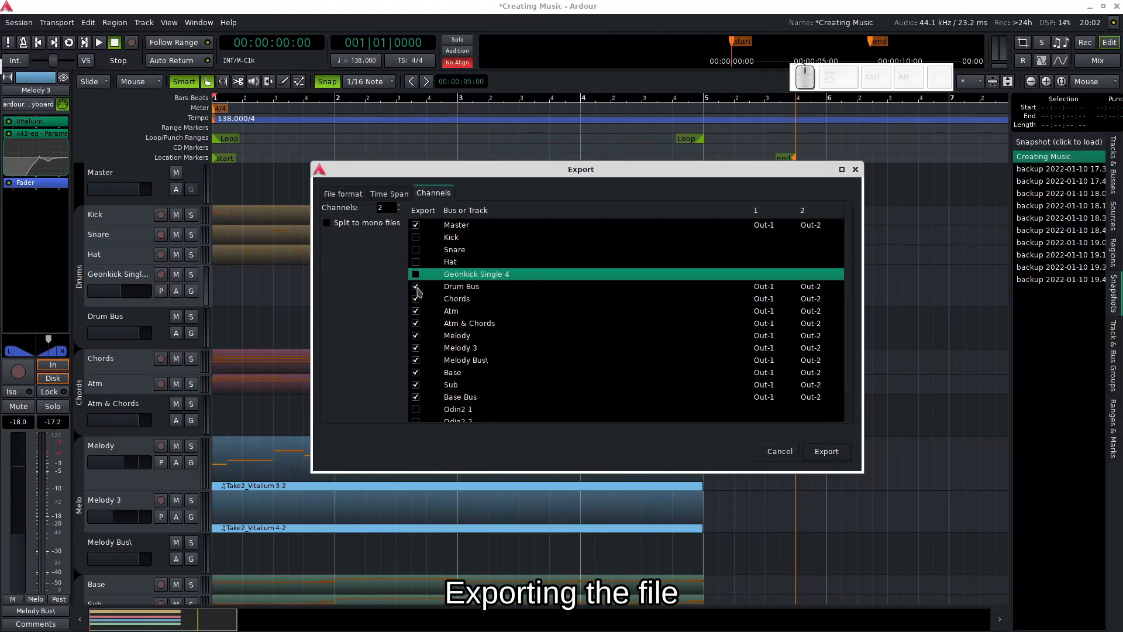
click(416, 286)
click(415, 299)
click(415, 322)
click(415, 336)
click(416, 348)
click(415, 360)
click(415, 372)
click(415, 384)
click(415, 397)
Set the export format to YouTube and Deezer: normalize loudness, limit peak, WAV, 16-bit, 48 kHz
click(359, 197)
click(422, 277)
click(482, 483)
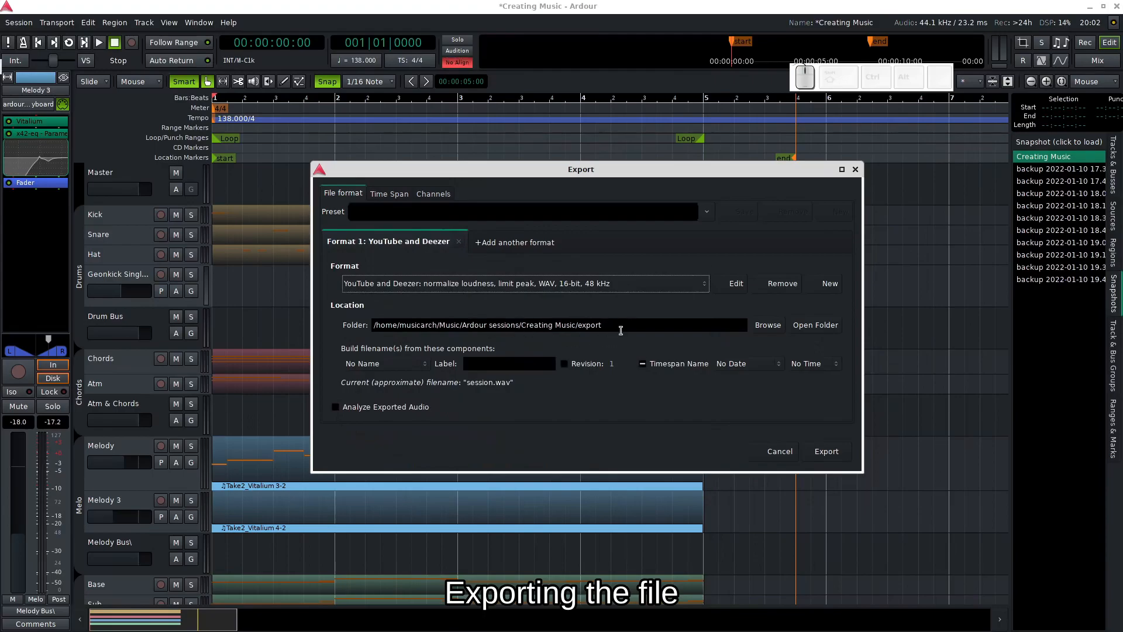
Build the export filename from the Session Name and leave Analyze Exported Audio off
click(386, 364)
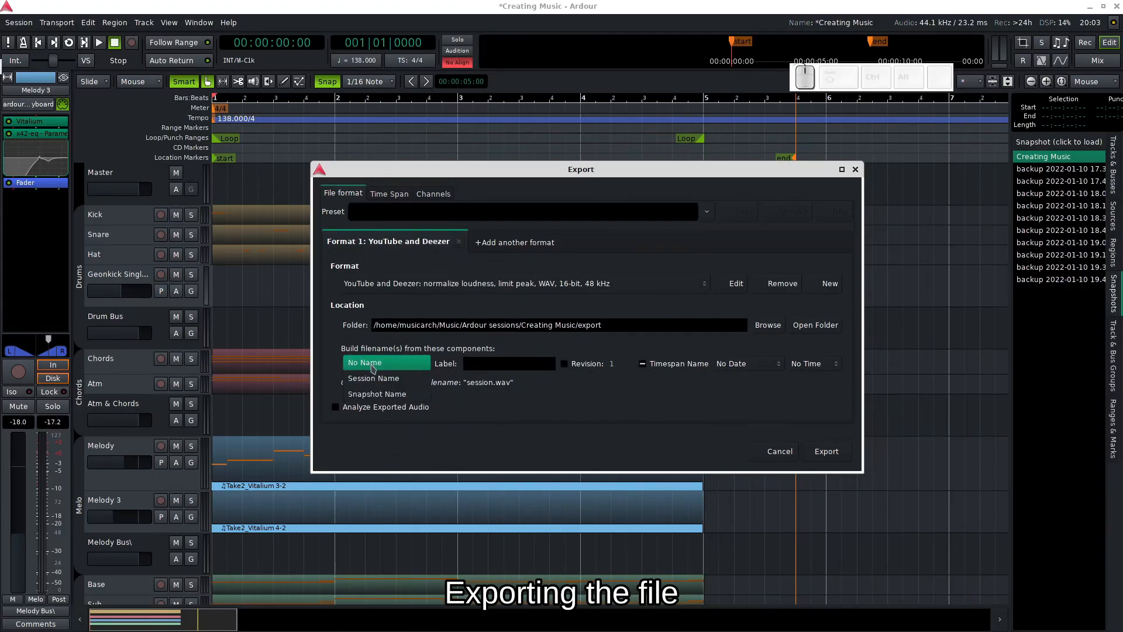
click(374, 384)
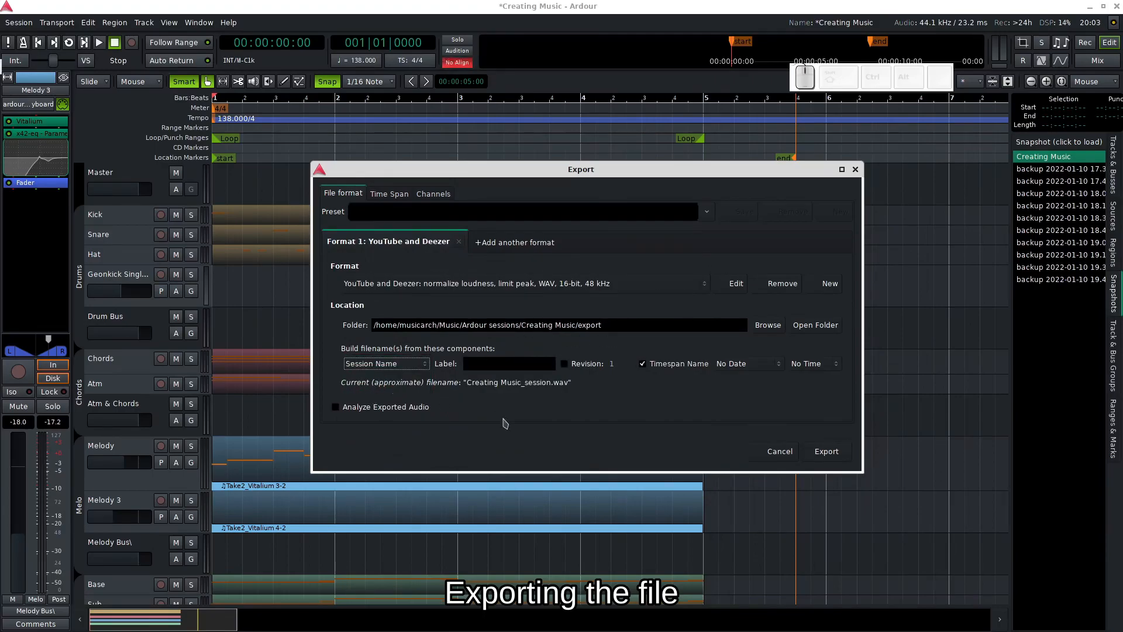
click(336, 408)
click(336, 408)
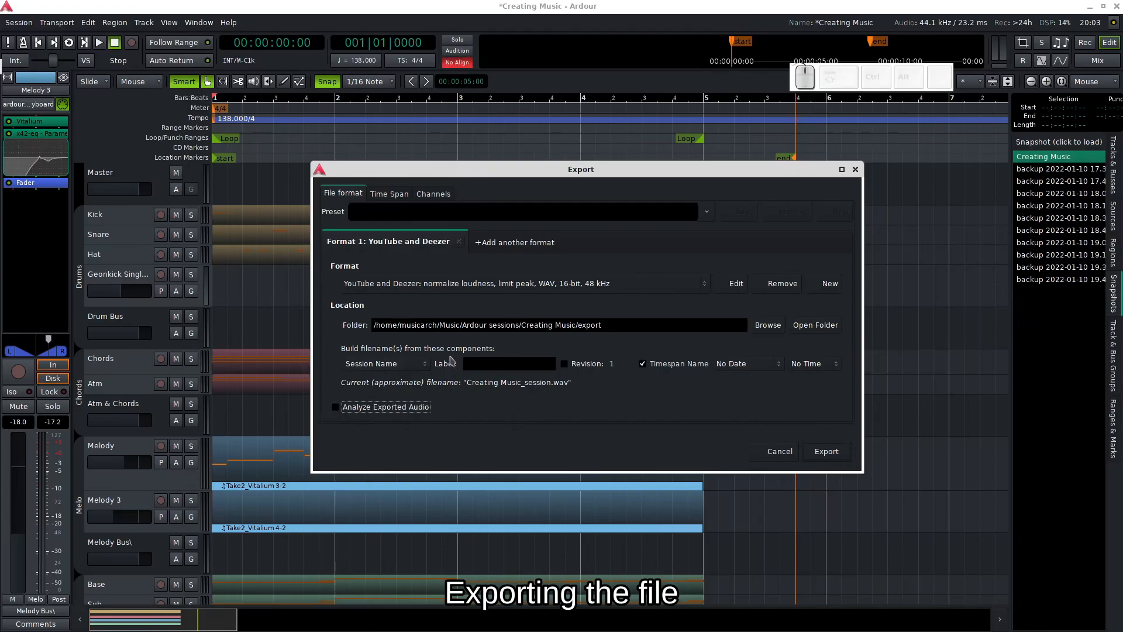
Add the label "creative" to the export filename and export the session
click(499, 364)
text(creative)
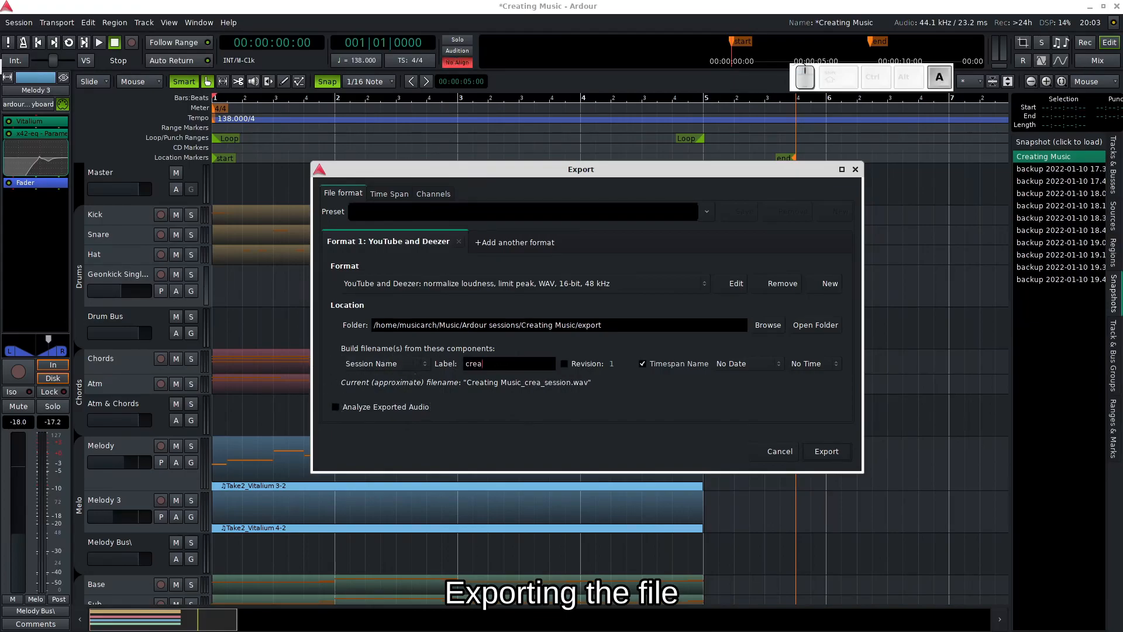
click(824, 451)
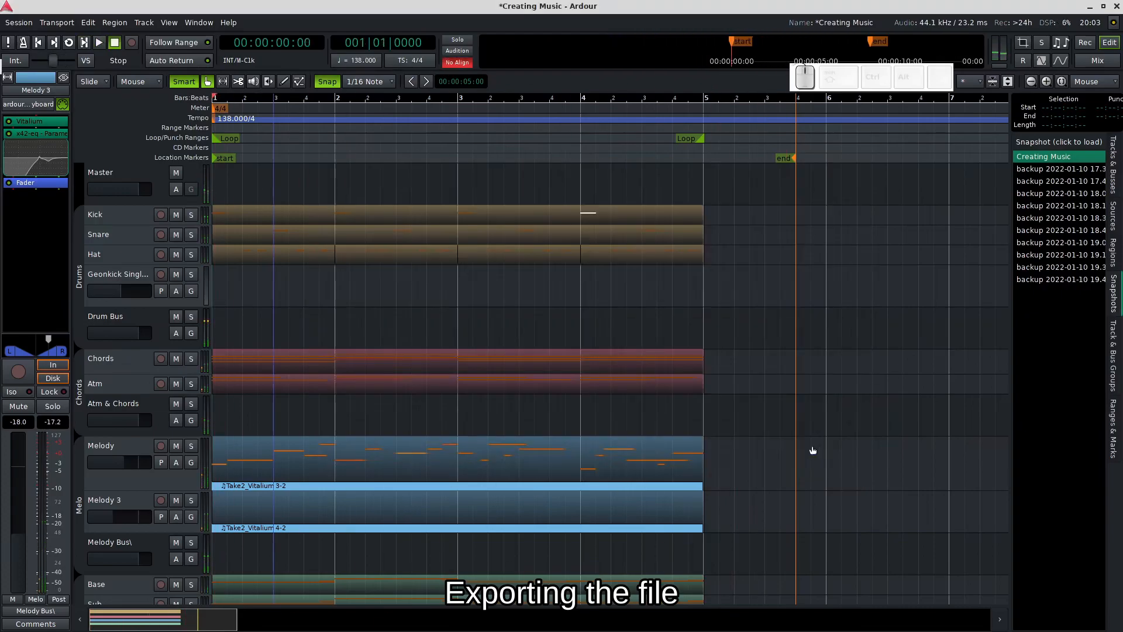
Switch to the file manager and locate Creating Music_creative_session.wav in Music/Ardour sessions/Creating Music/export
drag(455, 5, 457, 9)
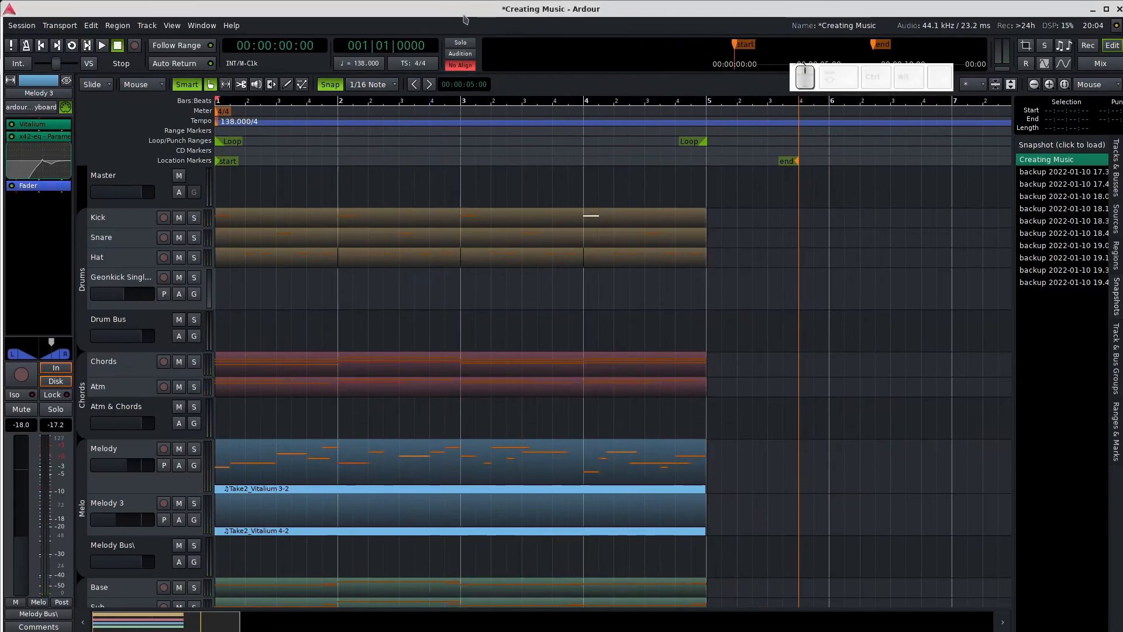
key(super+w)
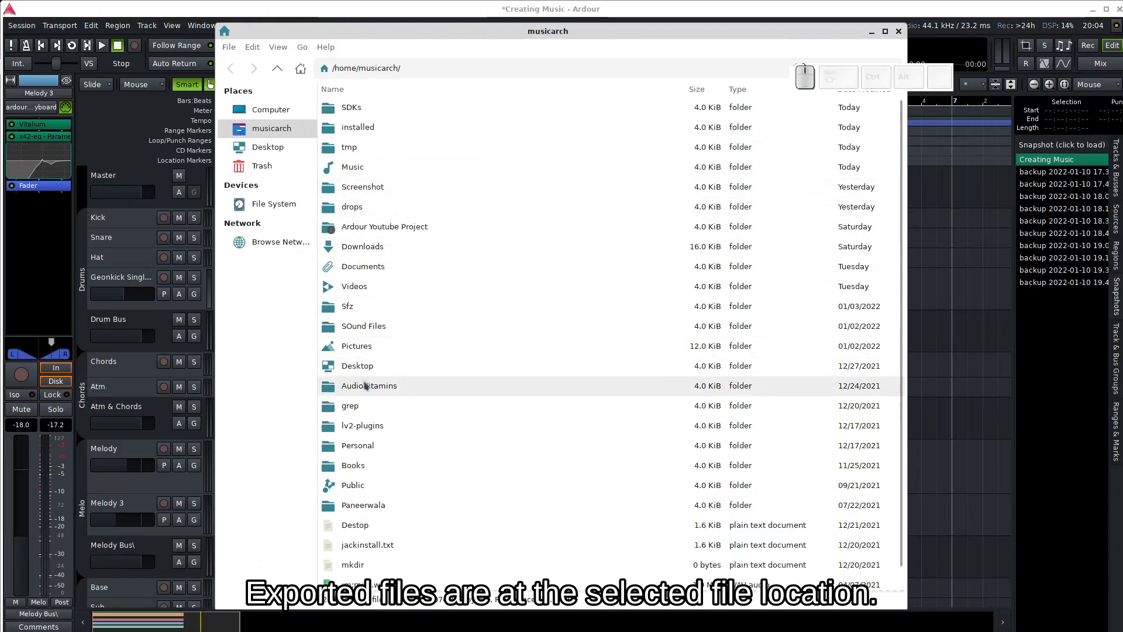
double_click(368, 171)
double_click(365, 107)
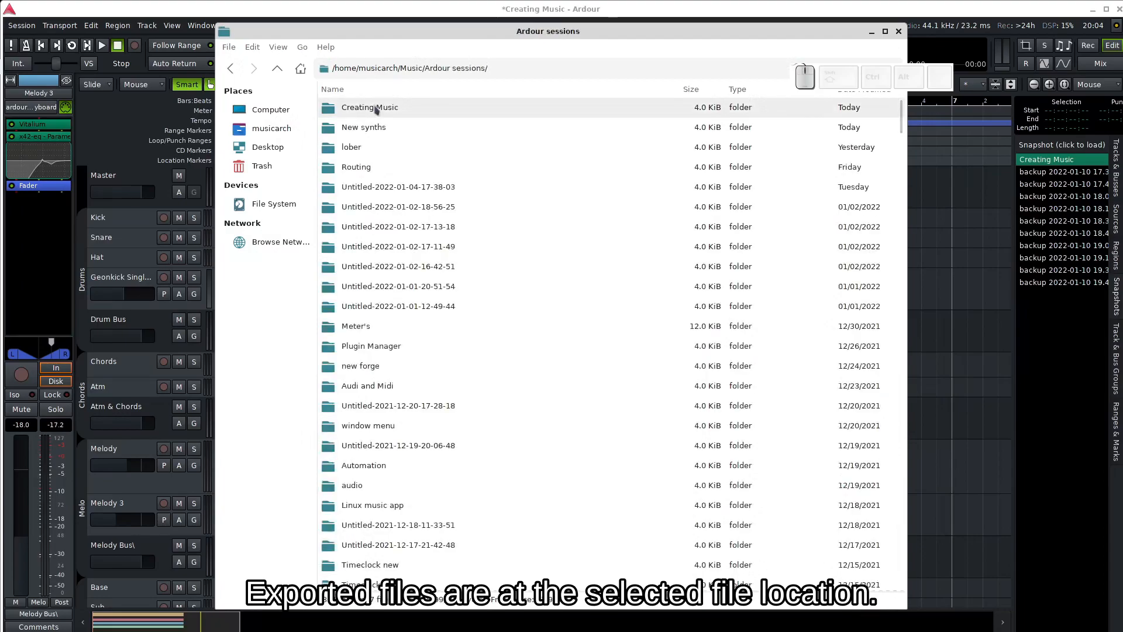
double_click(373, 108)
double_click(376, 110)
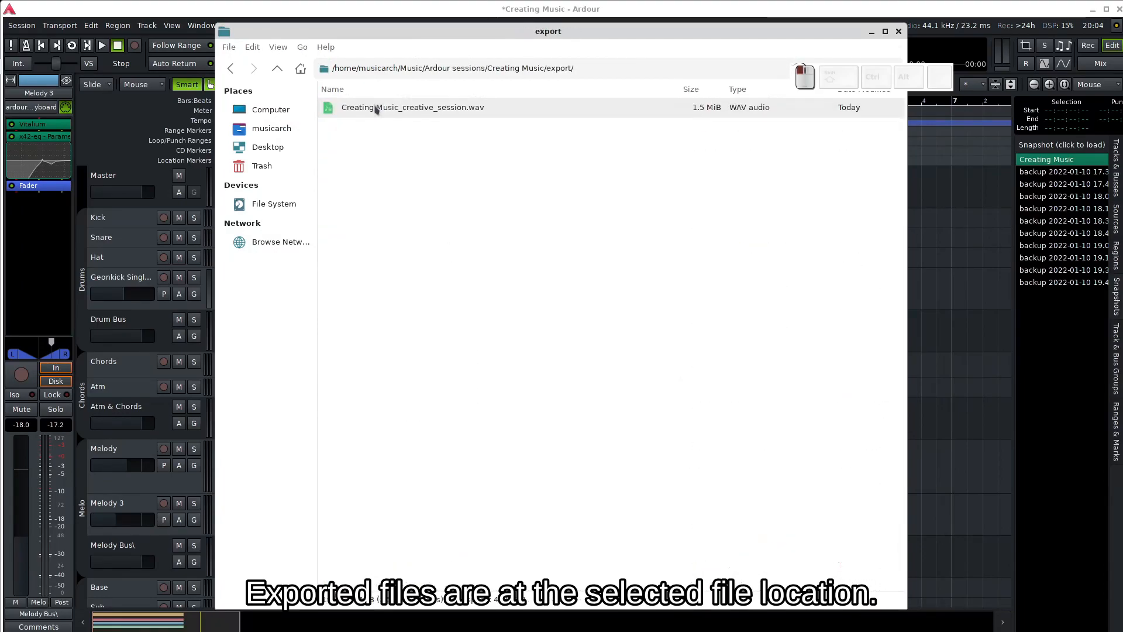
click(433, 112)
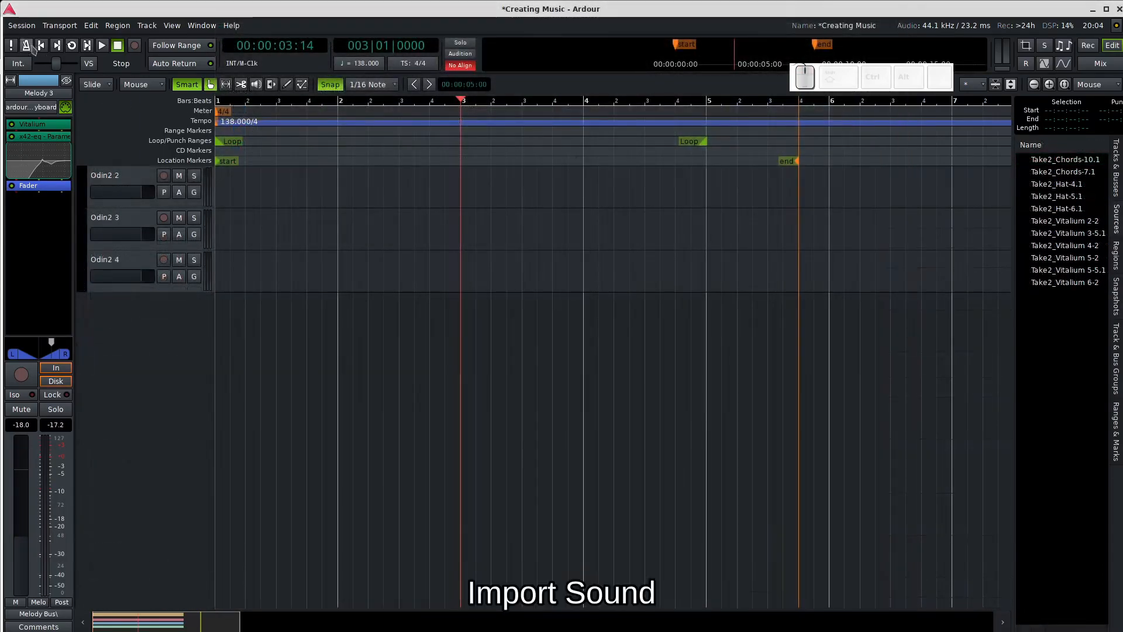
Import Creating Music_creative_session.wav from the session's export folder as a new track at session start, with one track per file
key(ctrl)
key(ctrl+i)
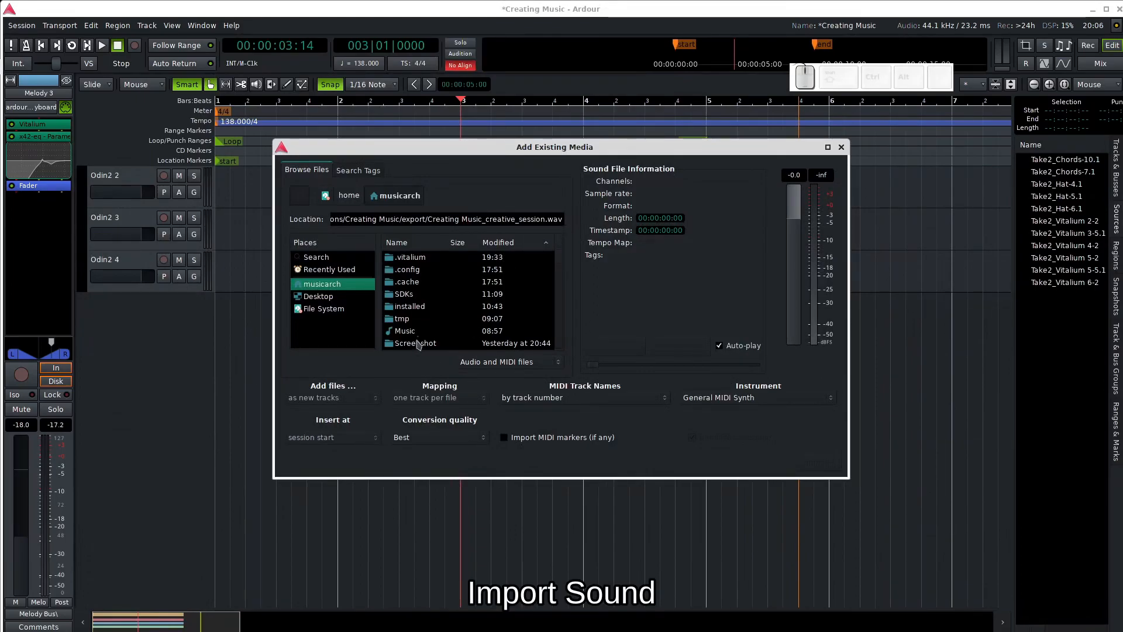
click(420, 332)
double_click(420, 333)
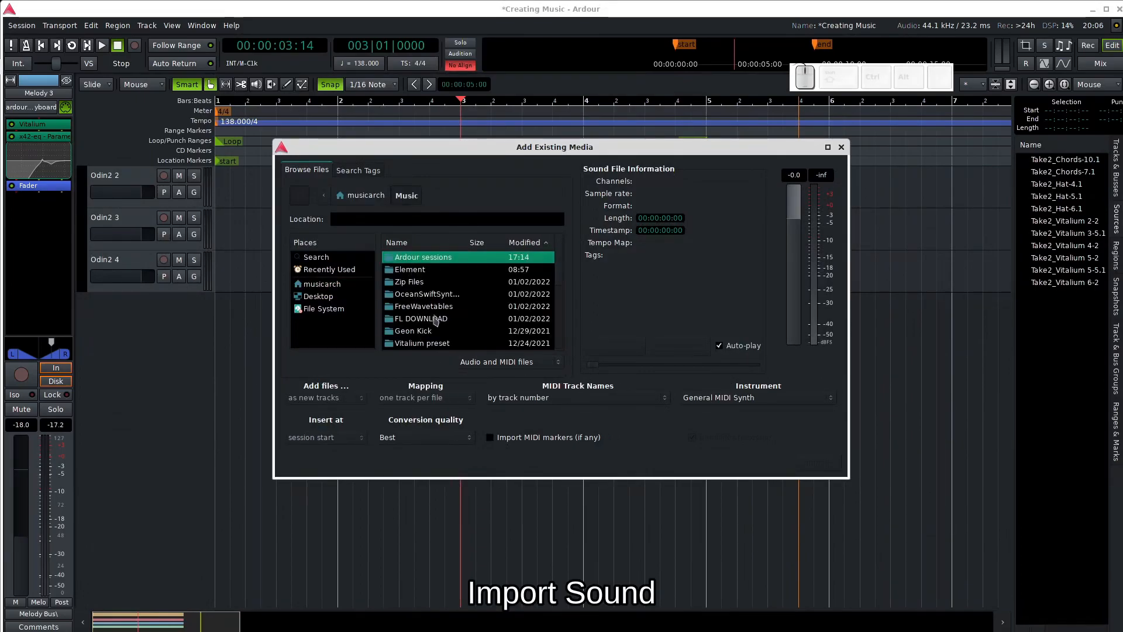
double_click(431, 261)
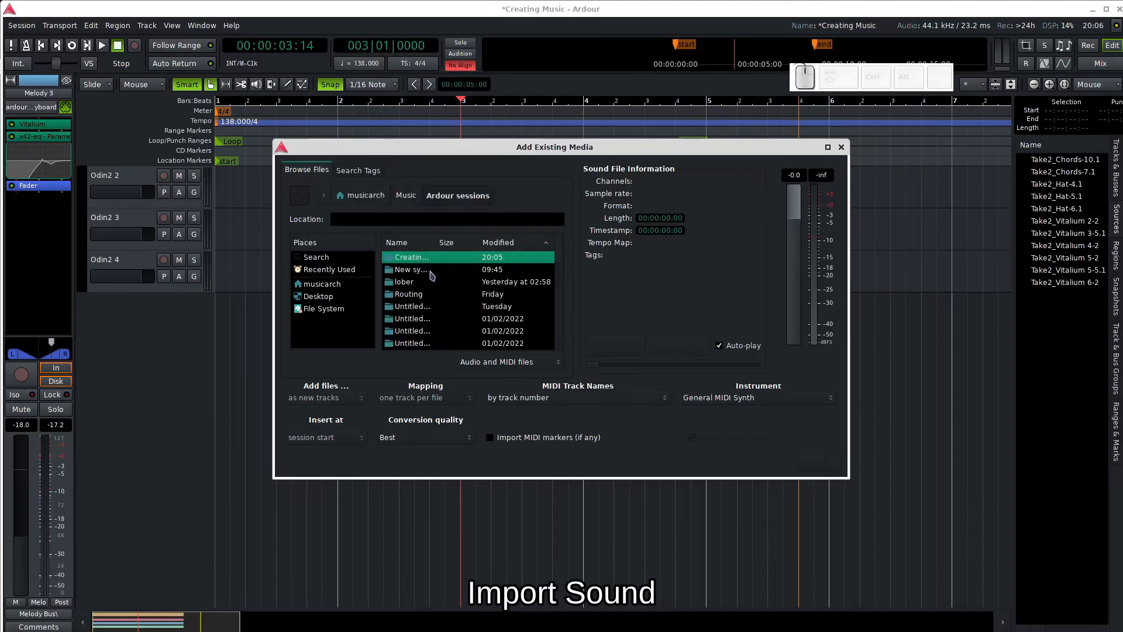
double_click(435, 258)
double_click(436, 257)
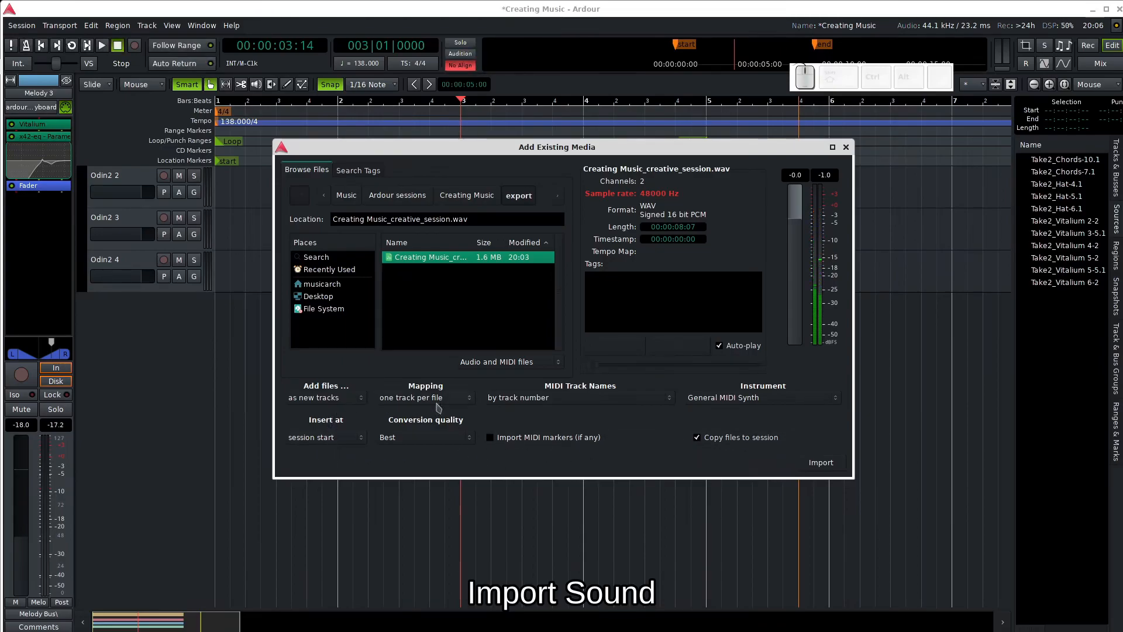
click(819, 463)
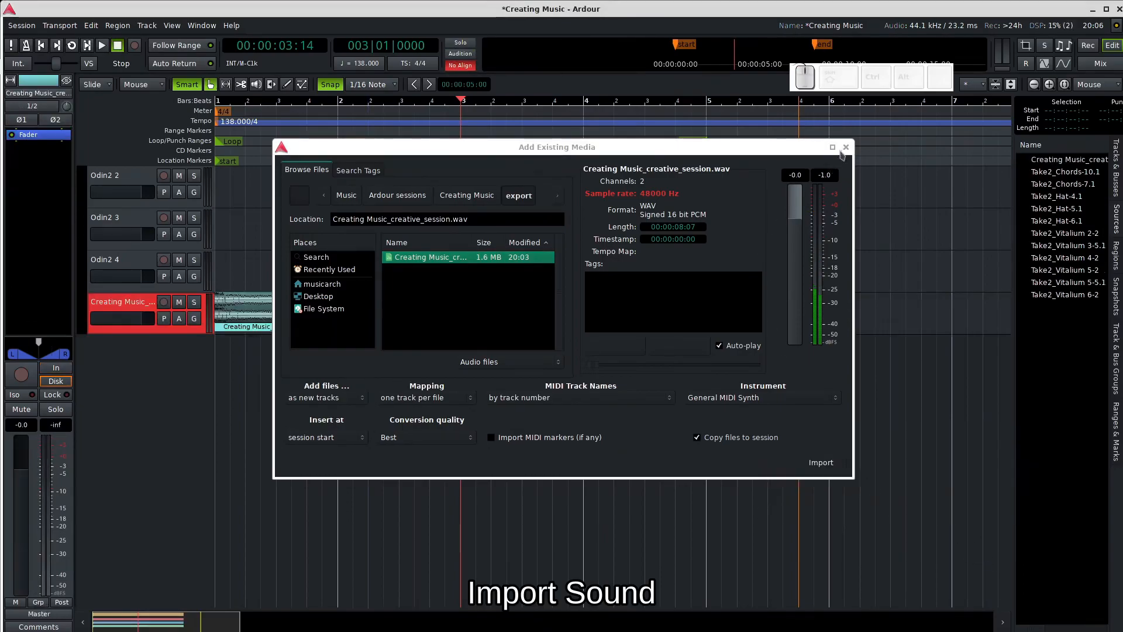
click(846, 148)
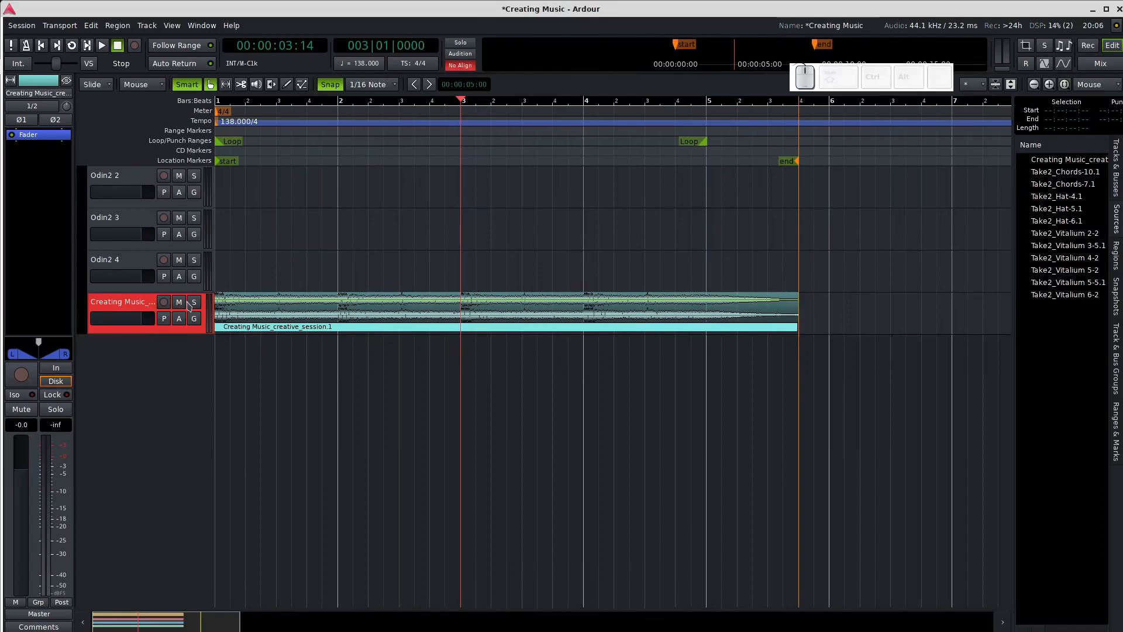
Solo the imported Creating Music audio track and play it back from bar 3
click(191, 303)
key(space)
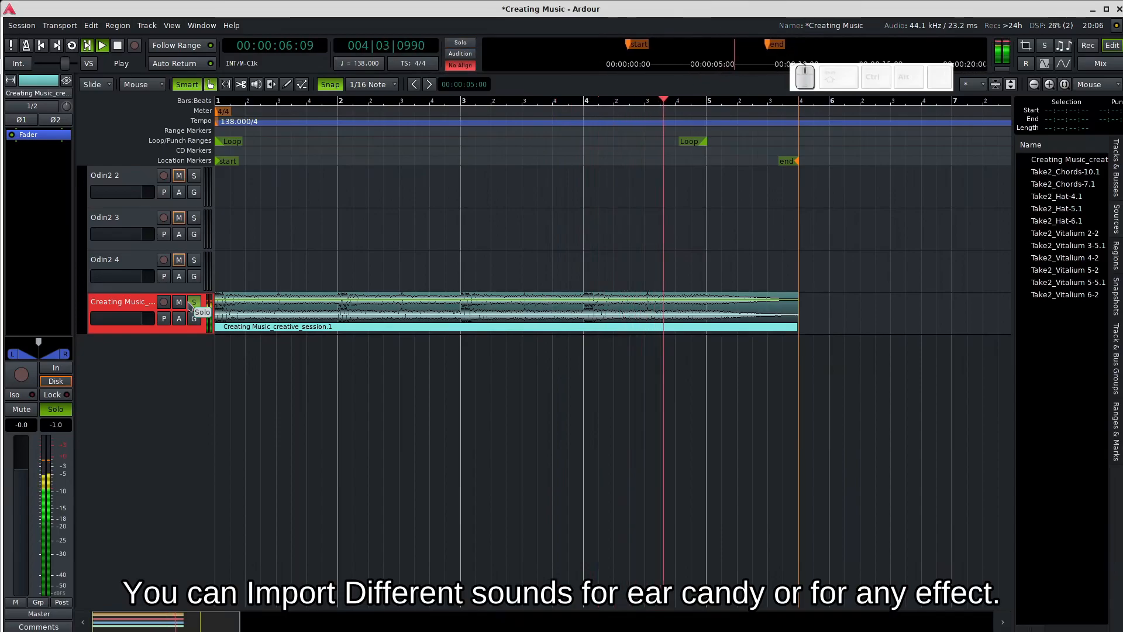
key(space)
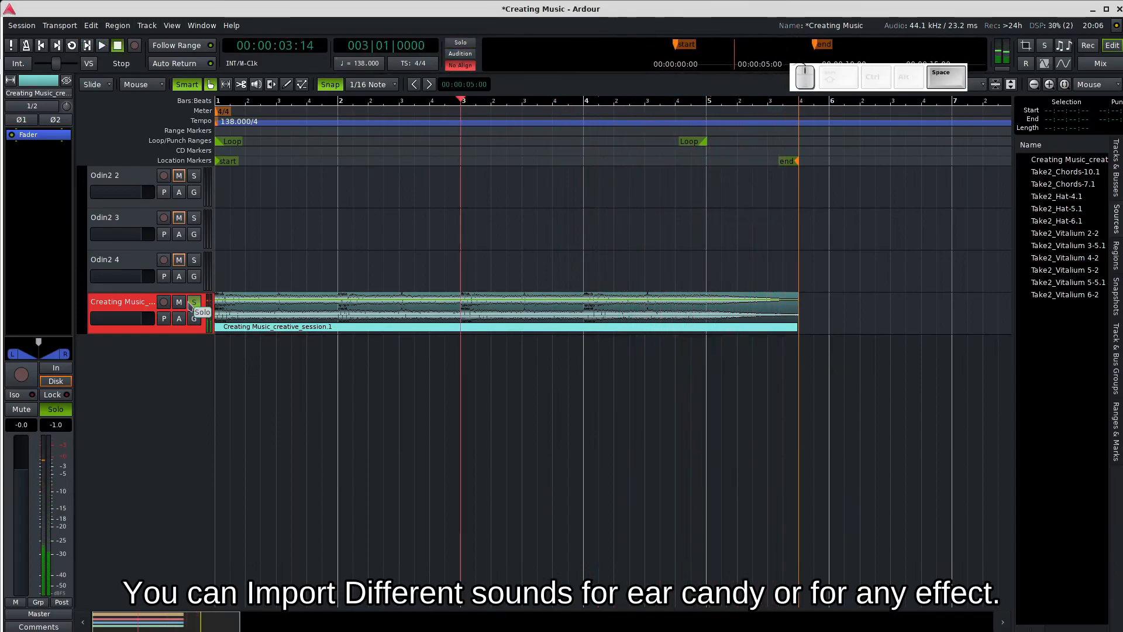
Loop playback of the soloed track, make its lane moderately taller than before to show the waveform, and stop playback
key(l)
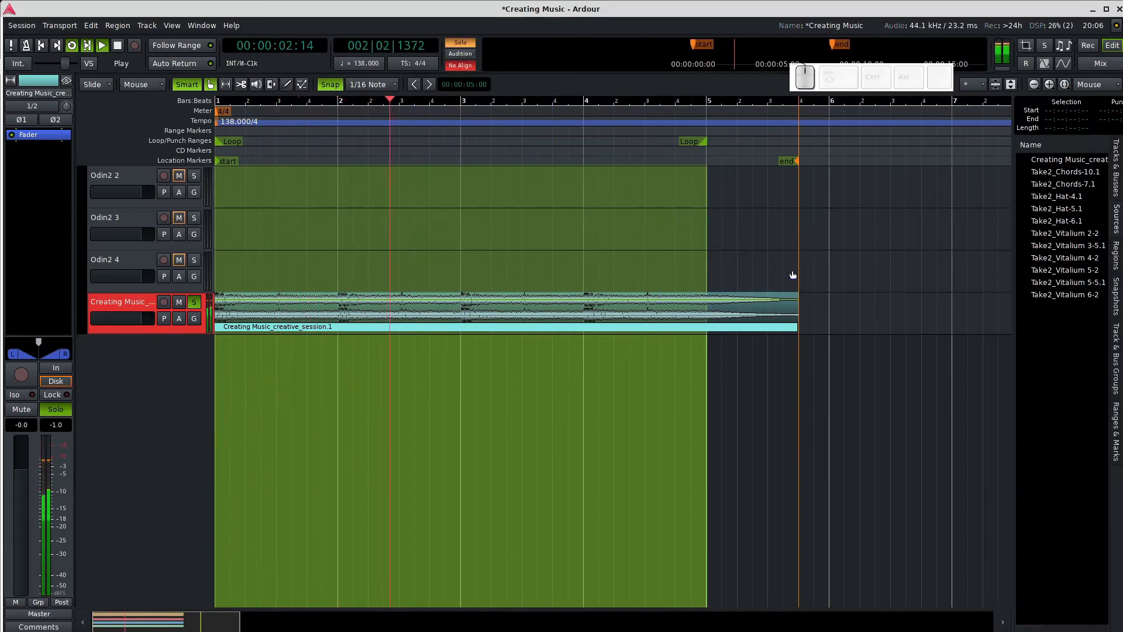
drag(122, 329, 153, 586)
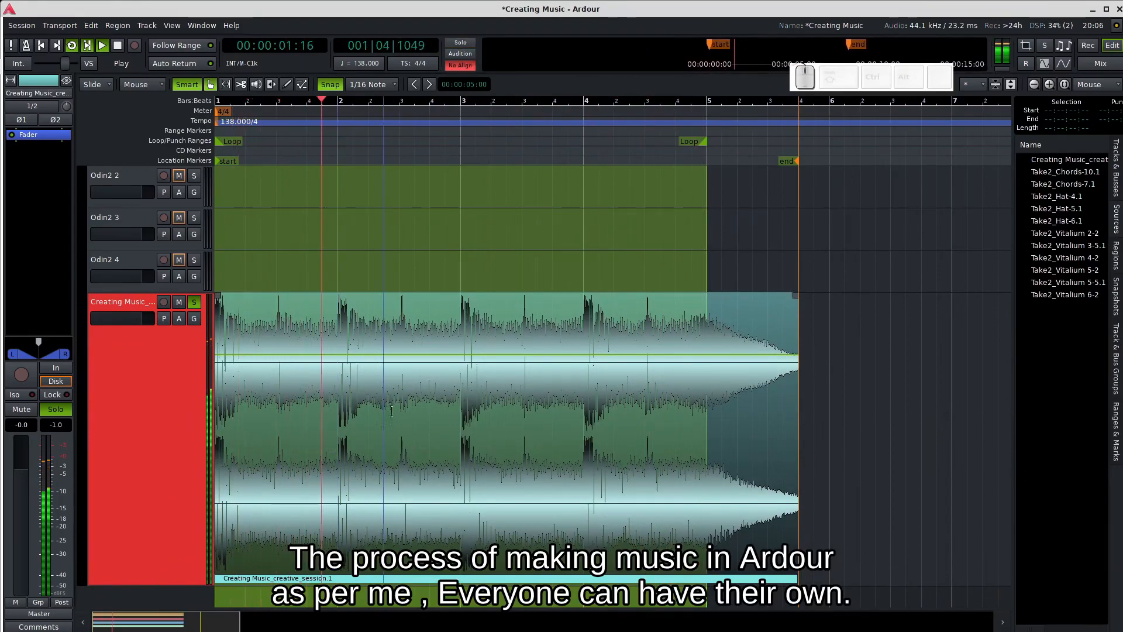
drag(146, 584, 145, 360)
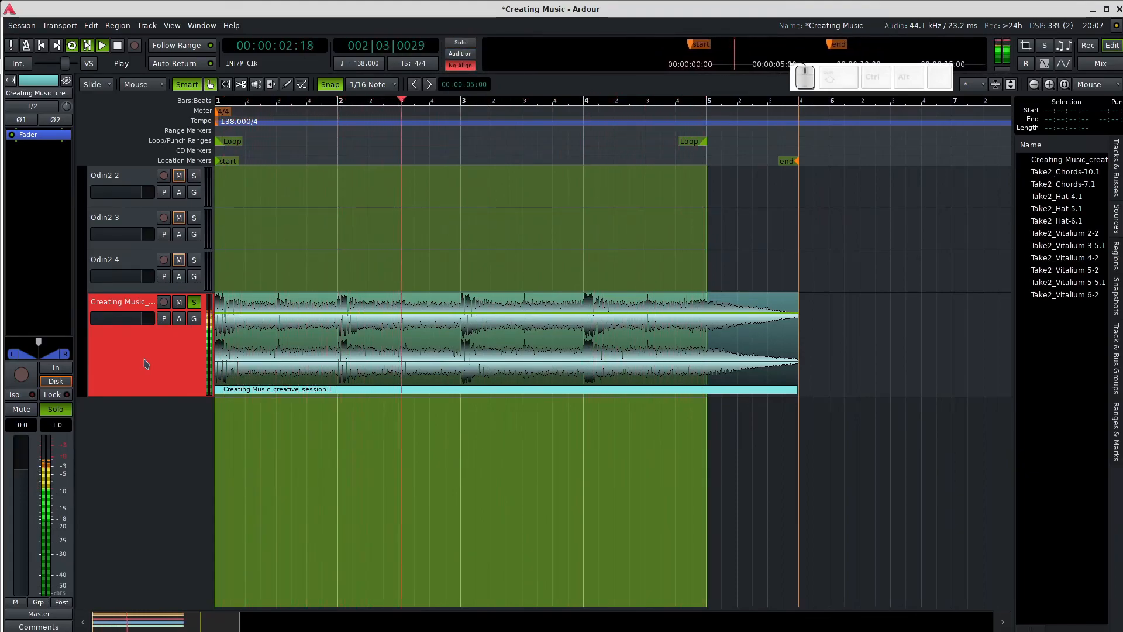
key(space)
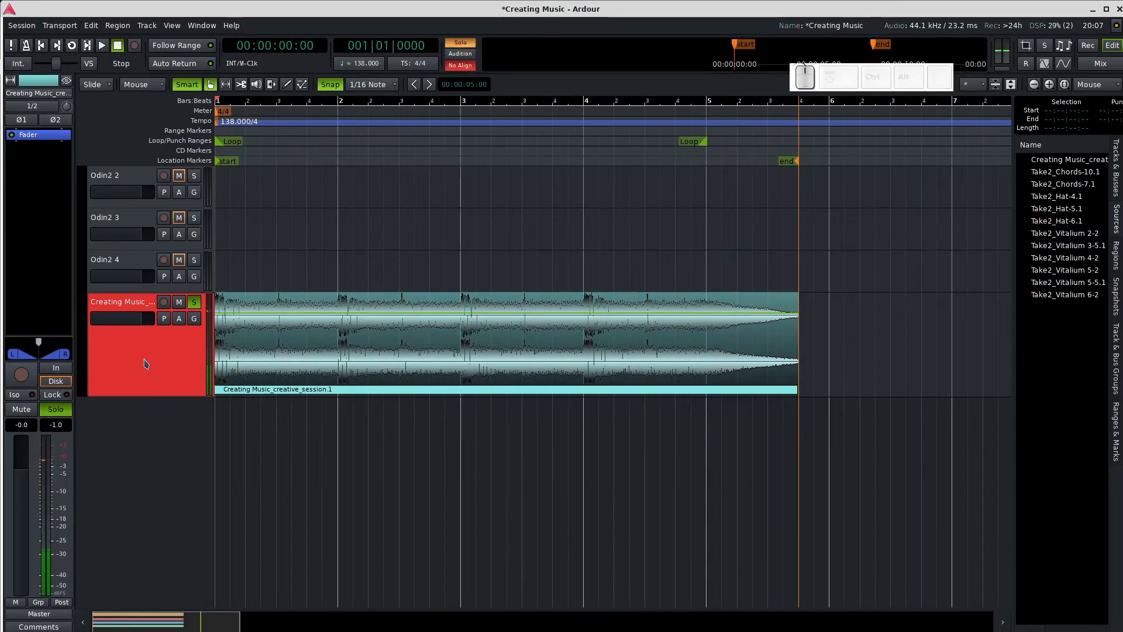